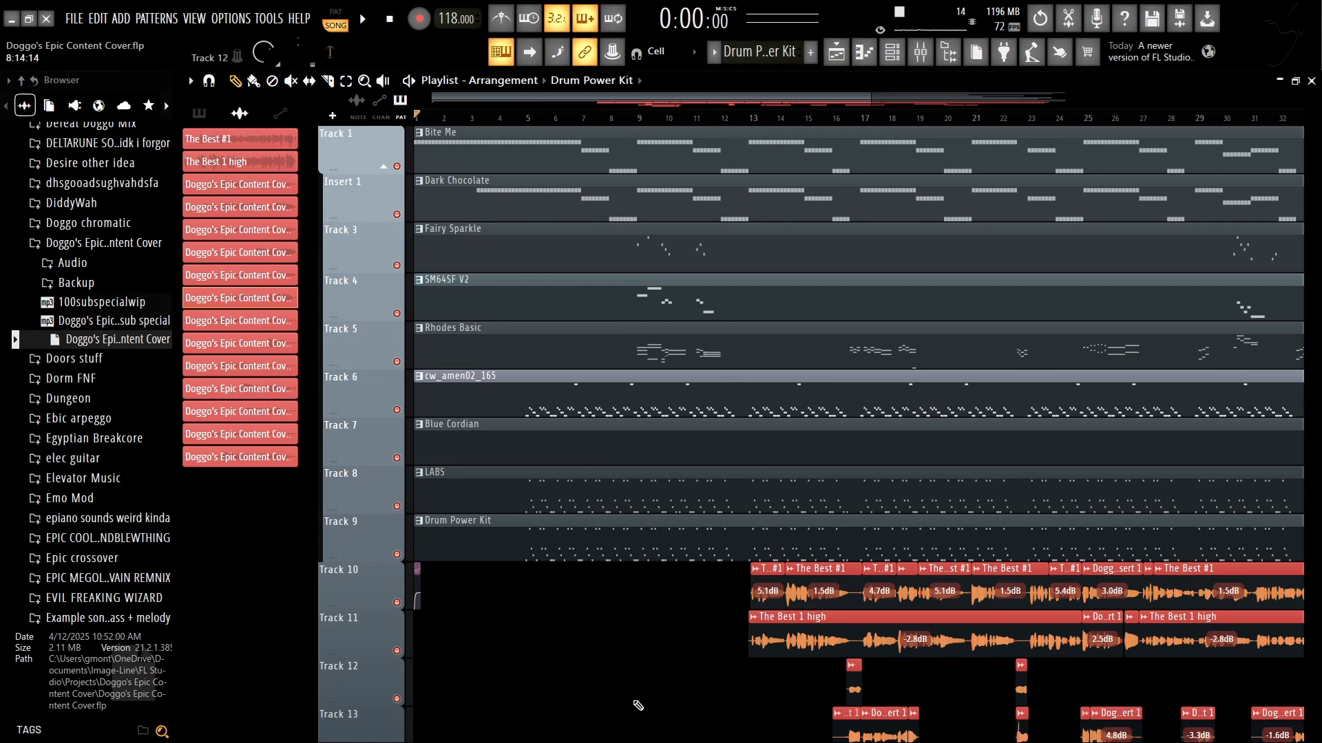
Step: Look over the full arrangement in the playlist from its first bars to its end
scroll(549, 650, right, 7)
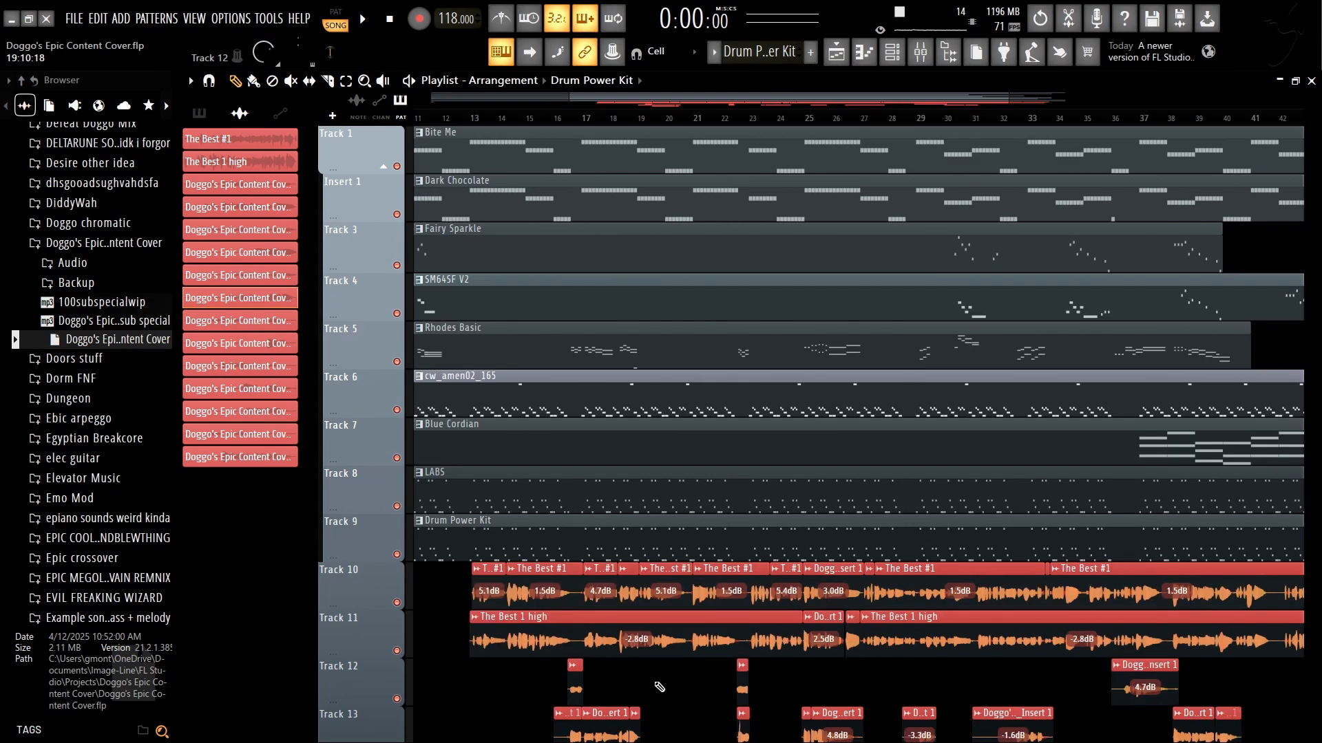
scroll(802, 682, left, 7)
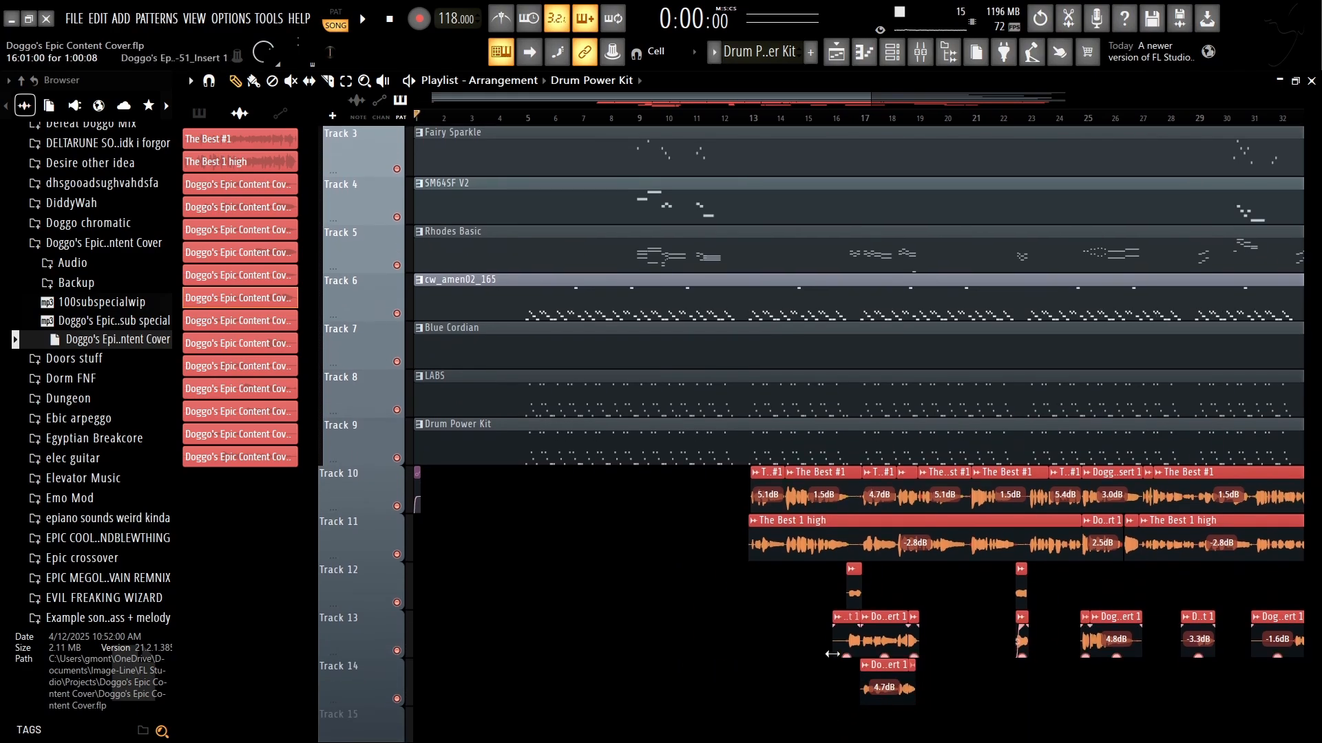
scroll(785, 697, right, 6)
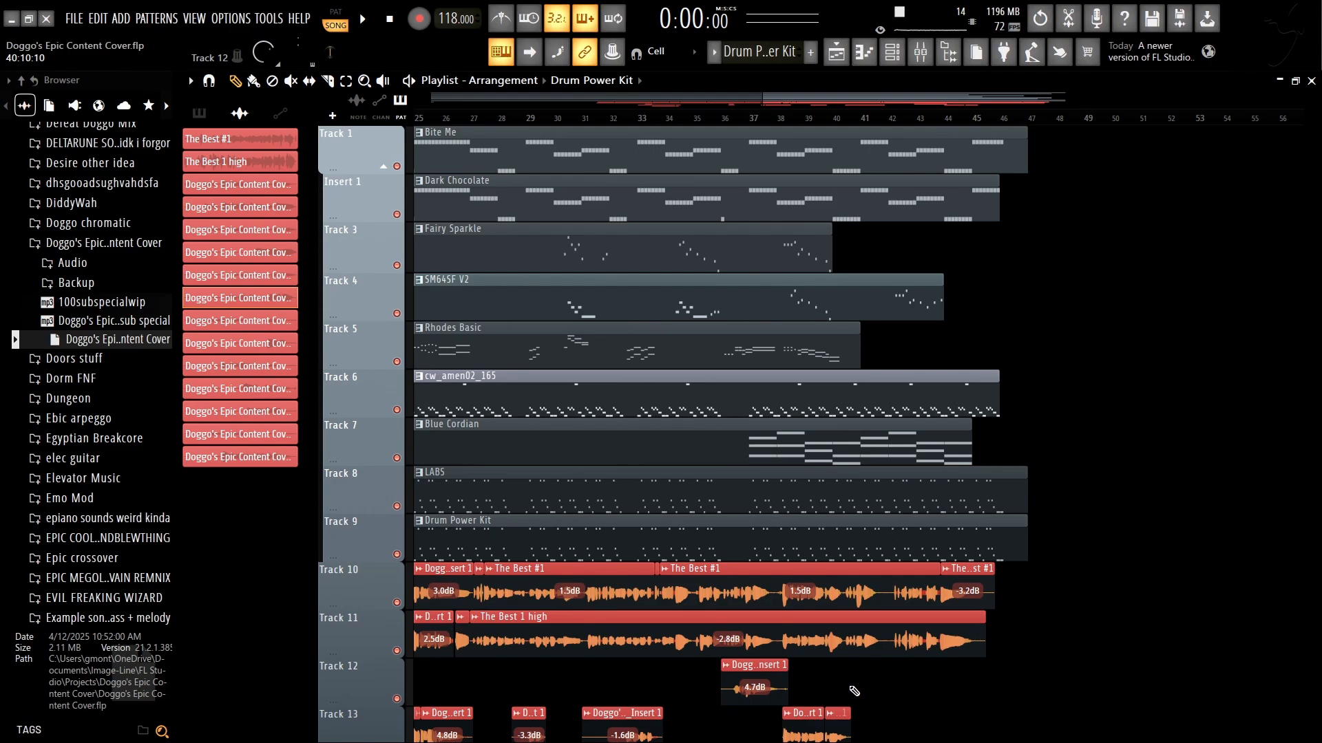
scroll(860, 688, left, 6)
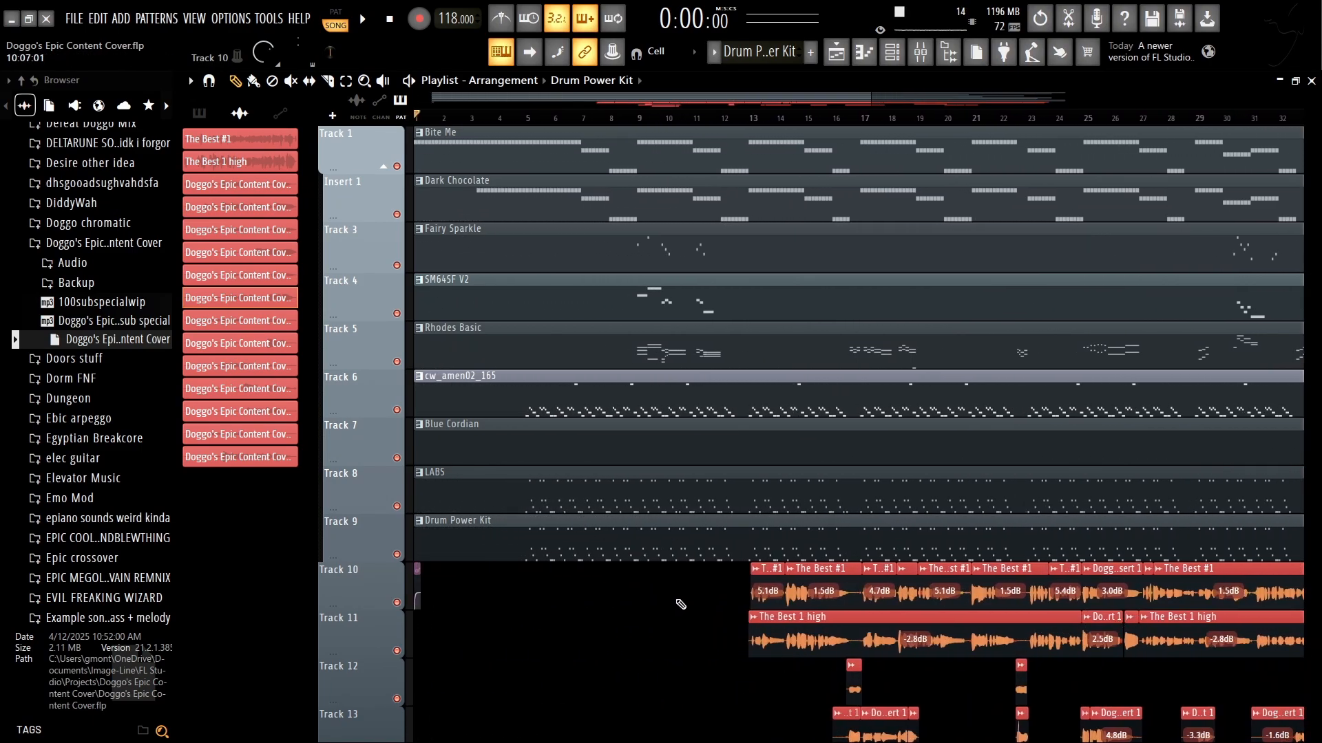
click(103, 243)
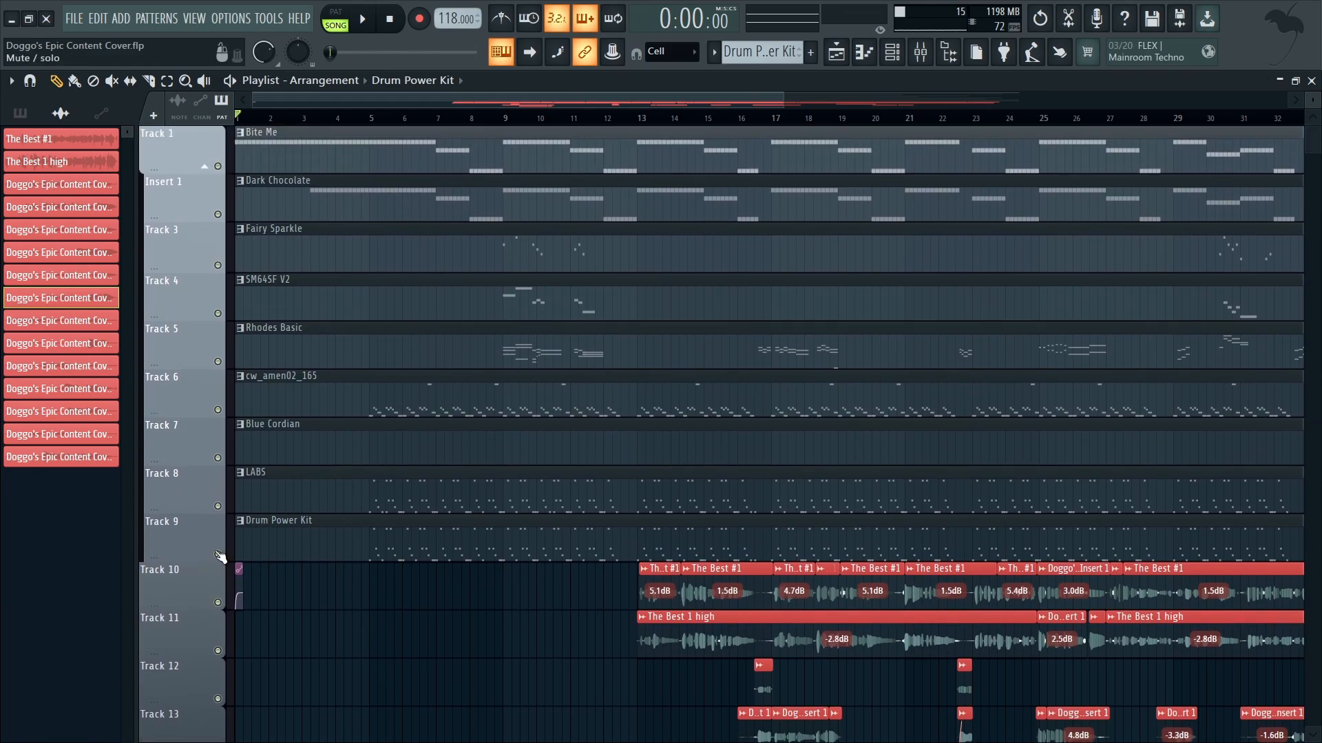
Step: Solo Track 1 (Bite Me) in the playlist and check the instruments in the channel rack
right_click(219, 167)
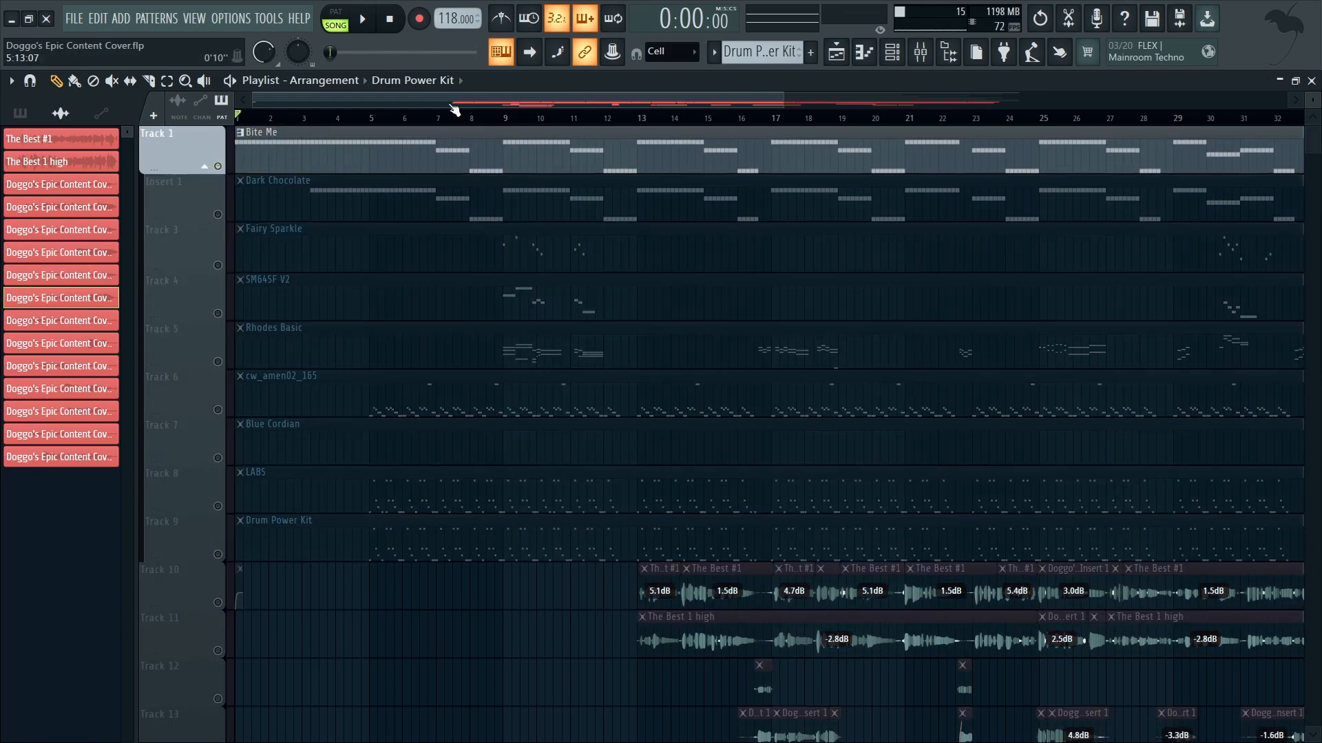
click(920, 52)
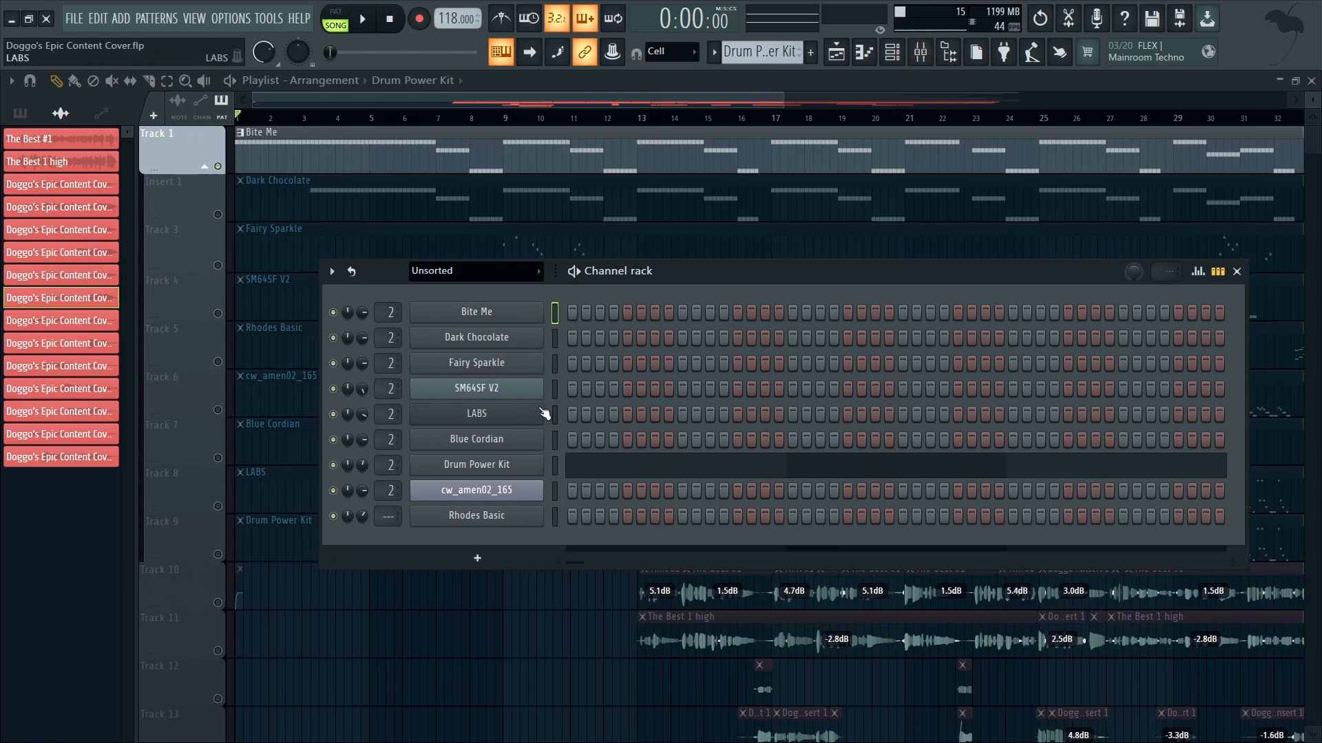
click(1237, 271)
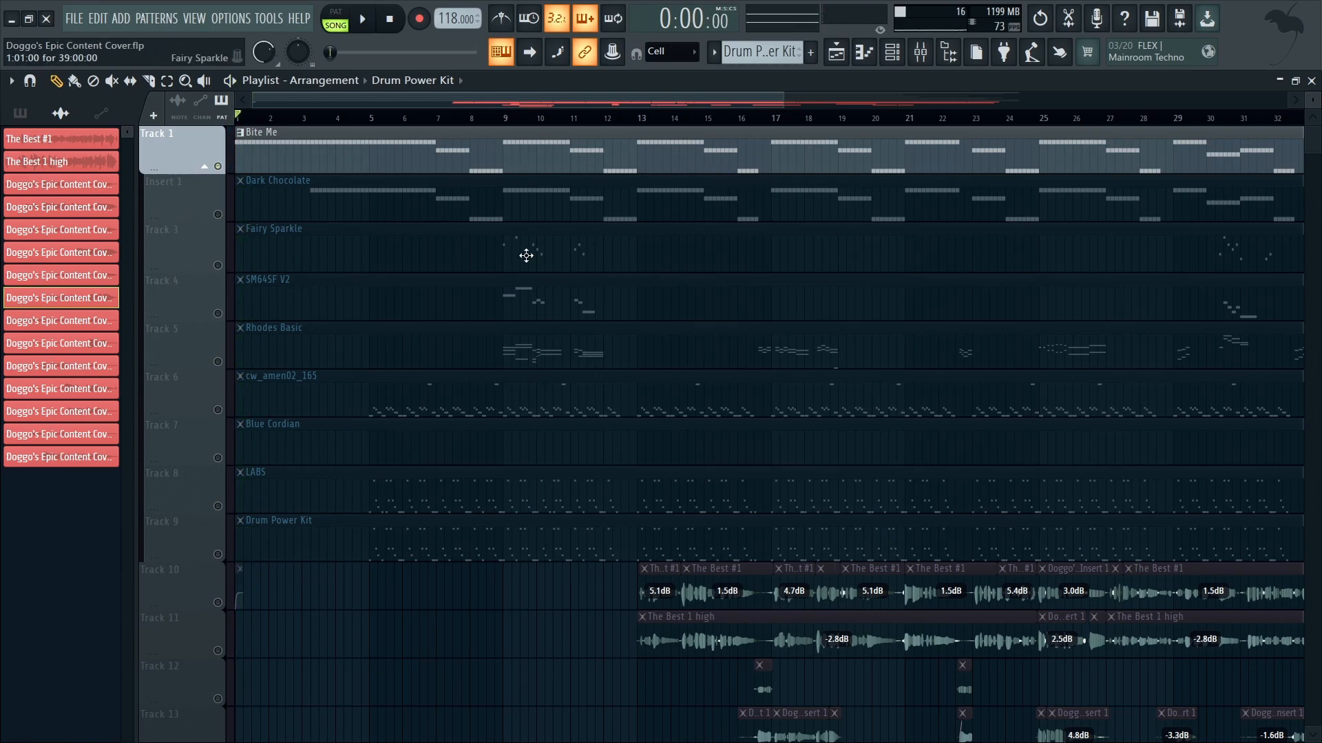
Step: Listen to the soloed Bite Me track from the start, skipping ahead to about bar 4
scroll(526, 255, down, 3)
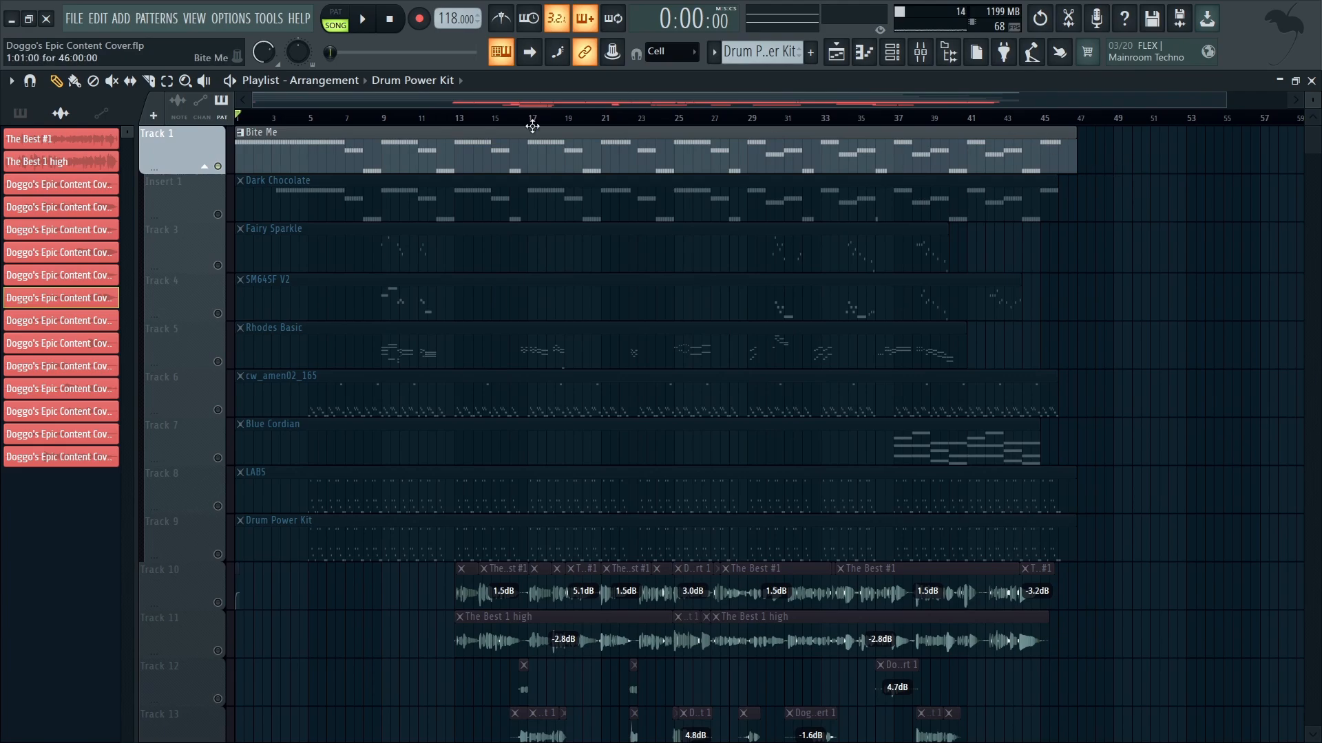
scroll(532, 126, up, 5)
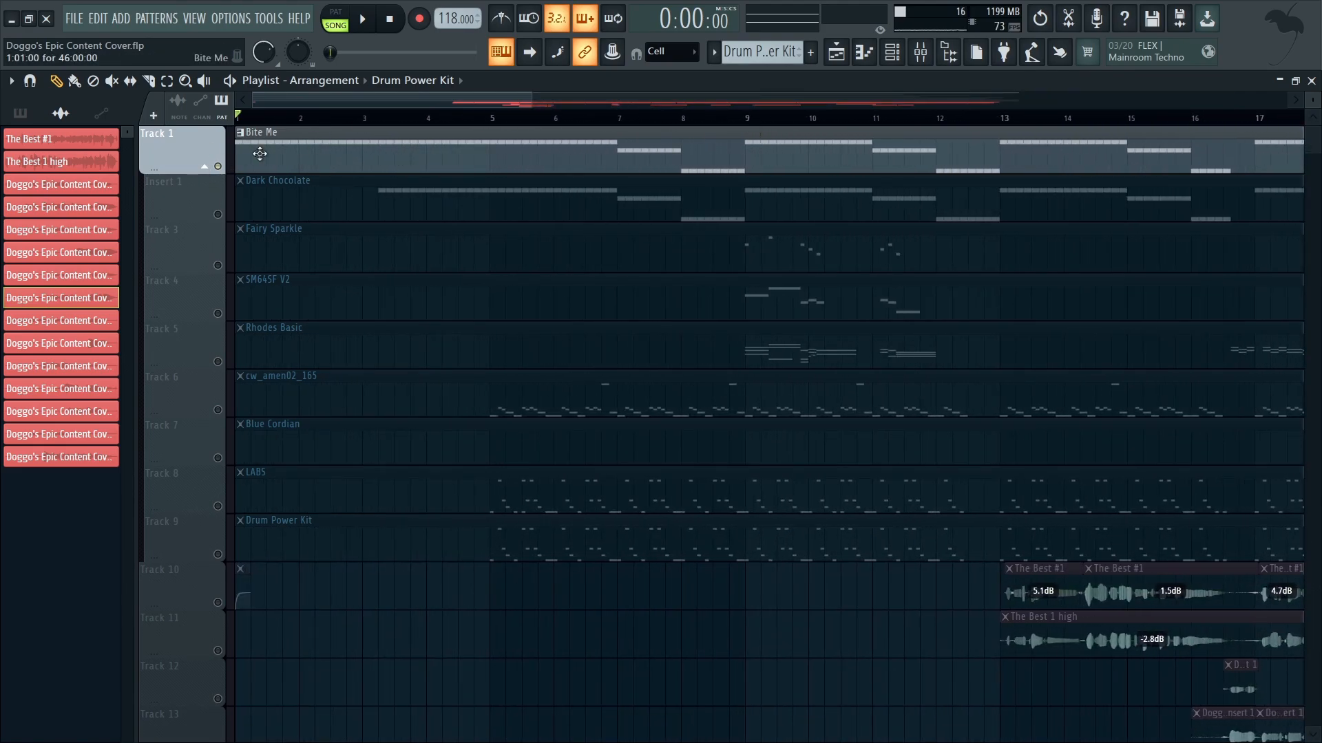
key(space)
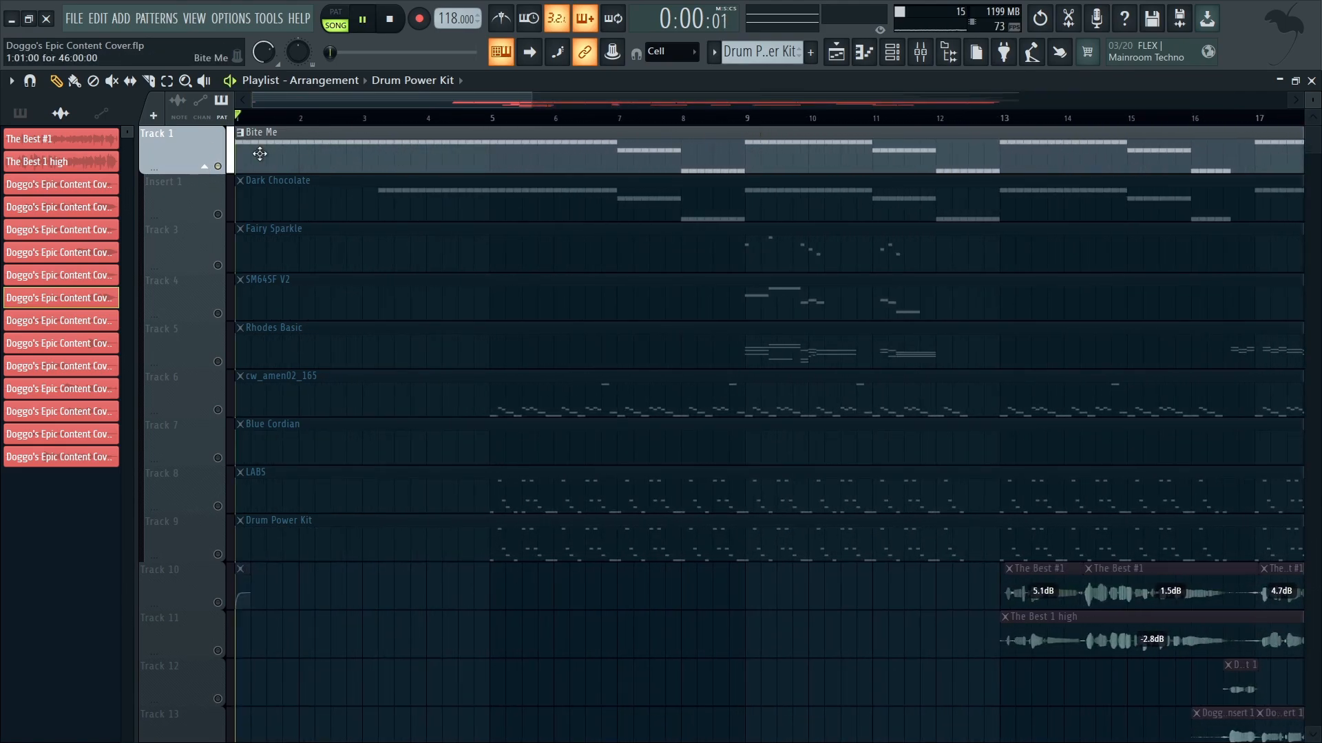
click(422, 122)
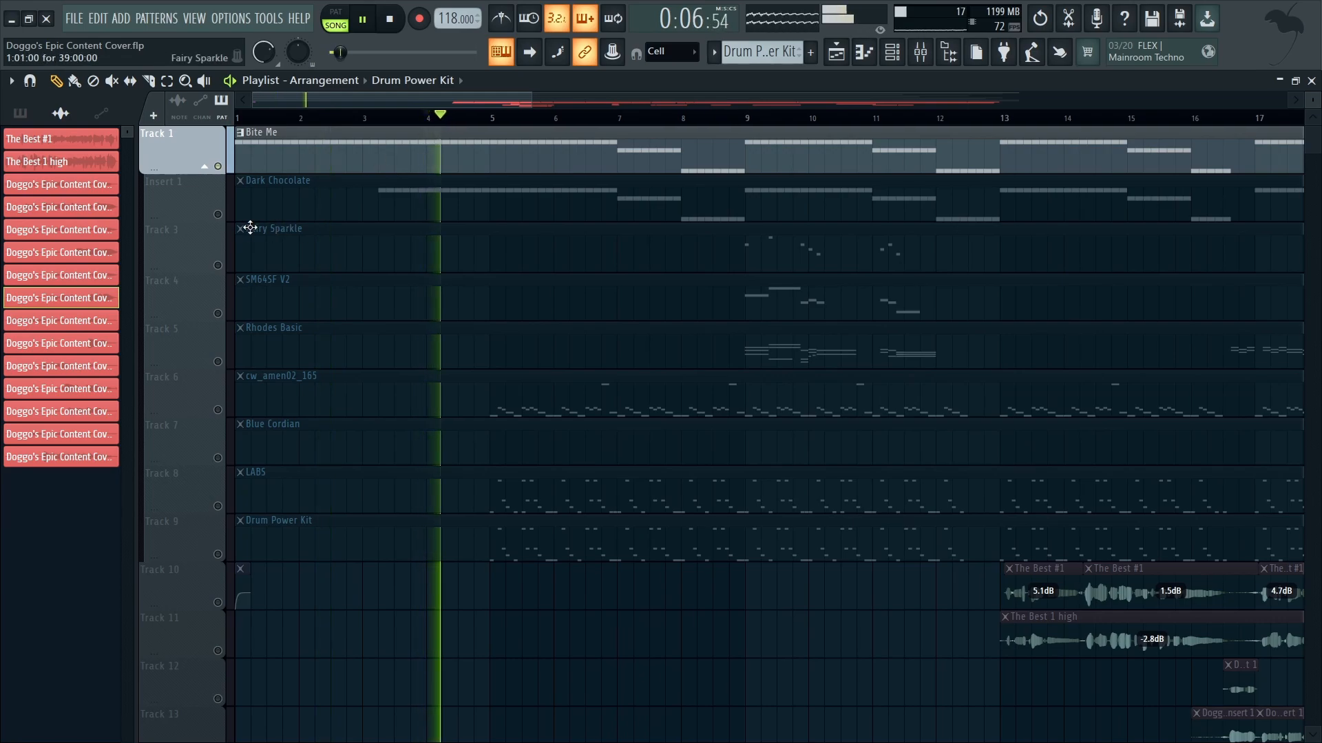
Step: Solo the Dark Chocolate track, add the Bite Me track back in, and play both together
click(220, 207)
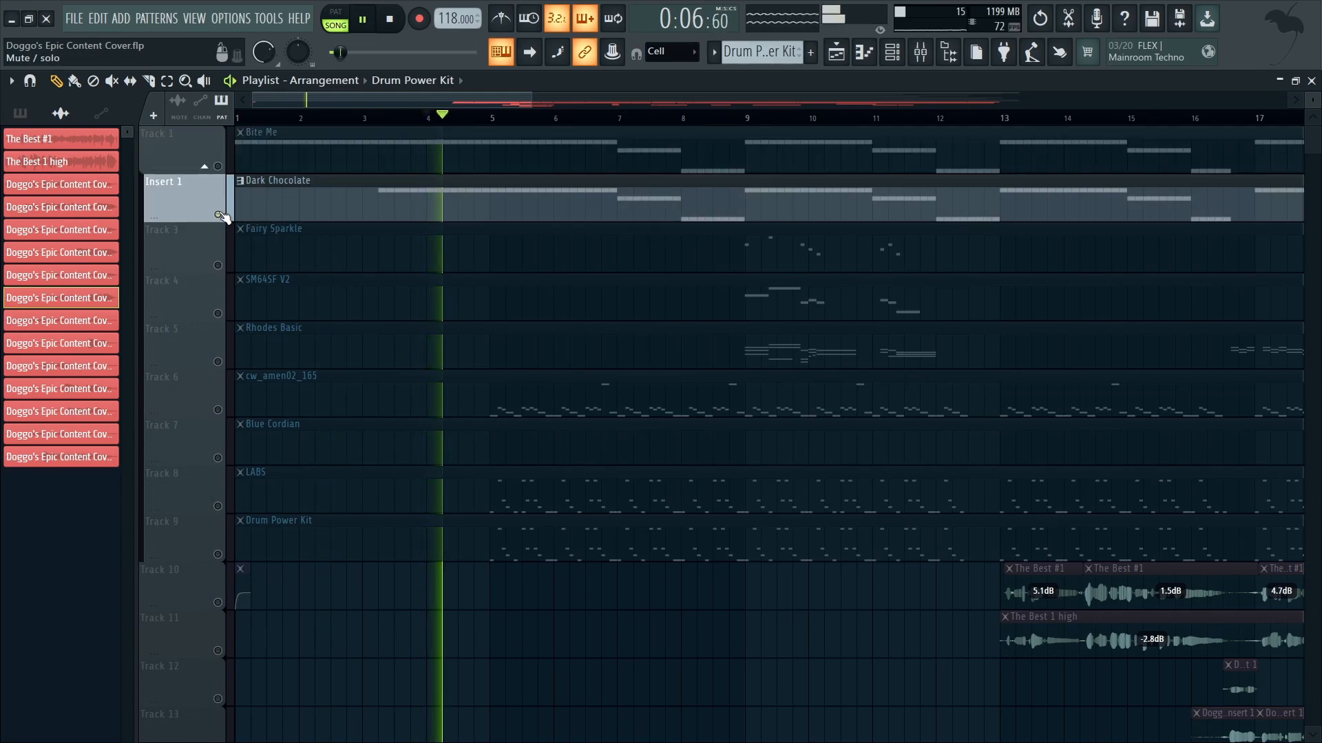
key(space)
click(218, 168)
key(space)
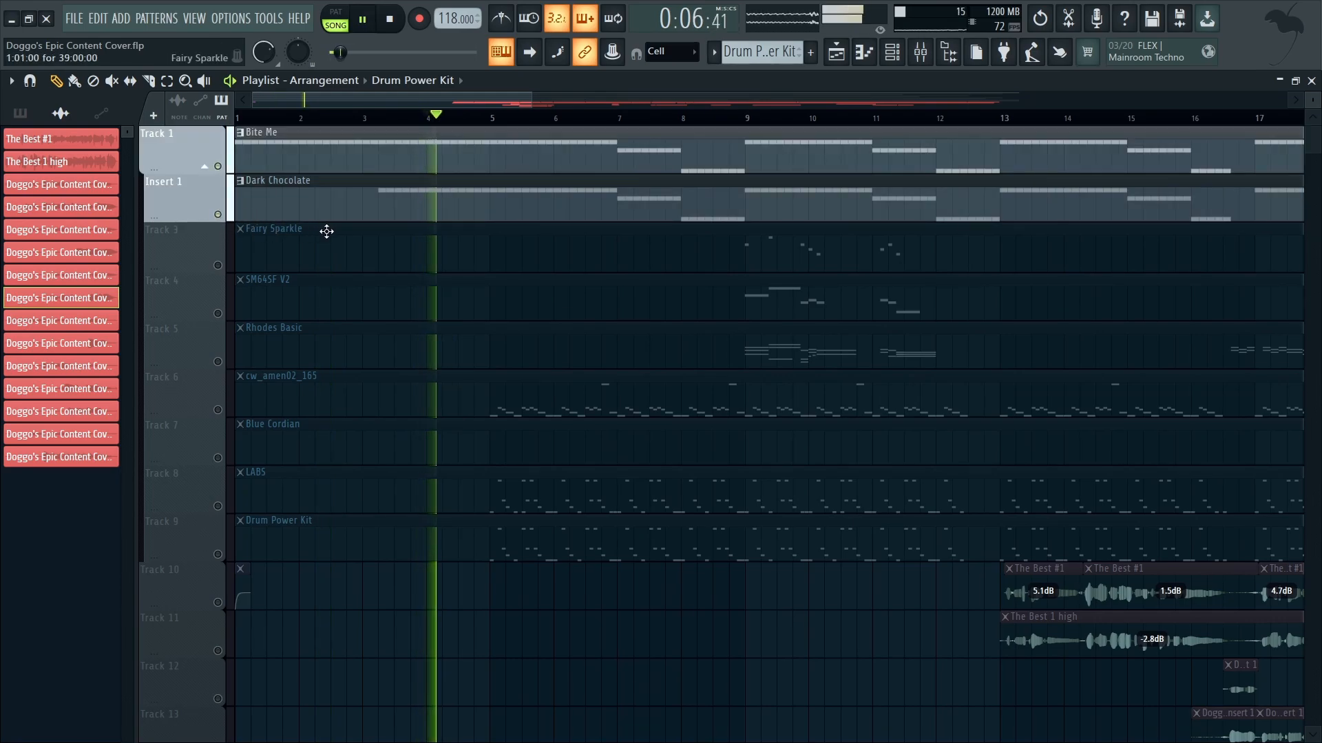
Step: Restart playback from bar 3 with only the Dark Chocolate track soloed
key(space)
click(372, 124)
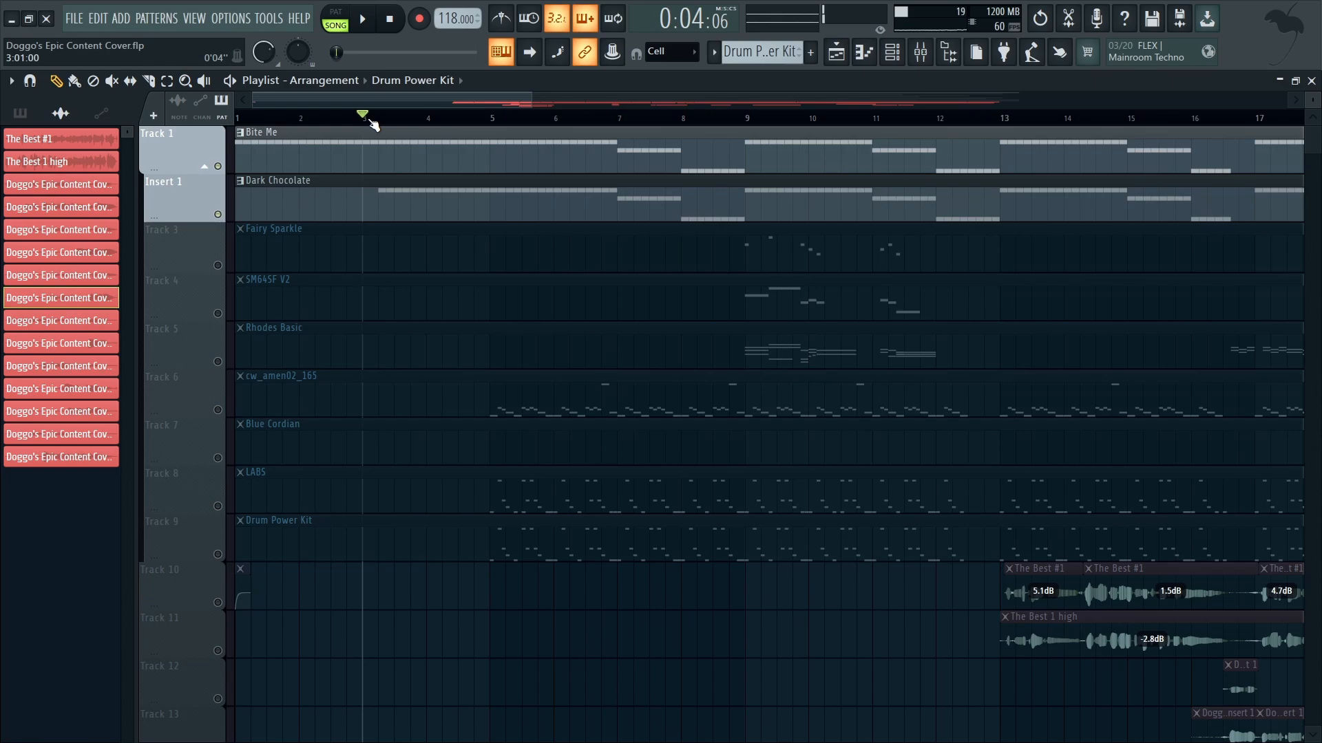
right_click(218, 214)
key(space)
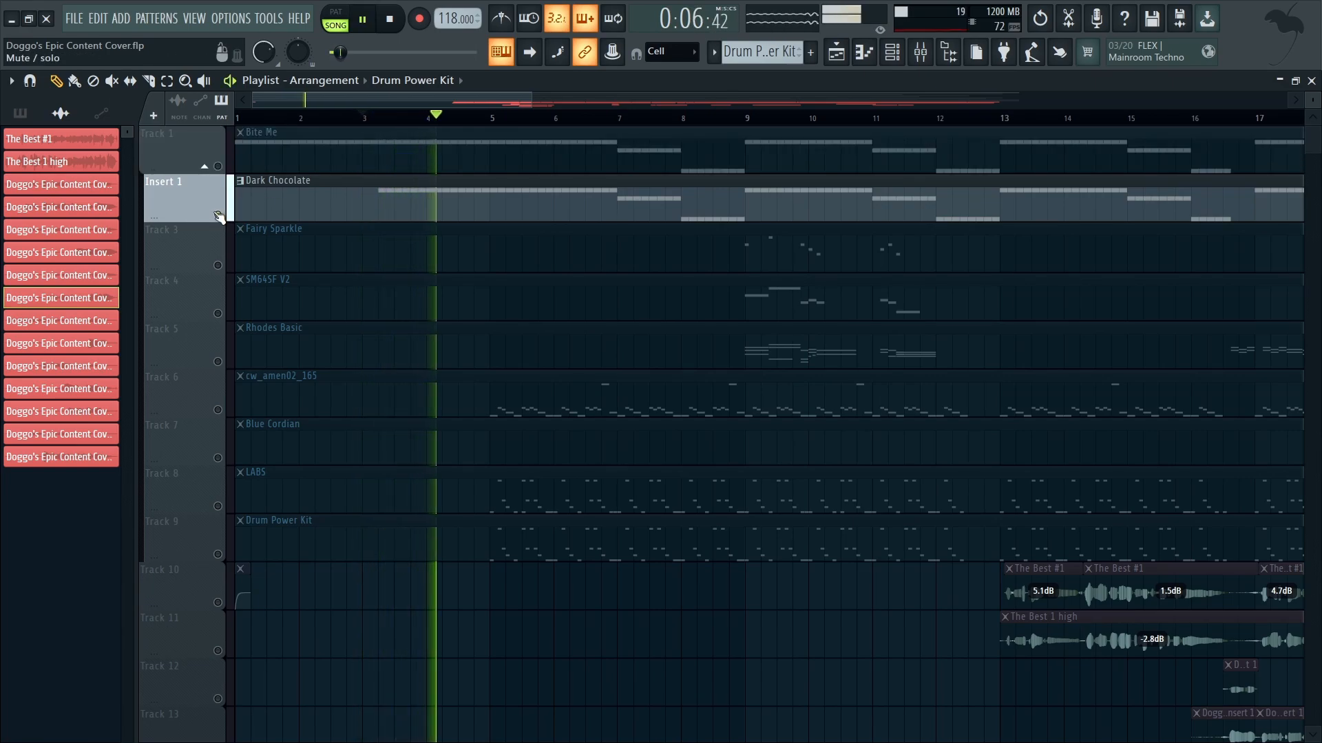
Step: Examine the Dark Chocolate pattern's notes and opening velocities in the piano roll, ending with playback stopped
double_click(416, 204)
scroll(509, 307, down, 4)
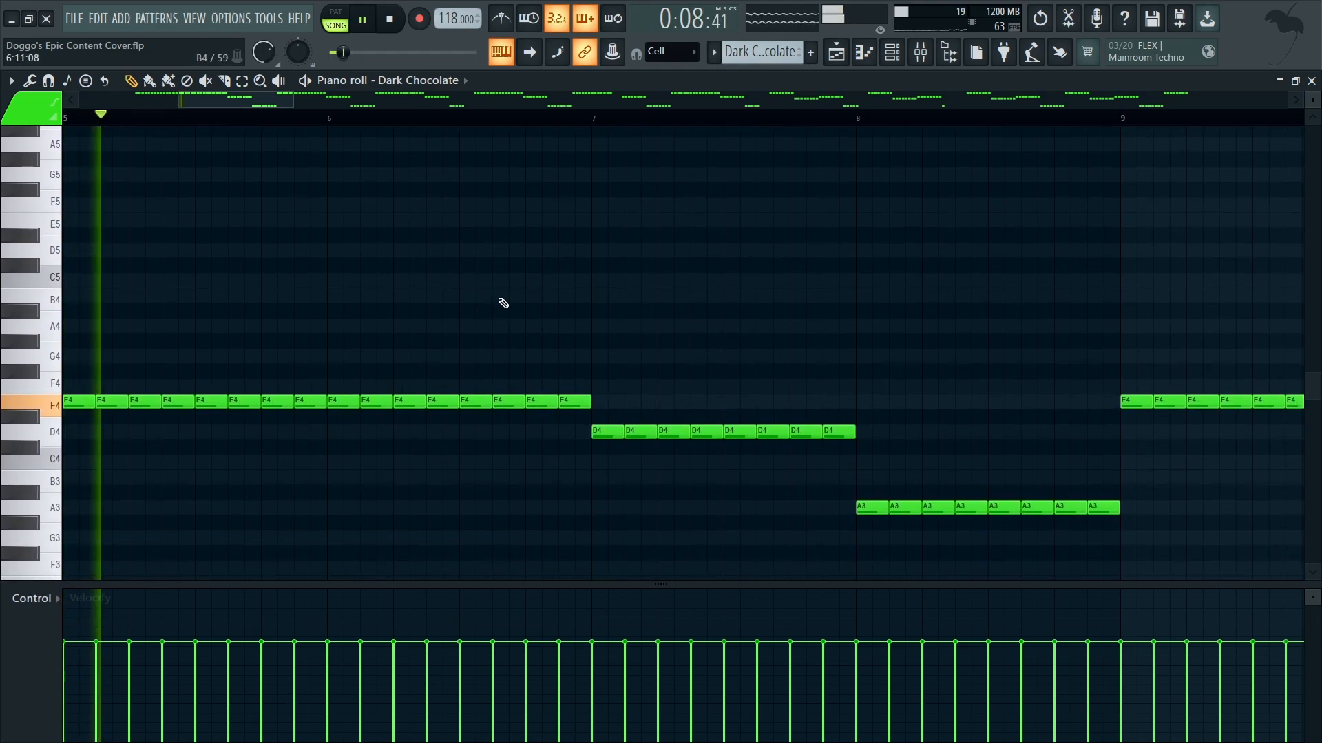
scroll(503, 281, down, 5)
scroll(168, 506, down, 3)
scroll(168, 507, up, 3)
key(space)
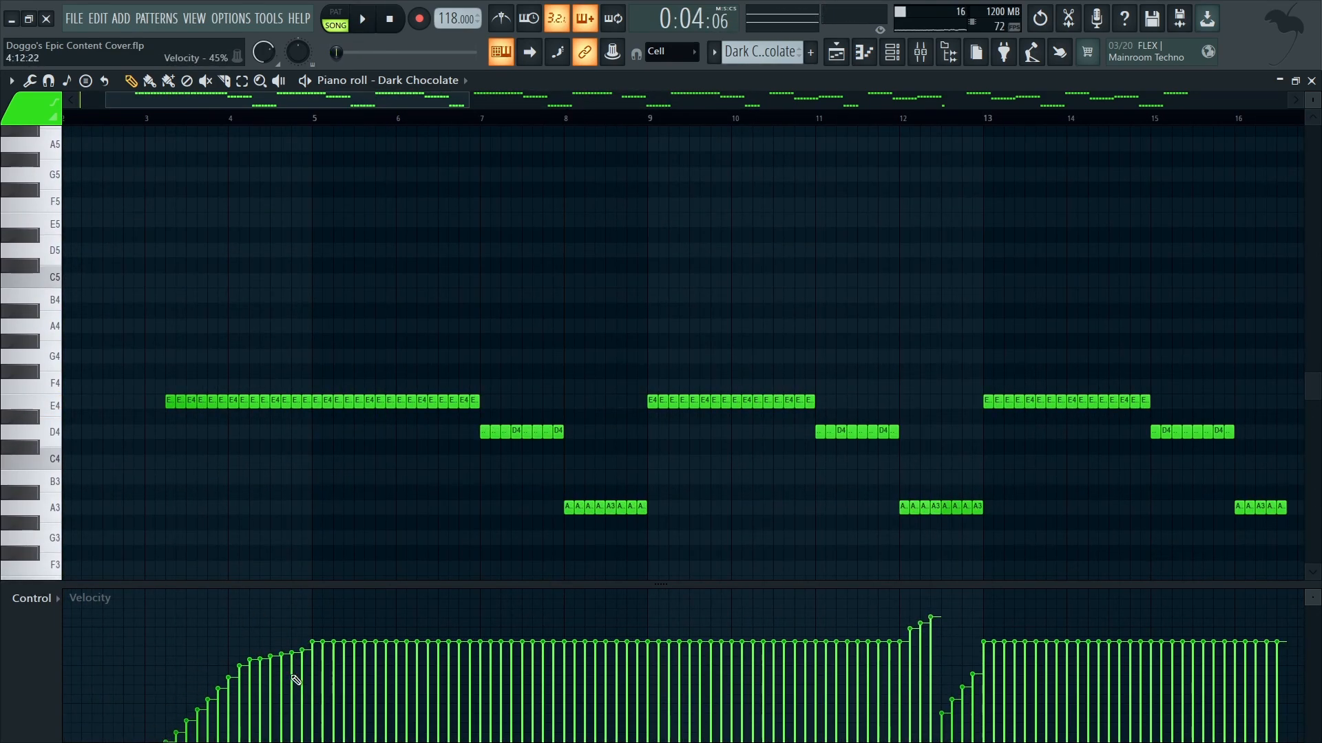
Step: Back in the playlist, audition the opening with only Bite Me and Track 10's channel pitch automation active
key(F5)
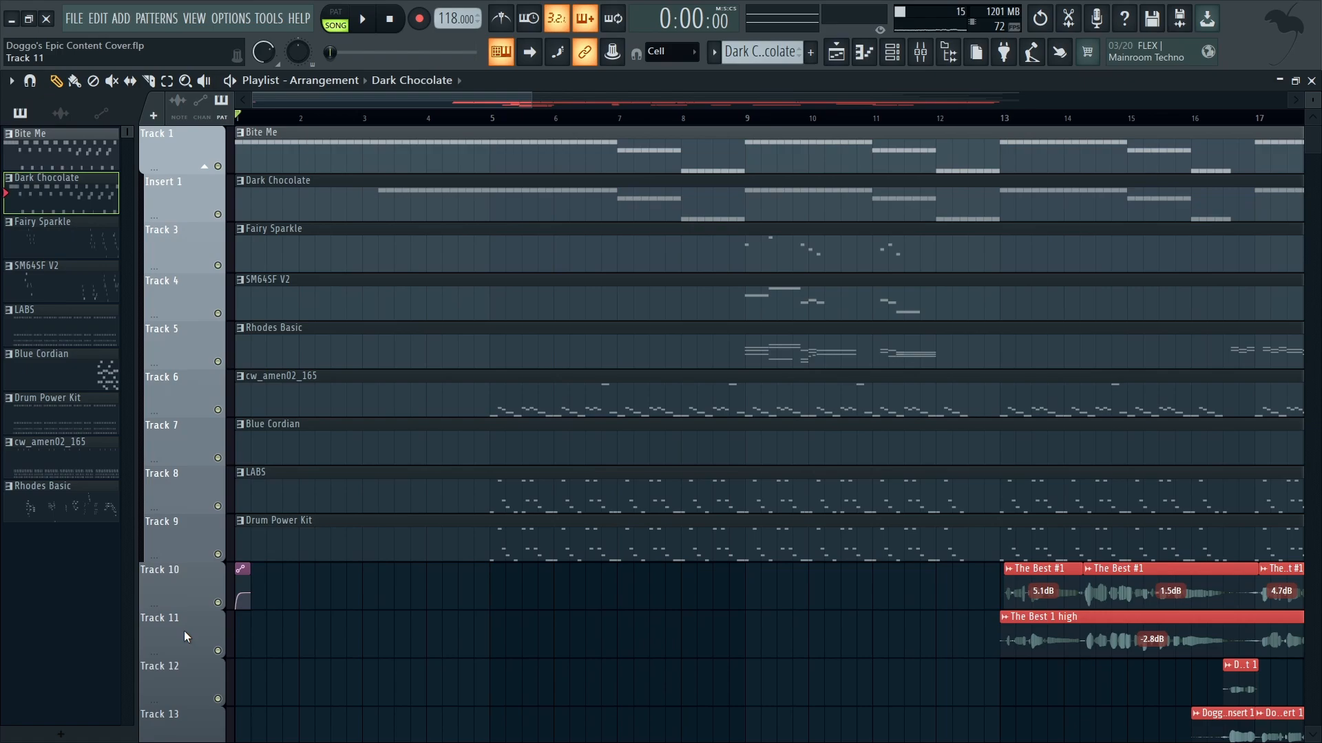
right_click(218, 603)
click(218, 167)
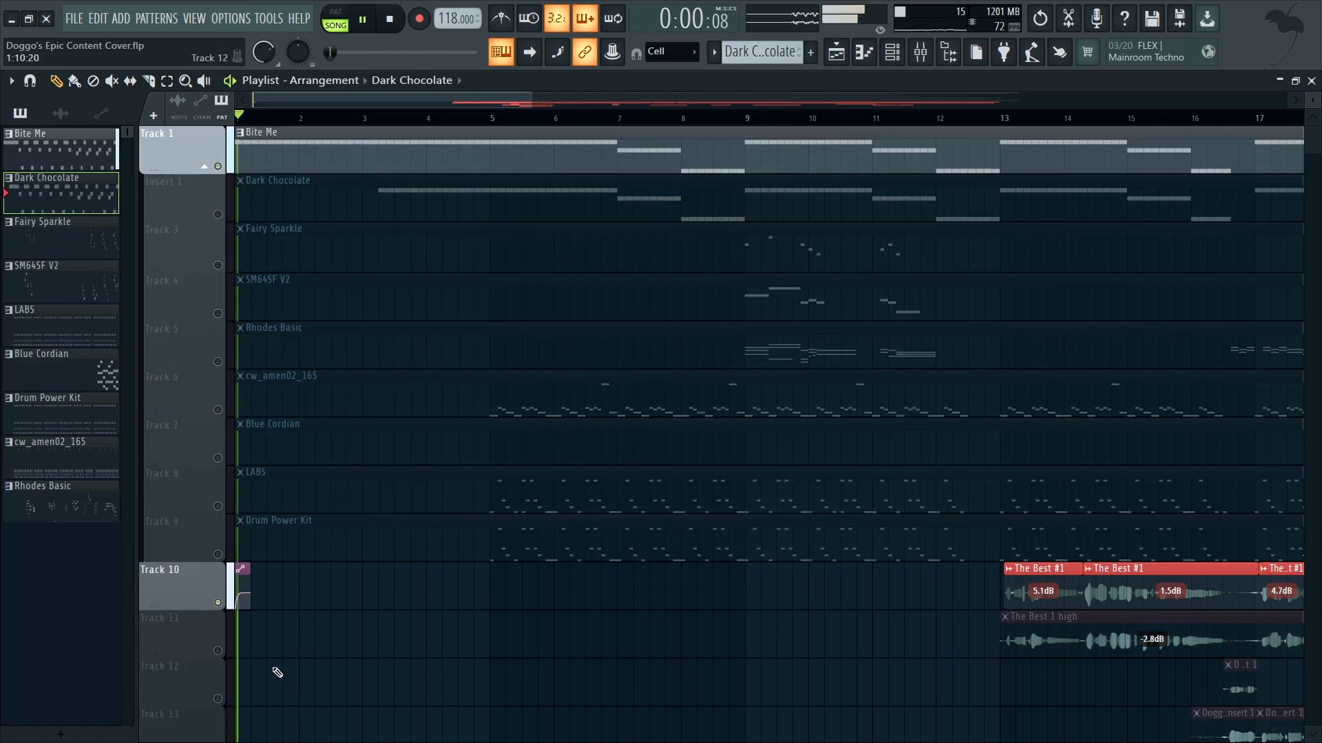
ctrl+scroll(226, 599, up, 6)
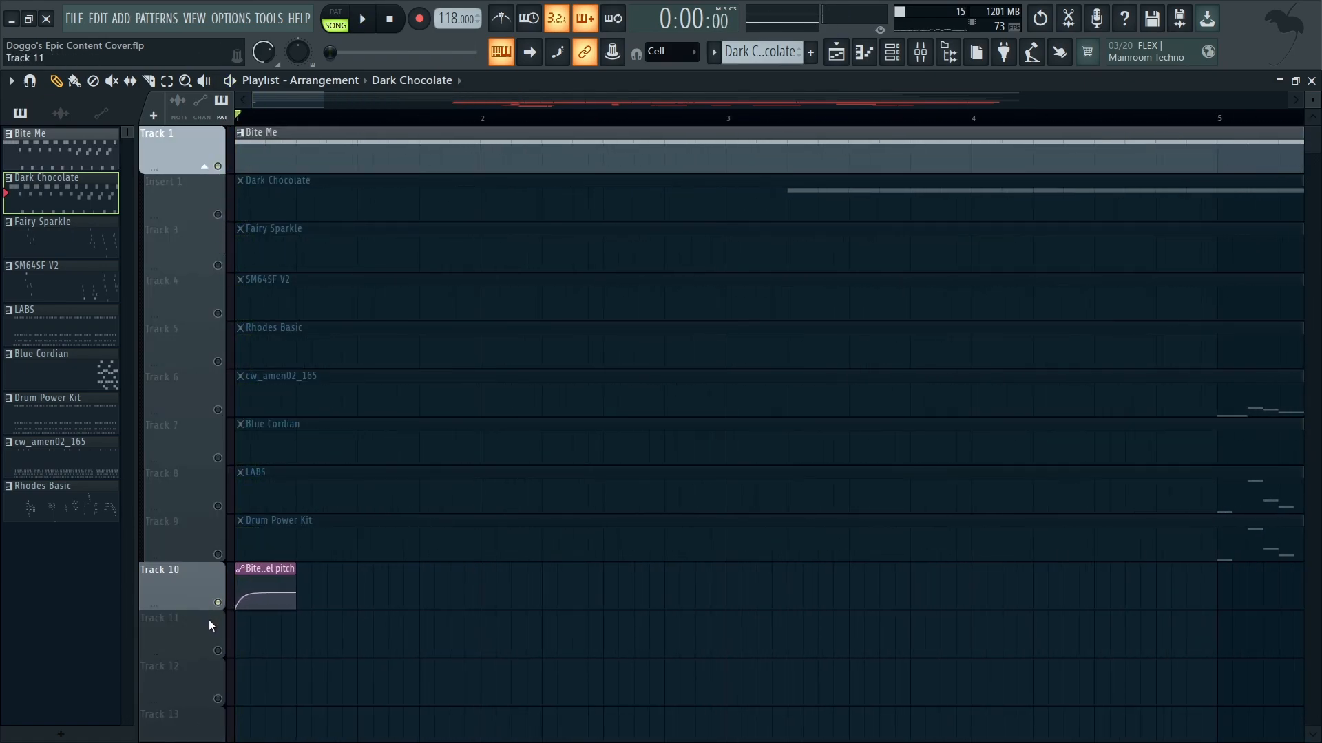
ctrl+scroll(413, 636, down, 6)
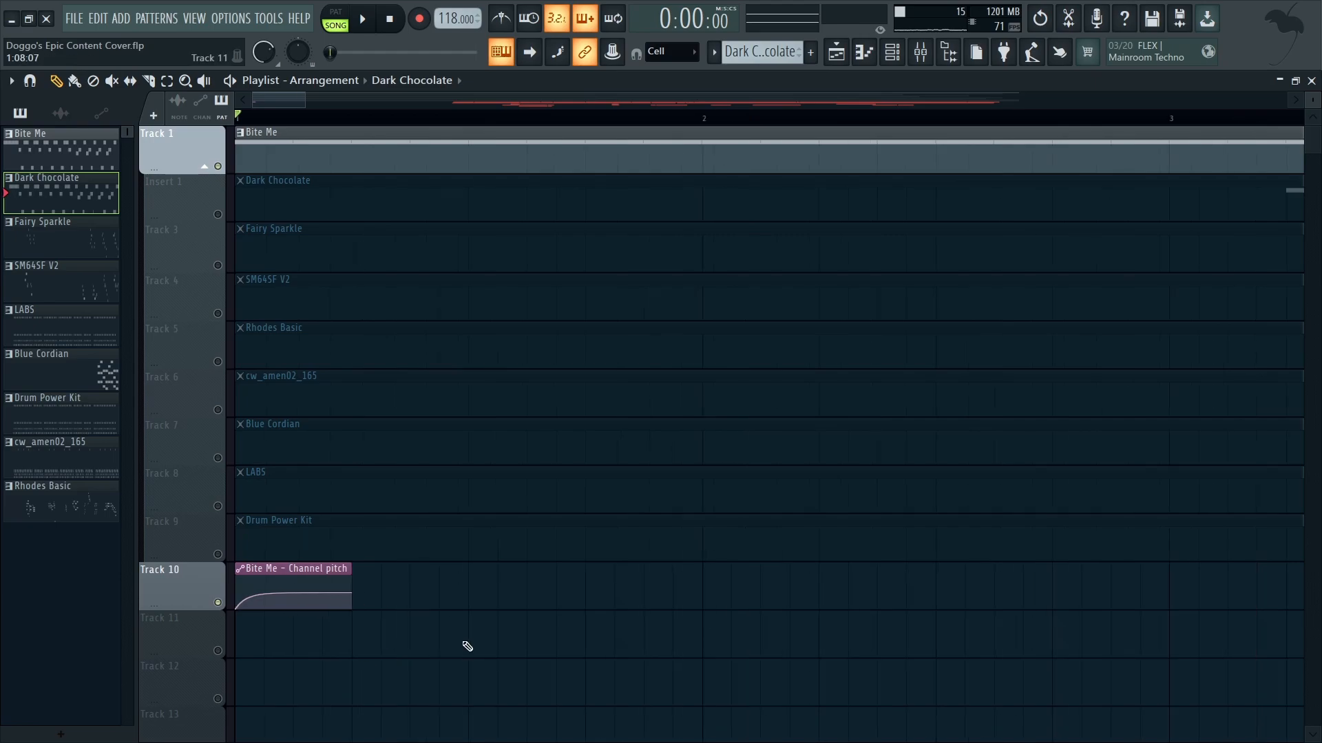
ctrl+scroll(409, 632, down, 2)
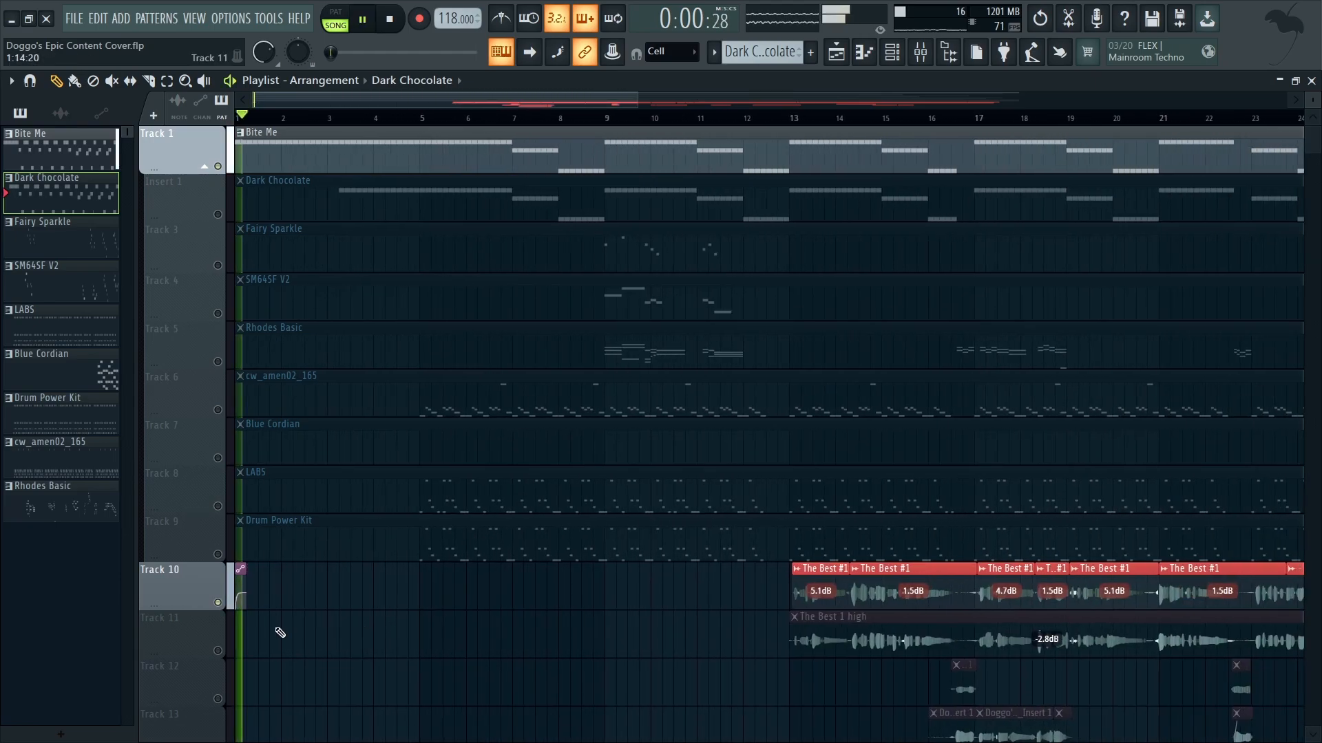
Step: Audition the opening with Bite Me soloed without the pitch automation, and reactivate all tracks
right_click(219, 169)
right_click(219, 168)
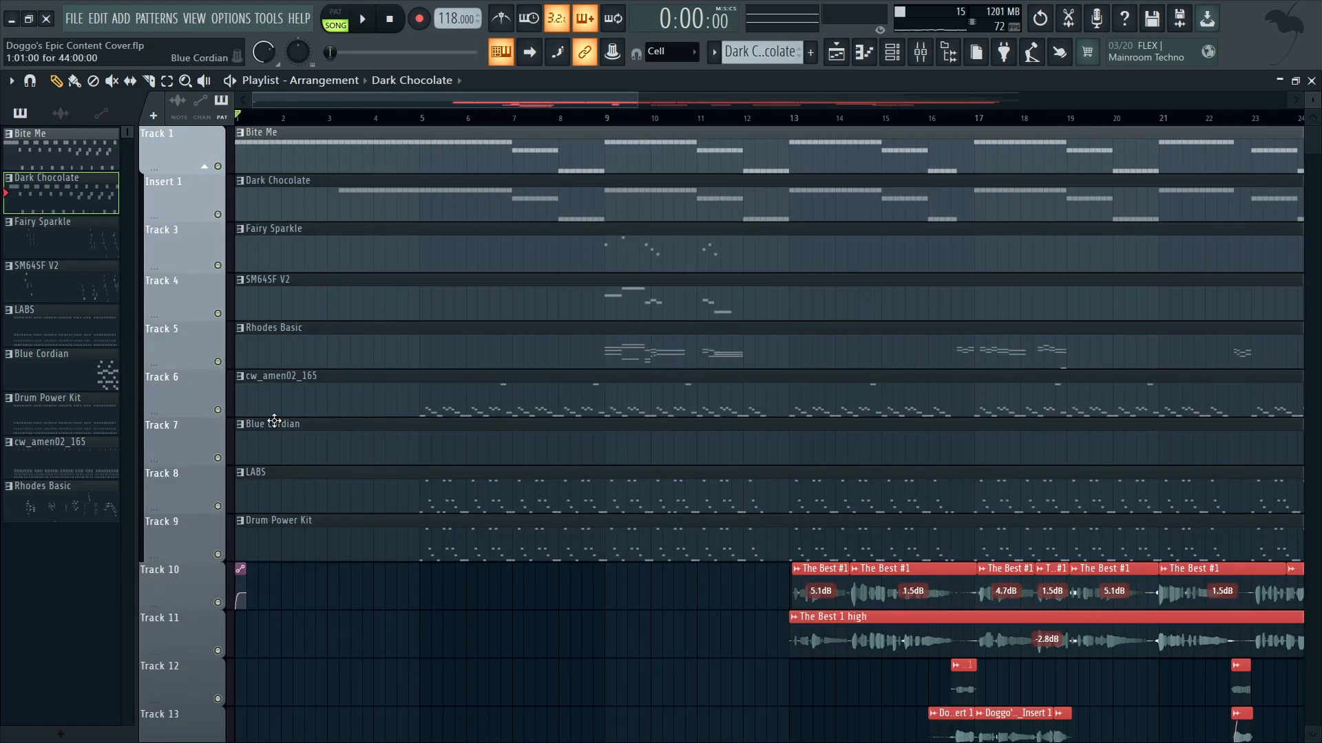
right_click(219, 167)
key(space)
key(space)
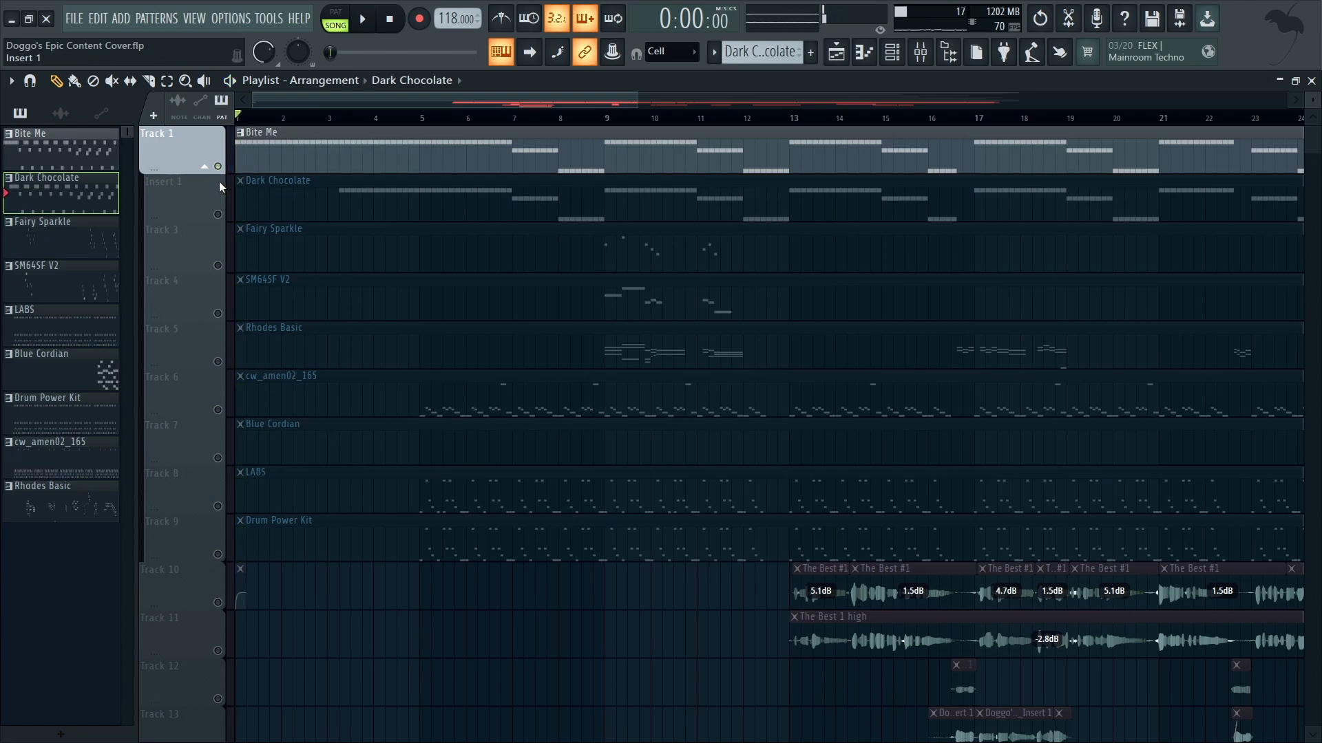
right_click(218, 169)
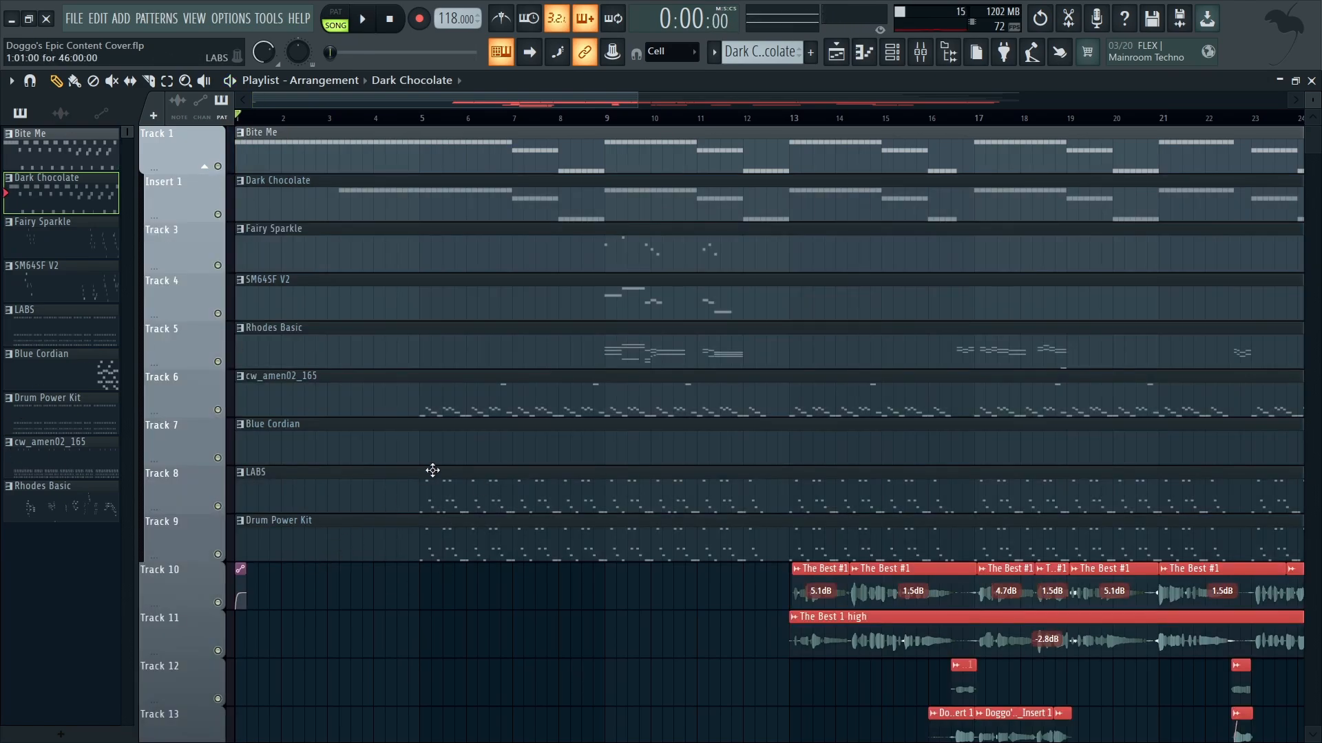
Step: Solo the Drum Power Kit track and listen to its pattern from bar 5
click(424, 120)
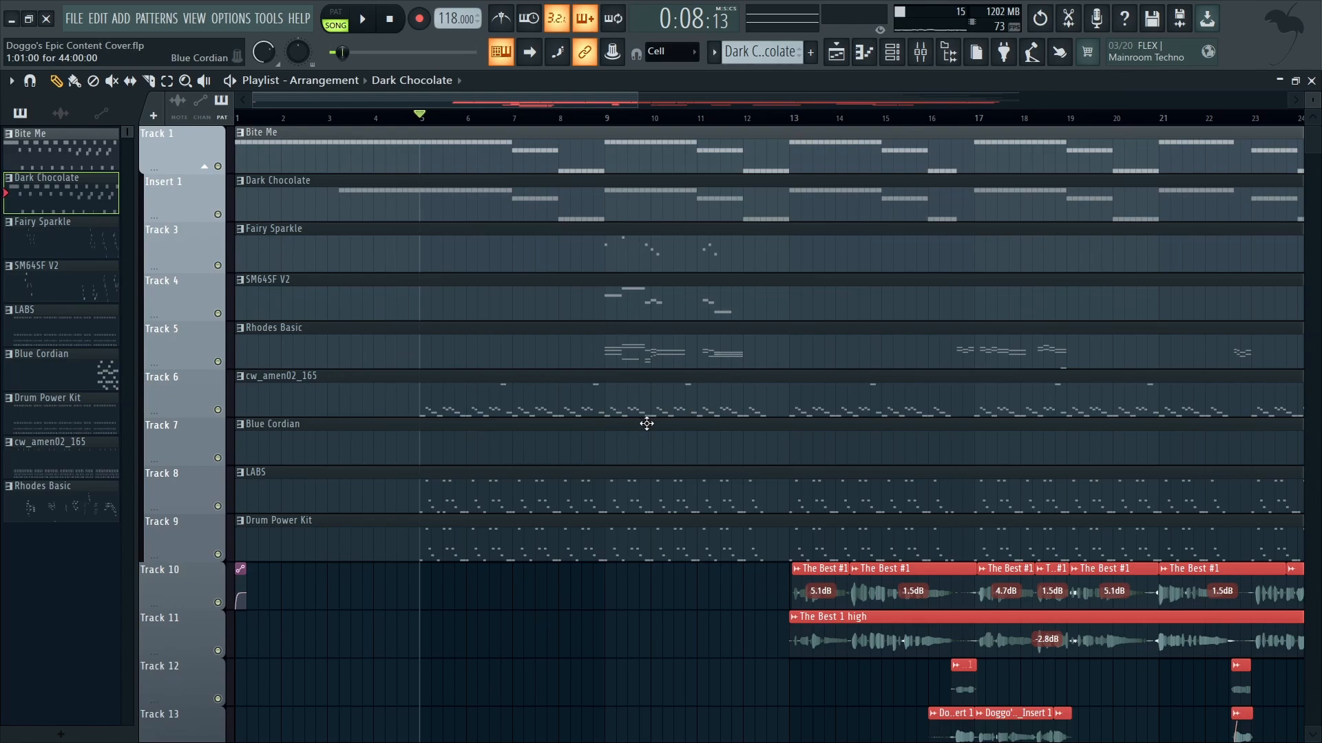
right_click(218, 507)
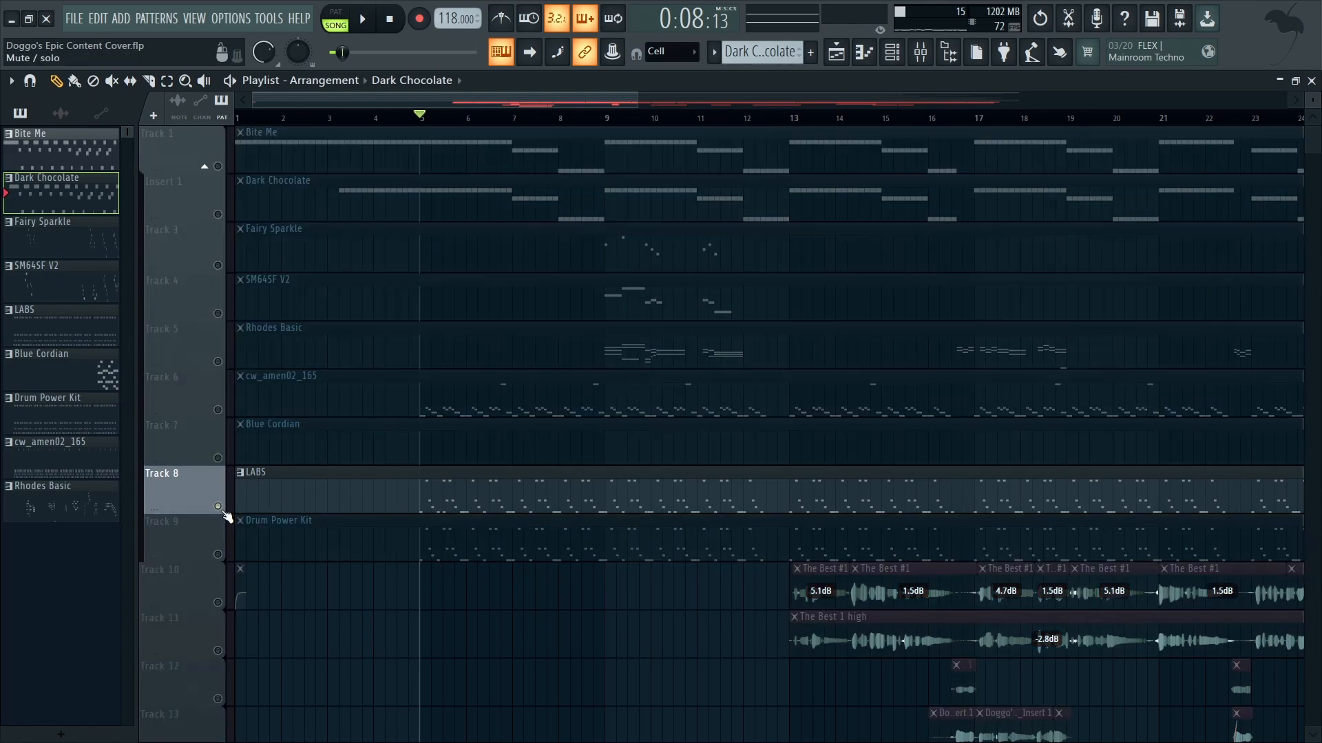
right_click(218, 554)
scroll(428, 611, up, 4)
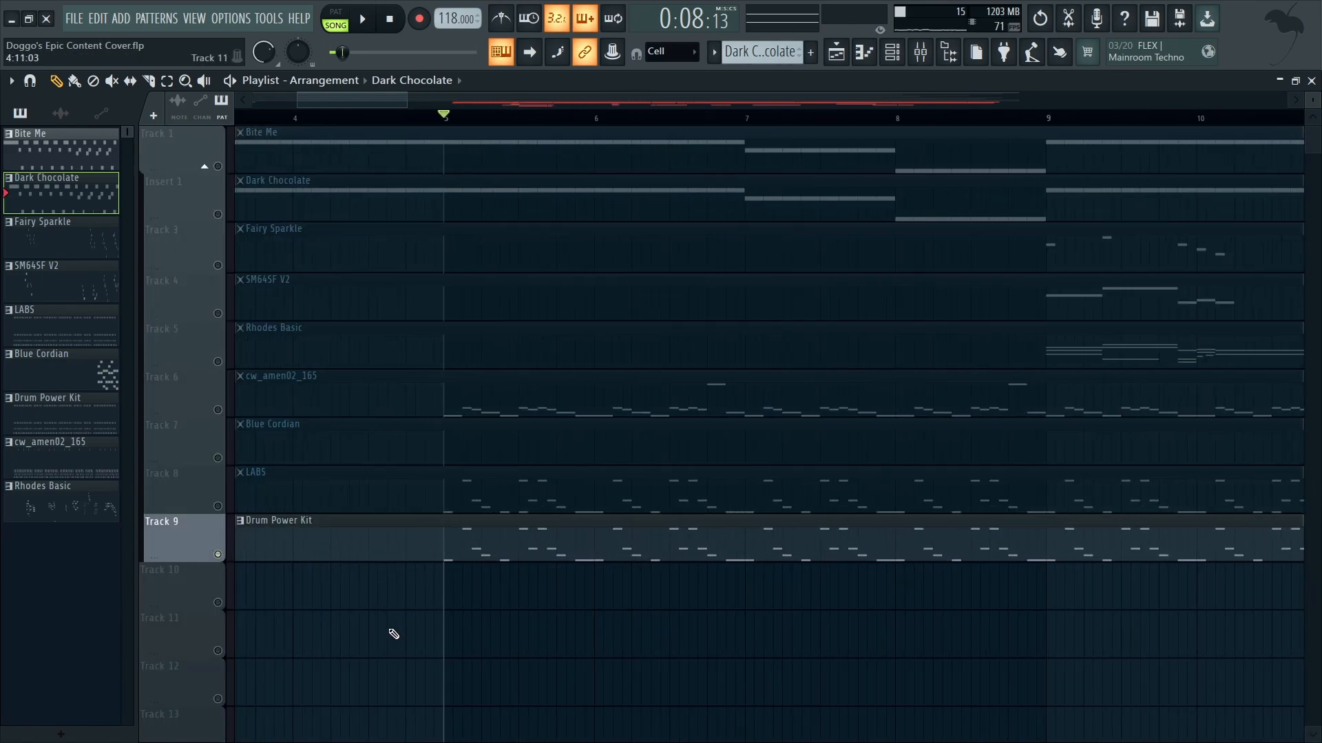
key(space)
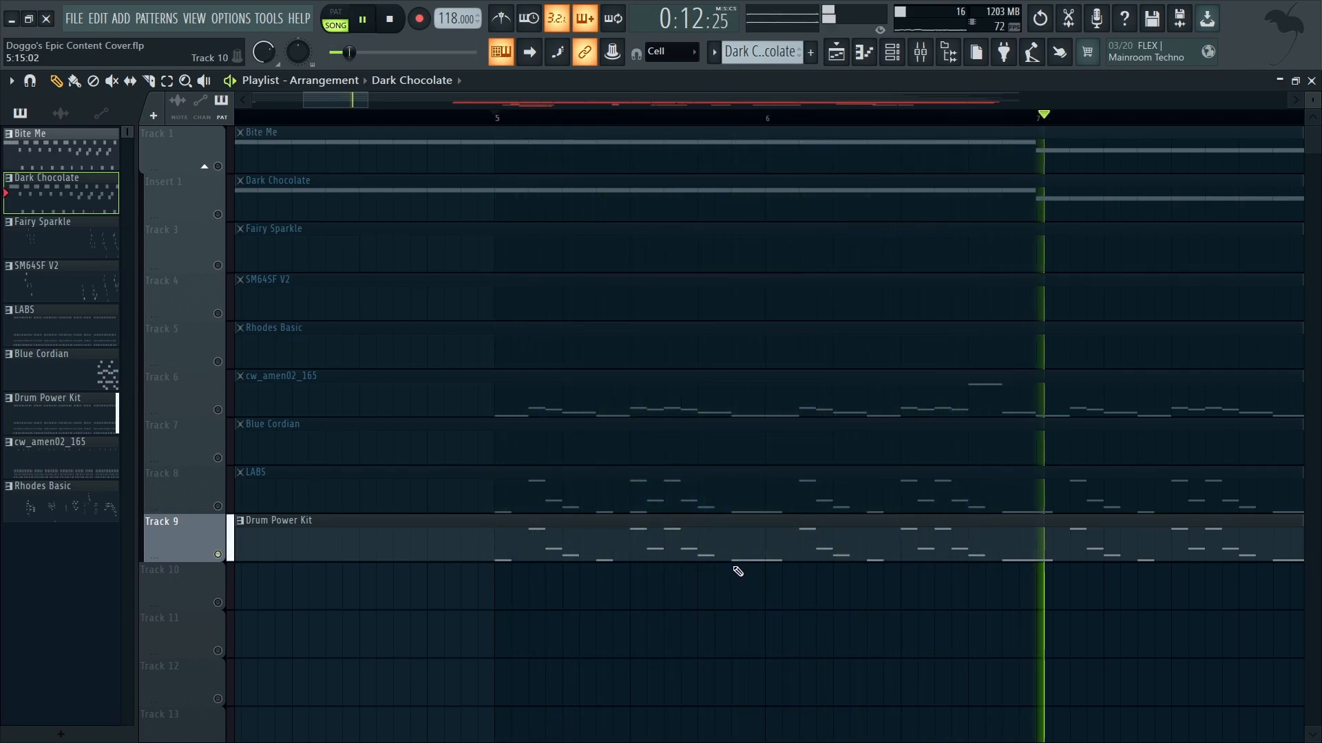
key(space)
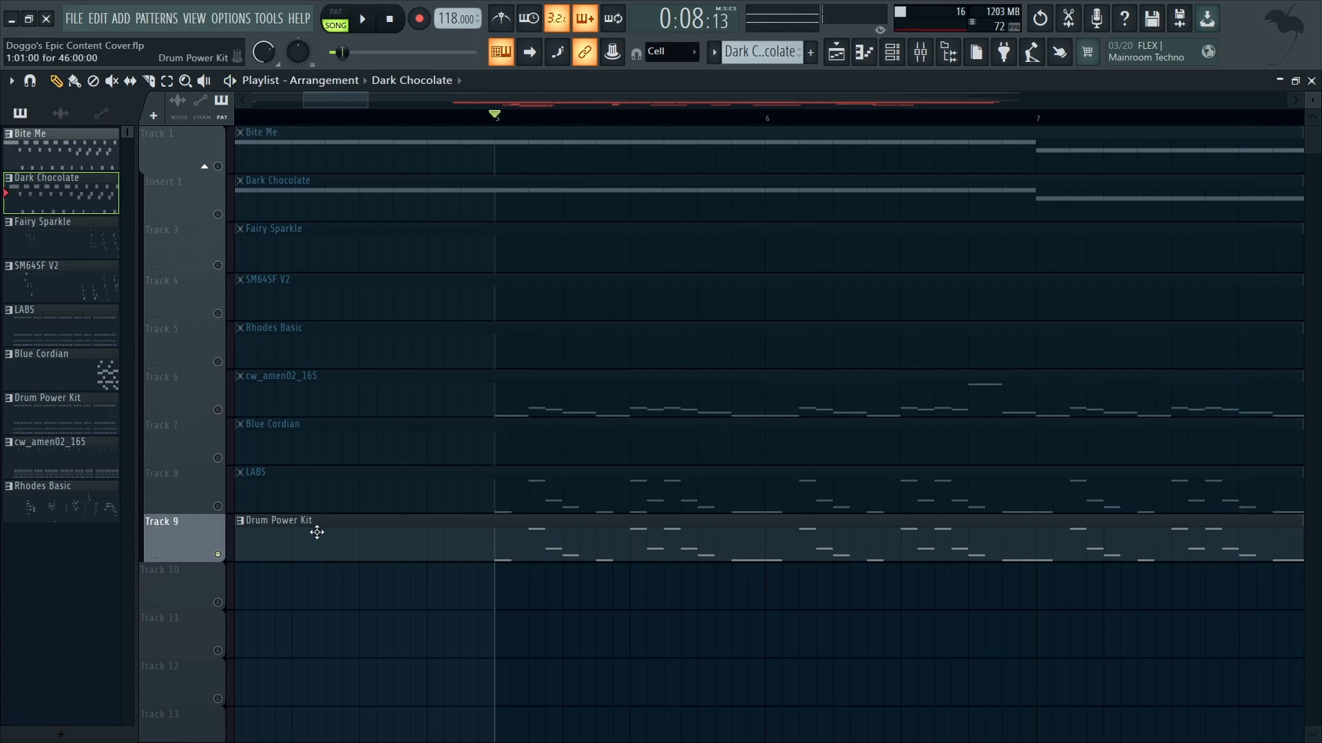
Step: Switch the audible track to LABS and view its instrument plugin from the channel rack, closing the plugin again
click(220, 506)
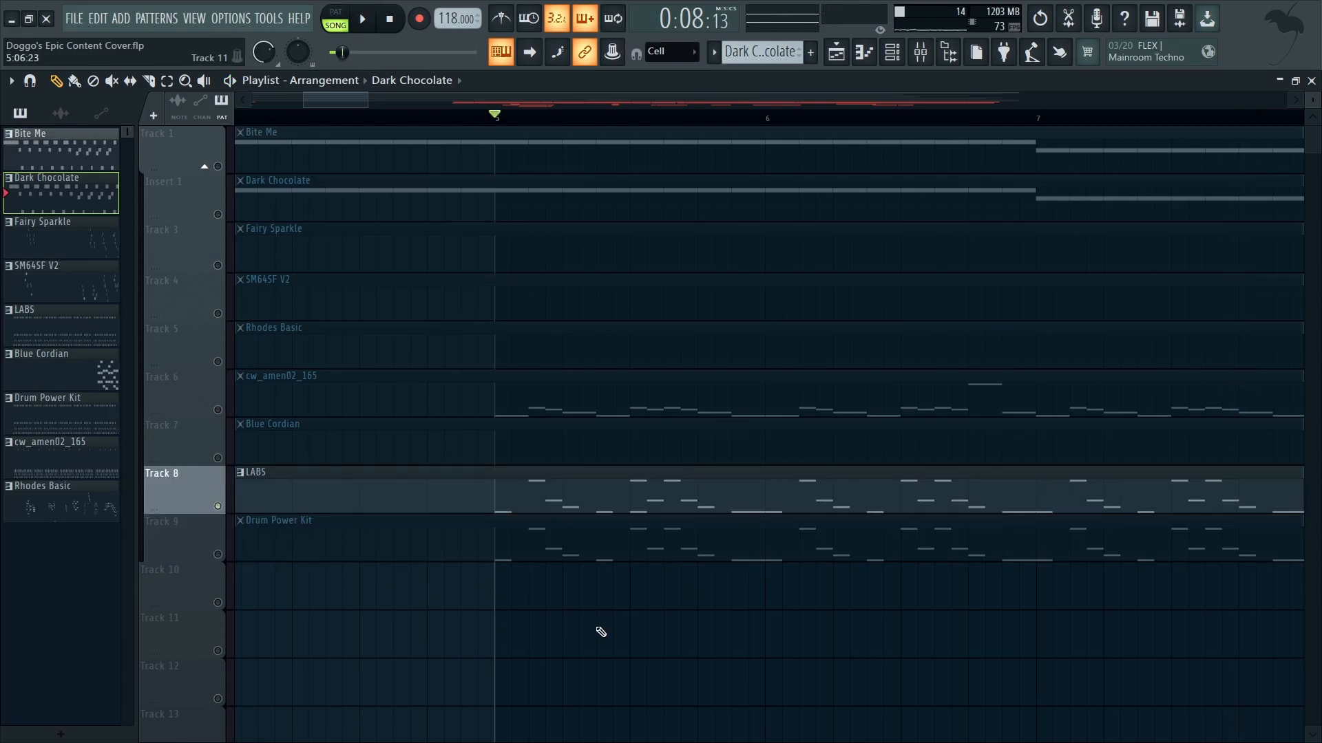
click(892, 52)
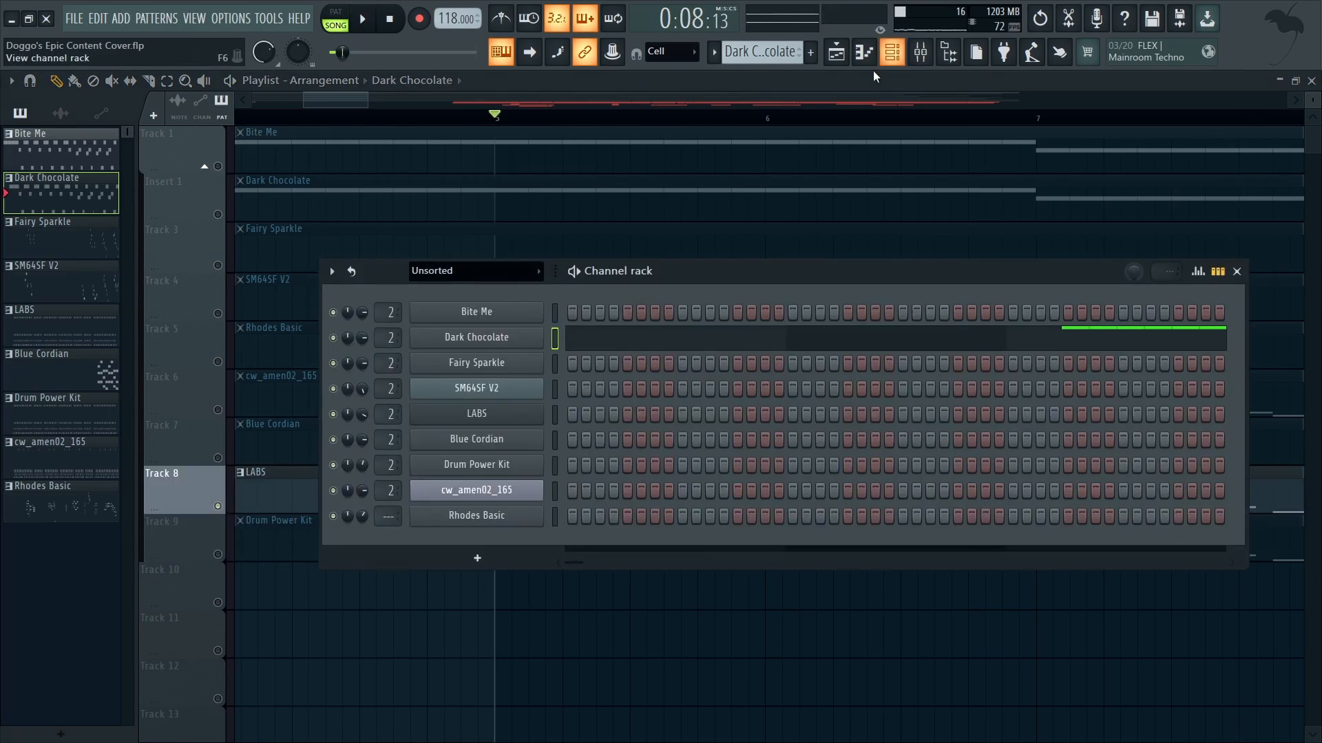
click(513, 416)
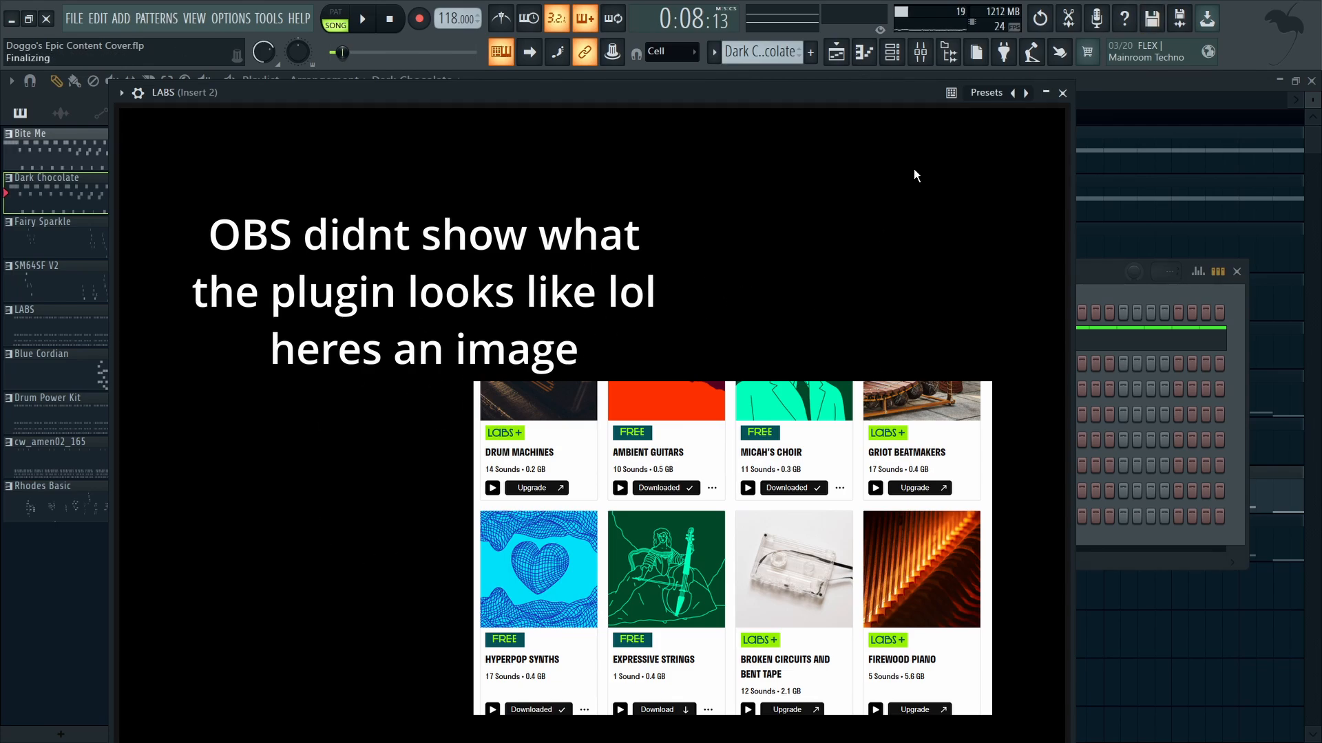
click(1062, 93)
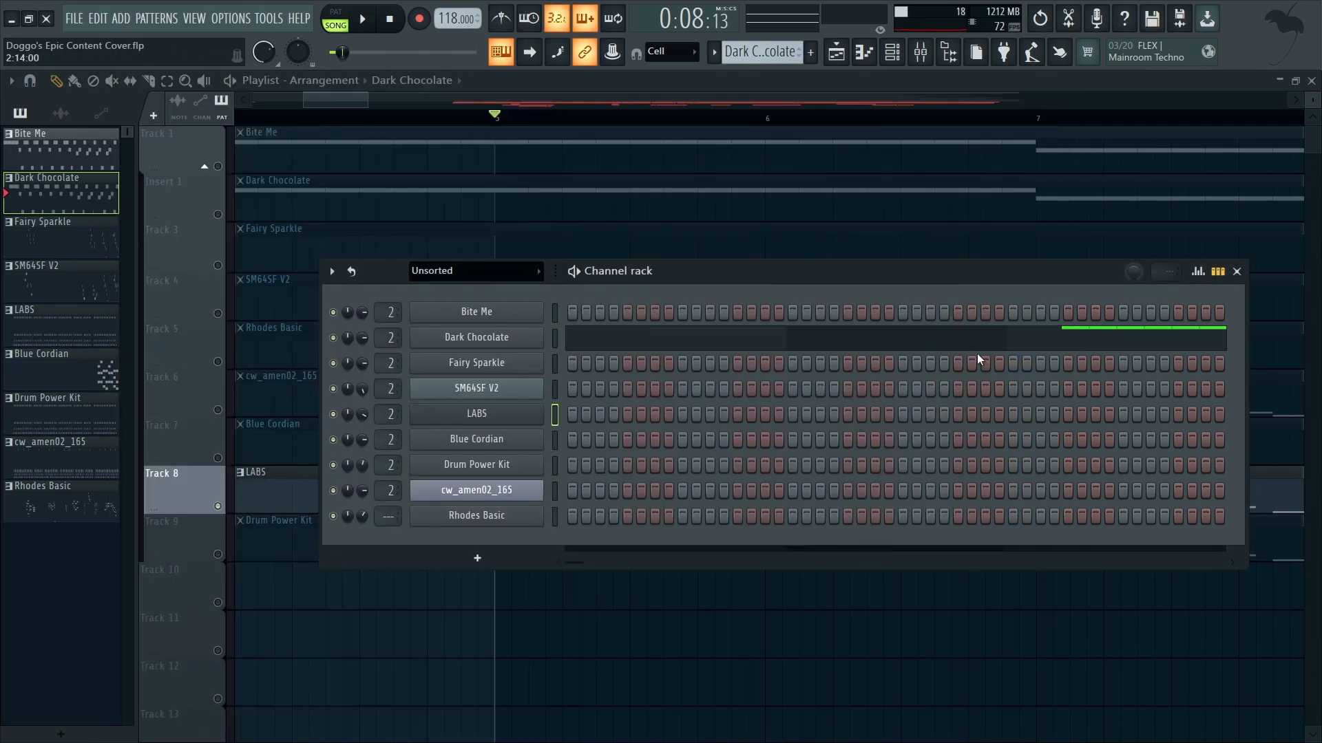
Step: Close the channel rack and listen to the soloed LABS track from bar 5
click(1237, 273)
key(space)
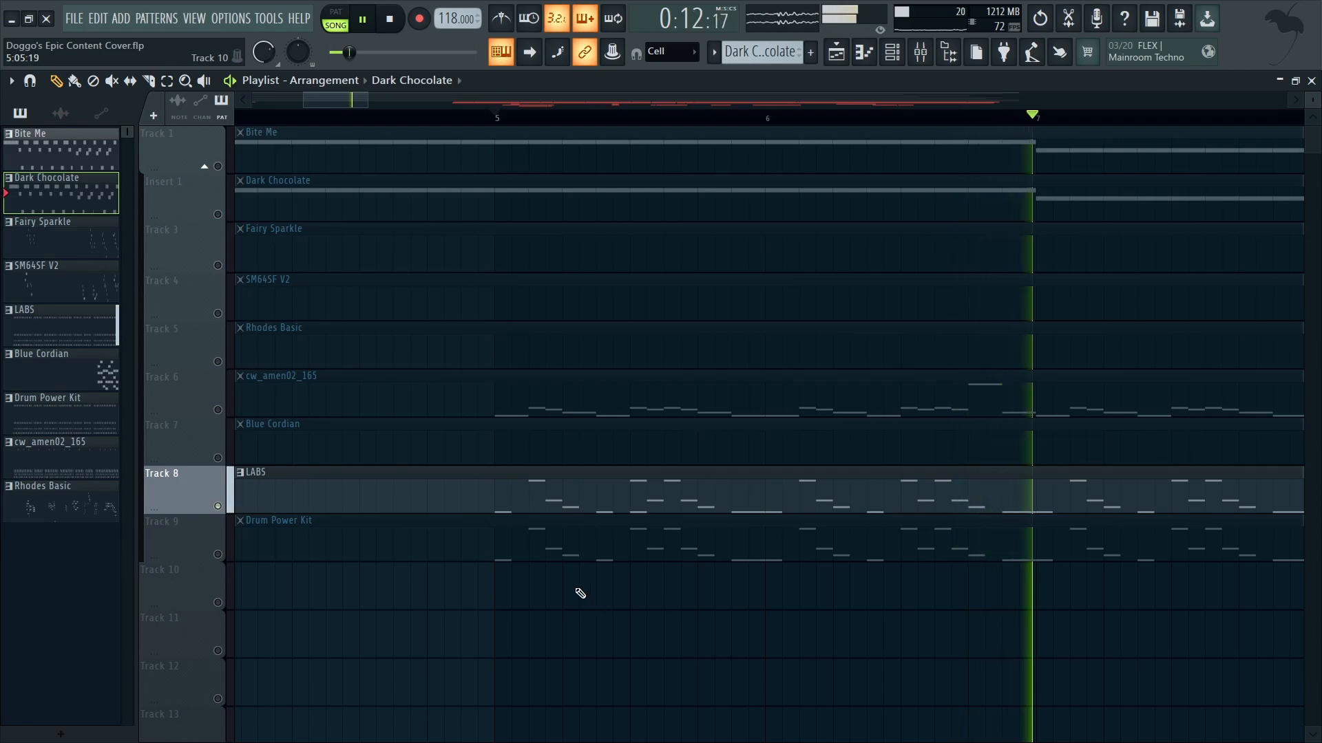
key(space)
Step: Audition Drum Power Kit alone from bar 5, and again together with the LABS track
right_click(218, 554)
key(space)
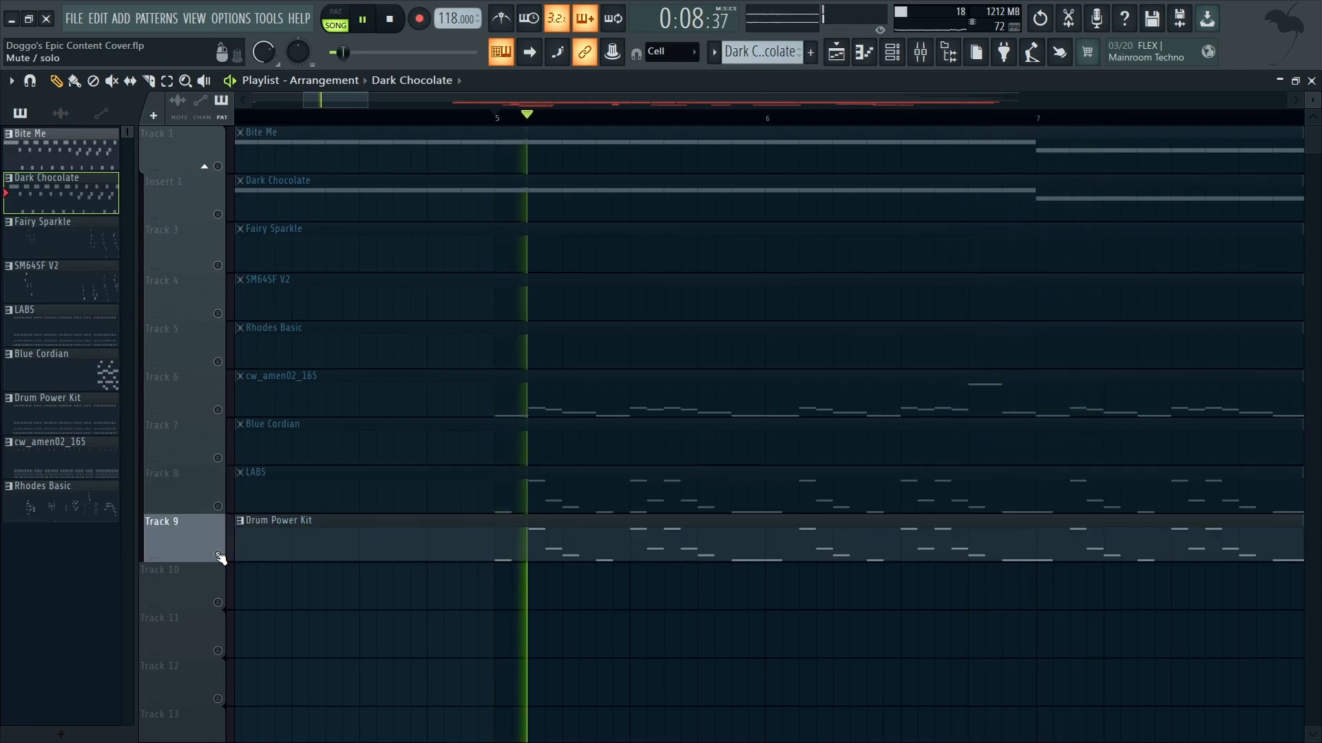
key(space)
click(217, 506)
key(space)
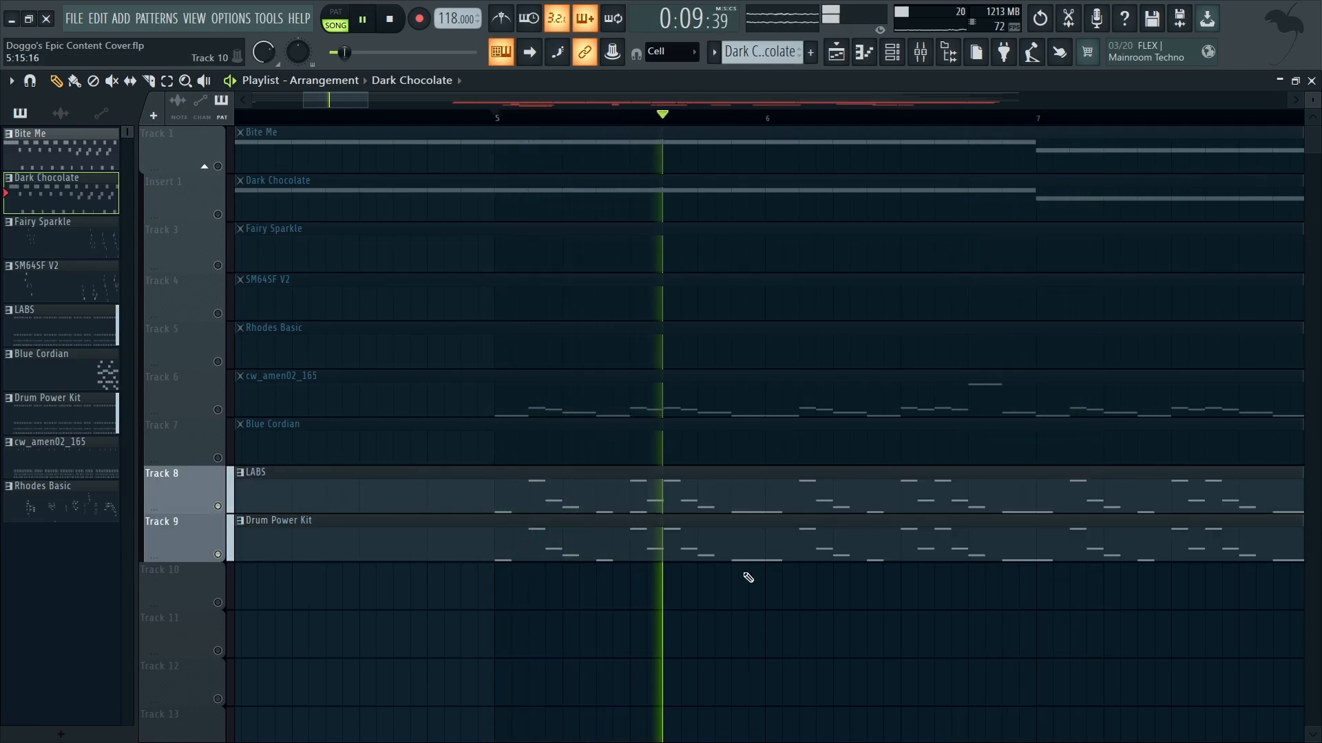
key(space)
Step: Solo the cw_amen02_165 track and listen to its pattern from bar 5
right_click(217, 412)
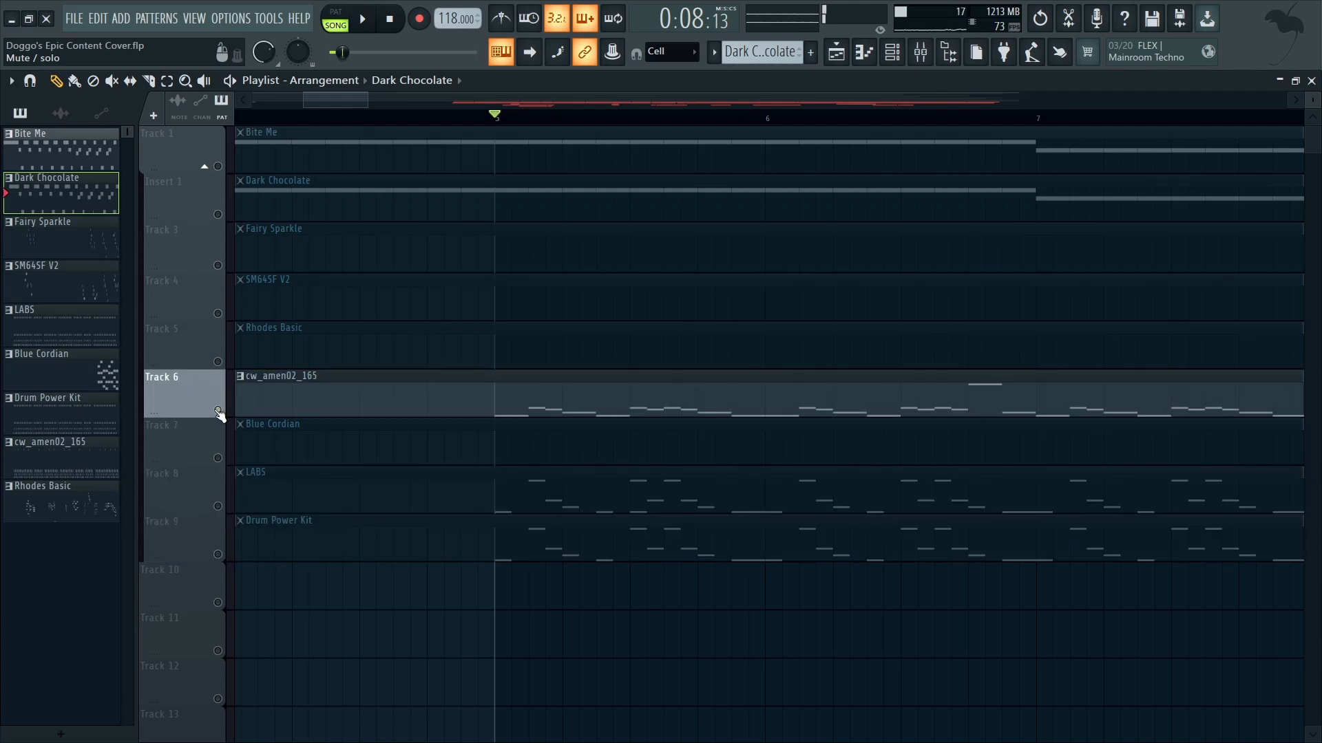
scroll(513, 447, down, 2)
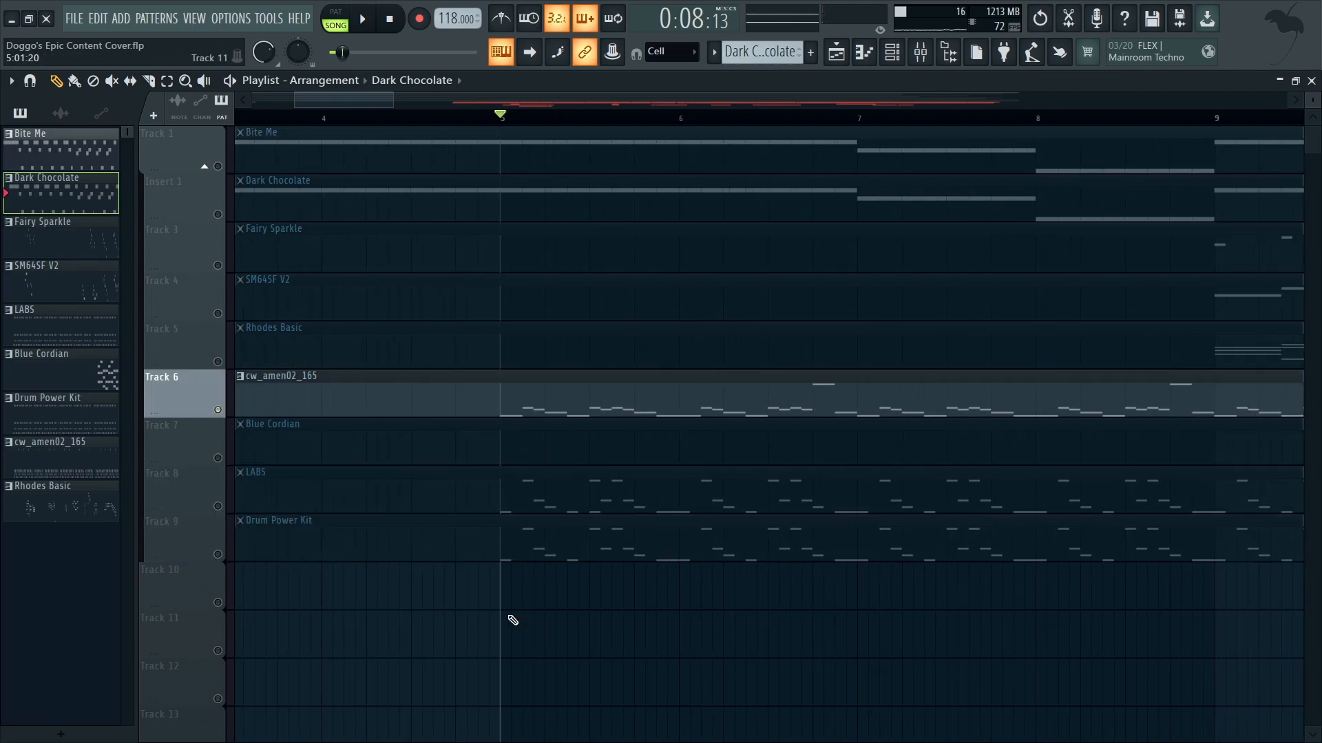
scroll(593, 441, up, 2)
key(space)
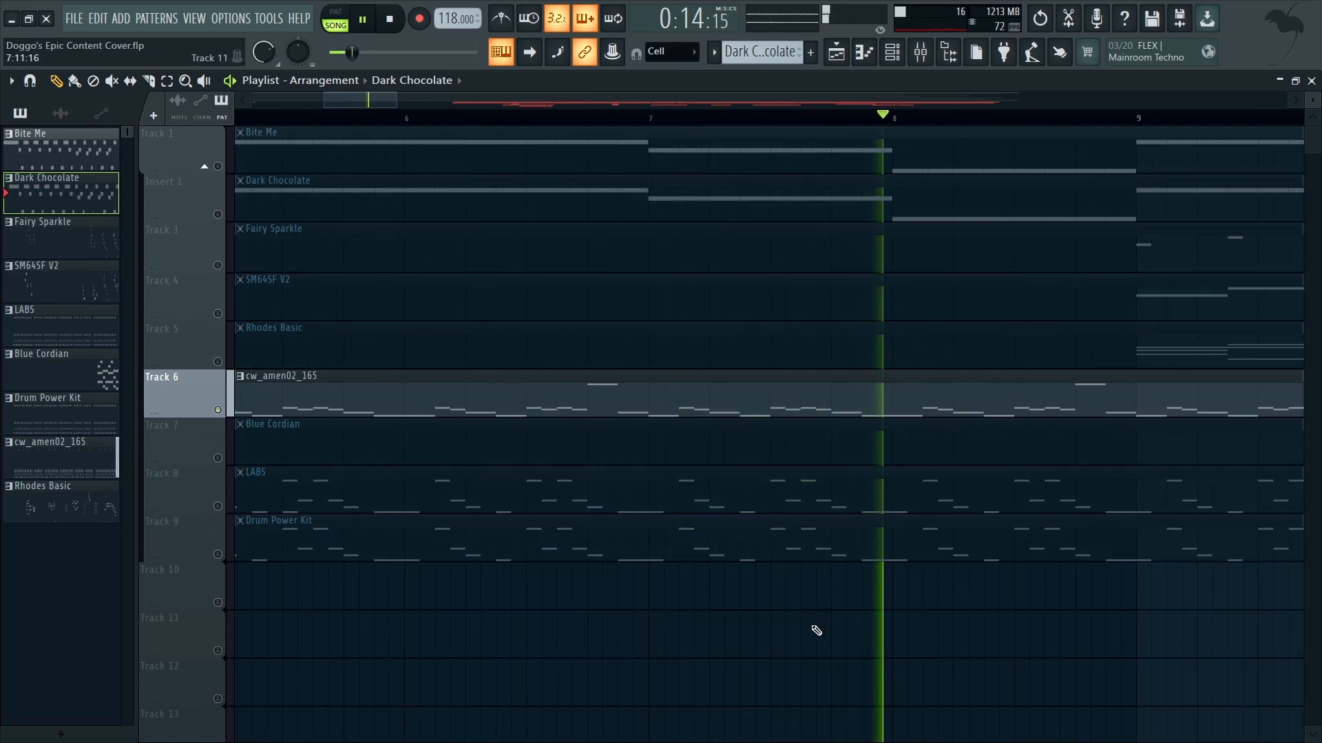
key(space)
Step: Activate LABS and Drum Power Kit alongside cw_amen02_165 and audition the three tracks together from bar 5
click(219, 508)
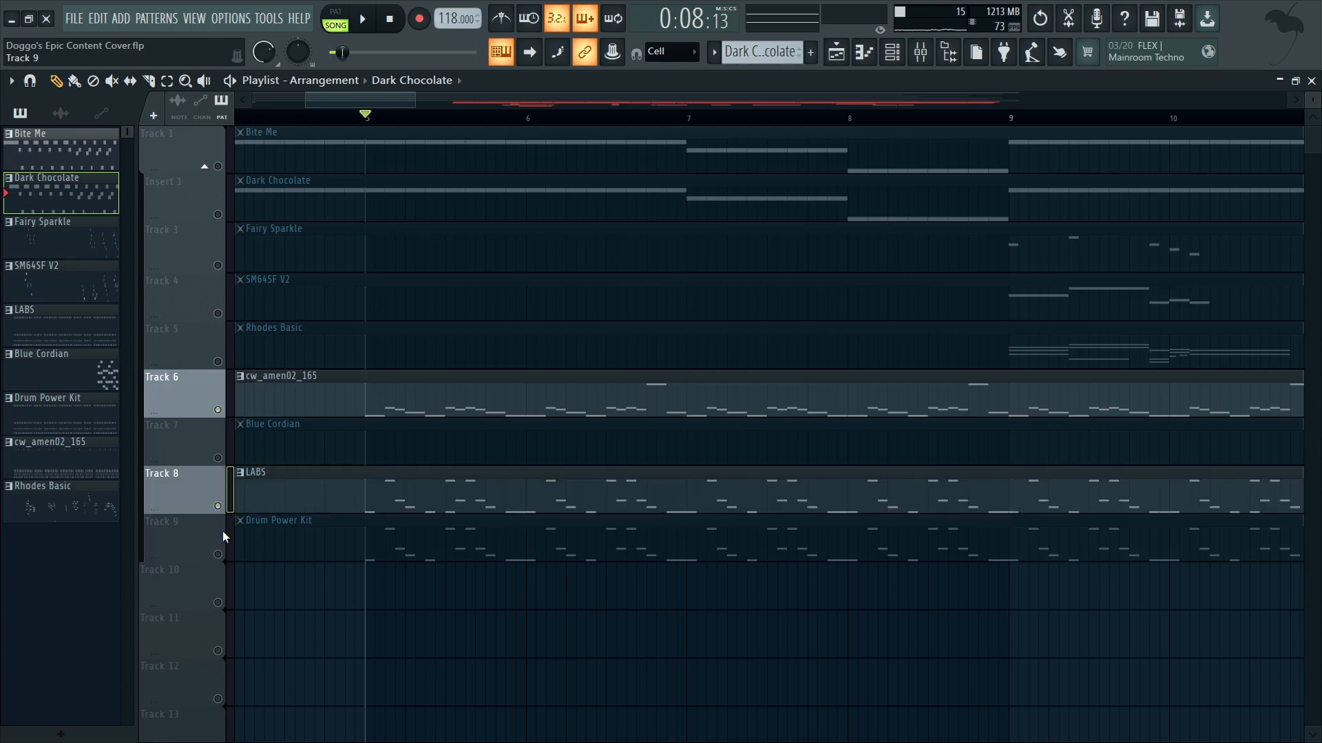
click(218, 554)
key(space)
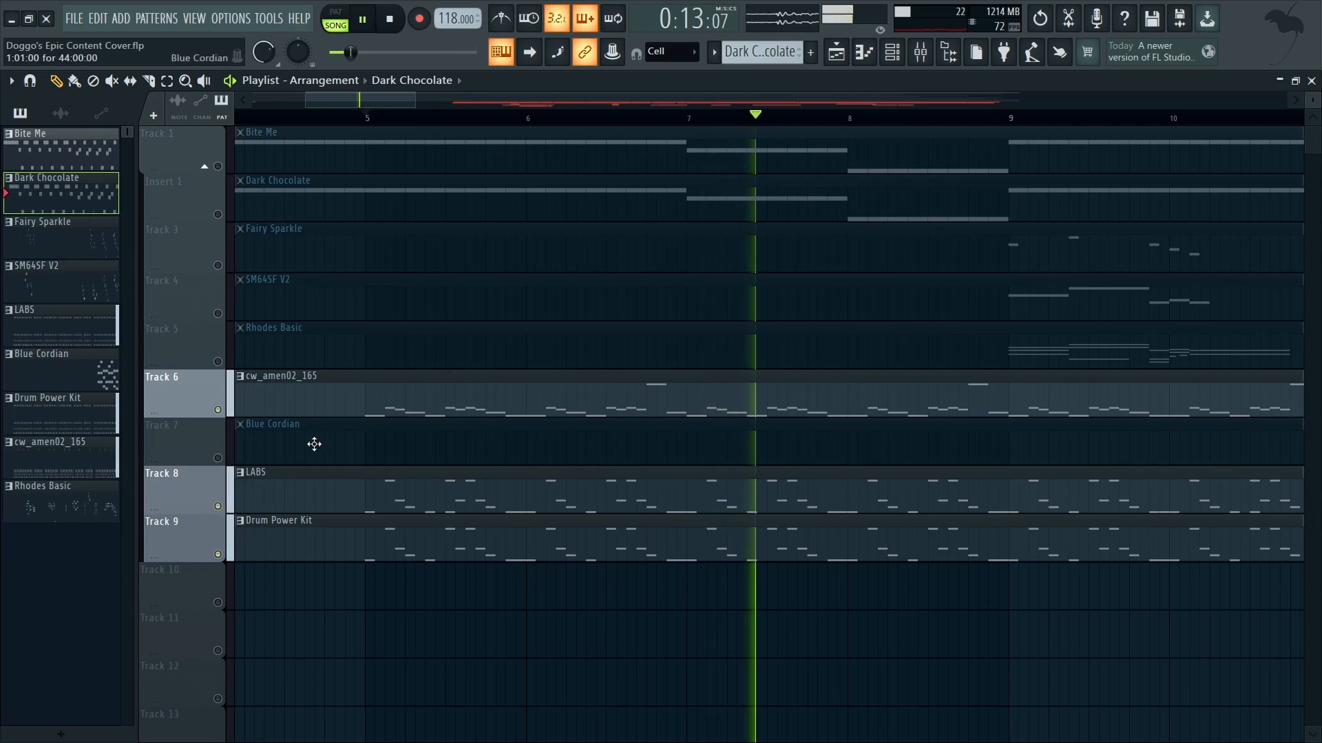
scroll(468, 467, down, 3)
scroll(468, 466, down, 5)
key(space)
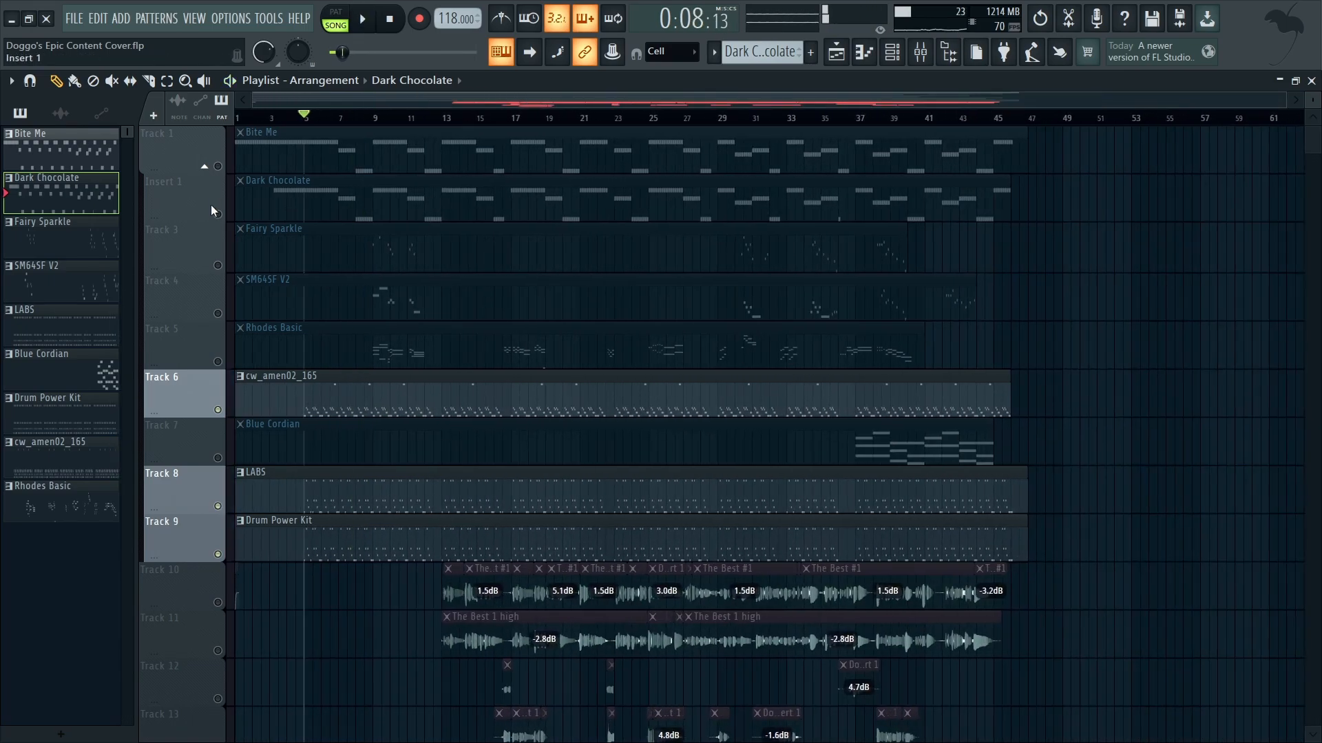
Step: Reactivate all tracks and play the full arrangement from bar 5
right_click(218, 214)
key(space)
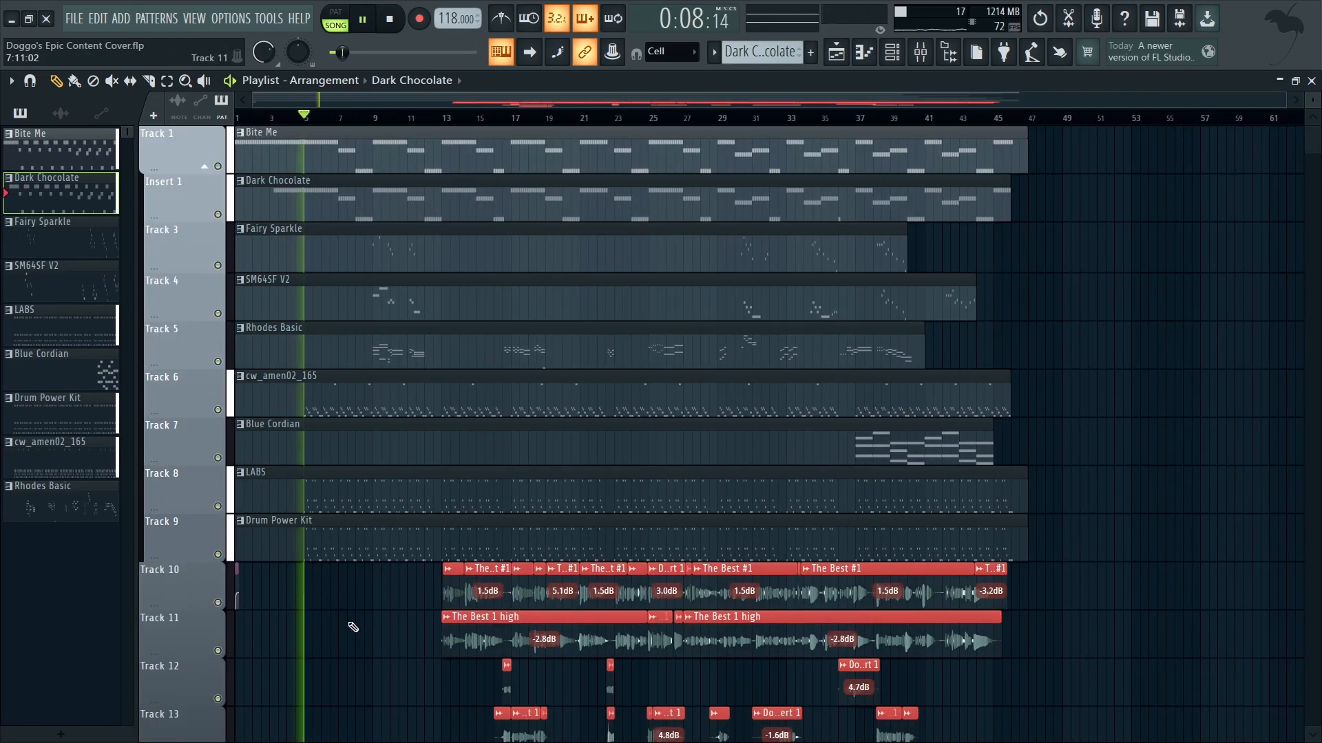
scroll(386, 606, up, 5)
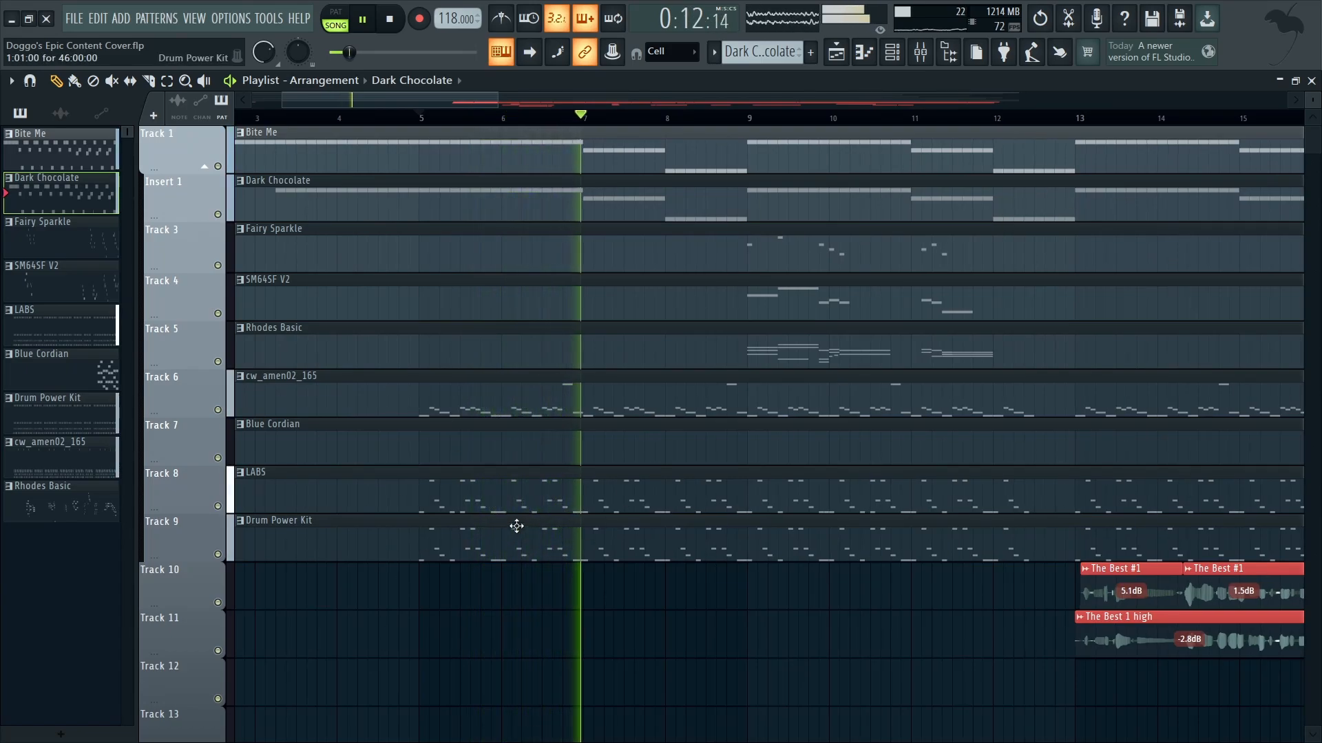
scroll(645, 628, right, 4)
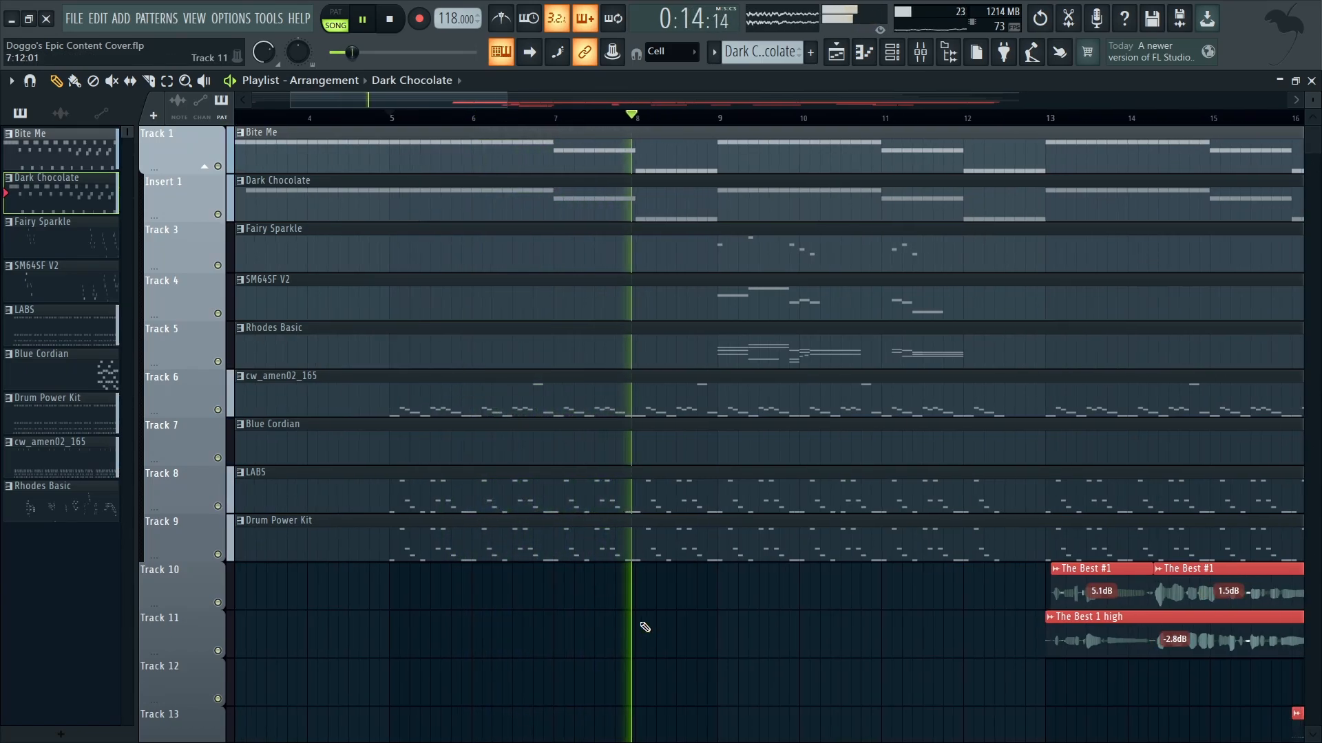
key(space)
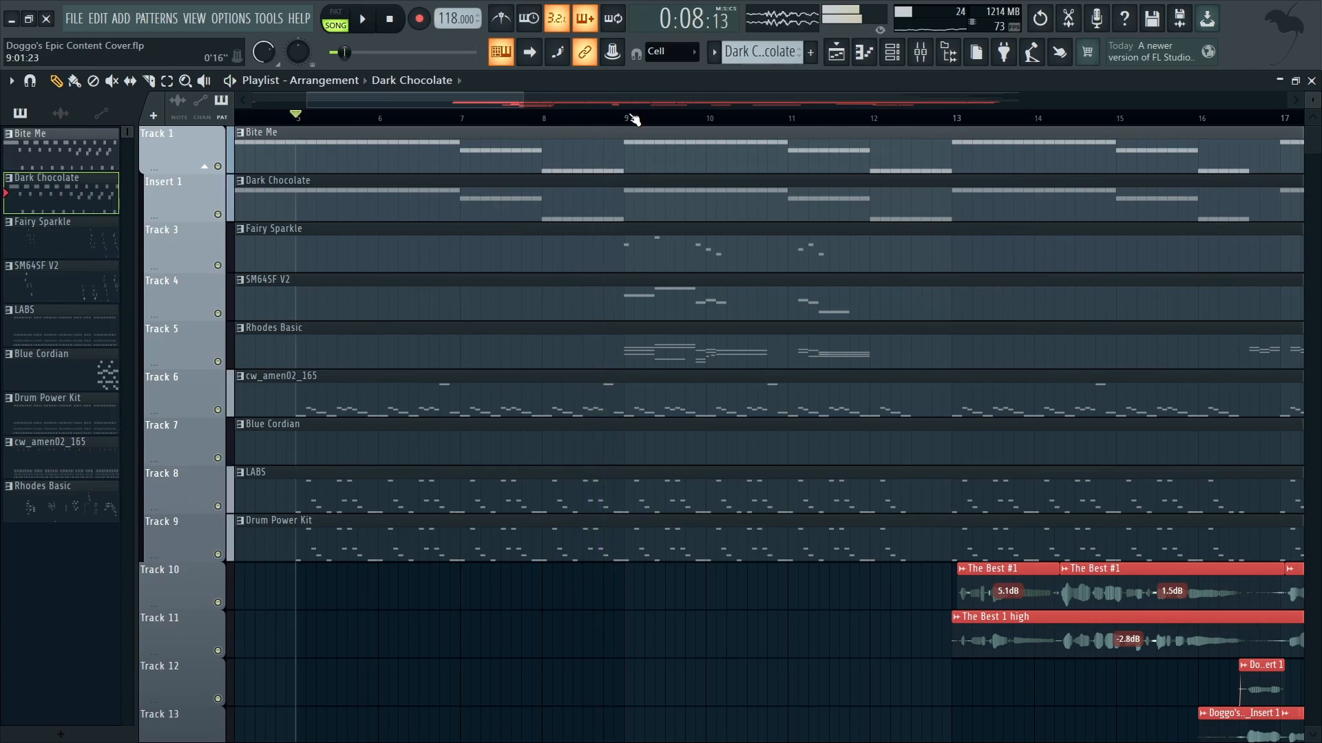
Step: Solo Fairy Sparkle with the playback position at bar 9, and activate SM64SF V2 and Rhodes Basic alongside it
right_click(218, 265)
scroll(771, 413, up, 6)
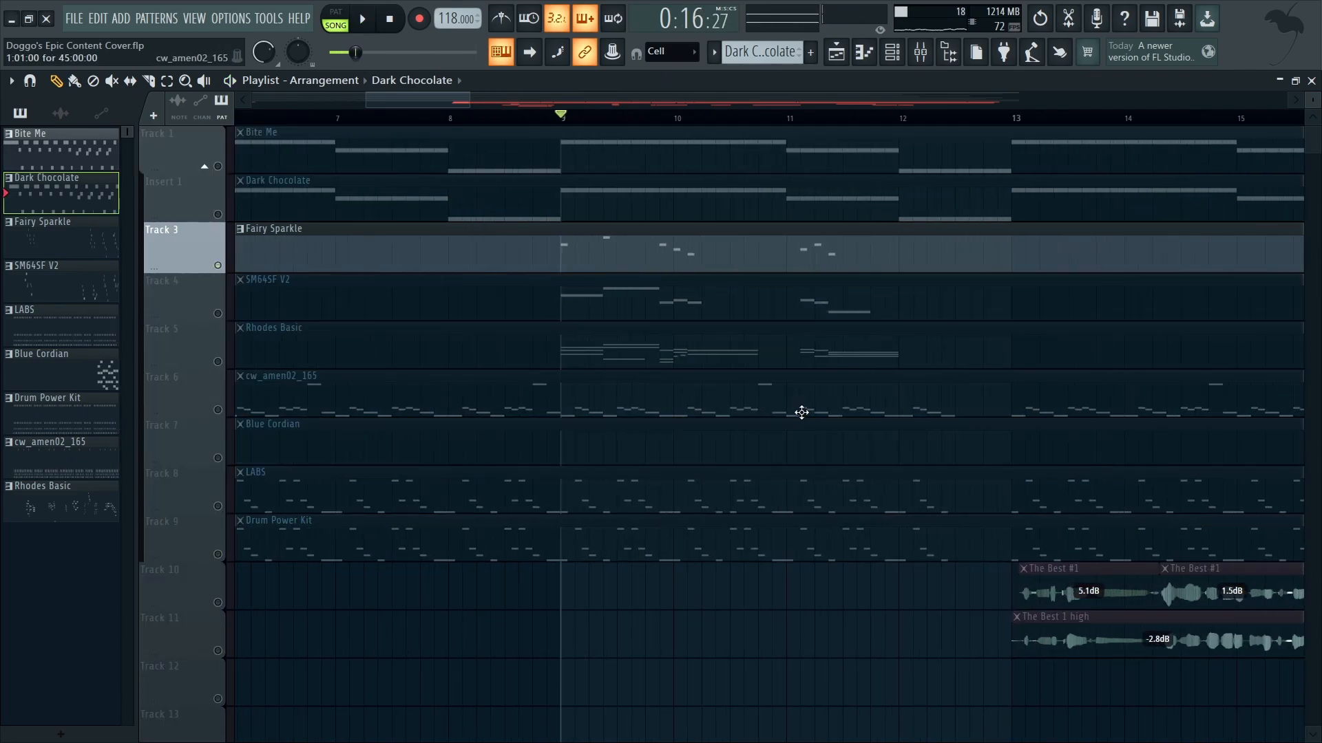
drag(211, 312, 210, 311)
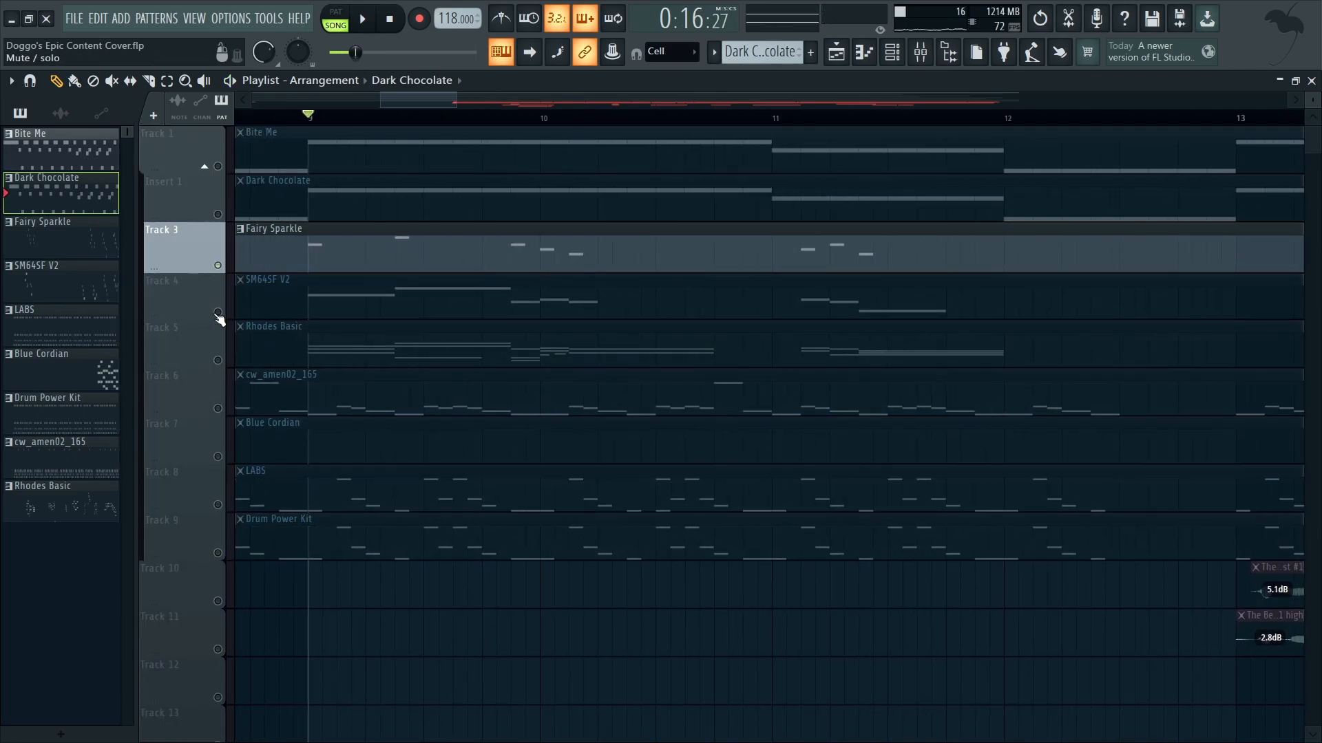
click(217, 313)
click(217, 360)
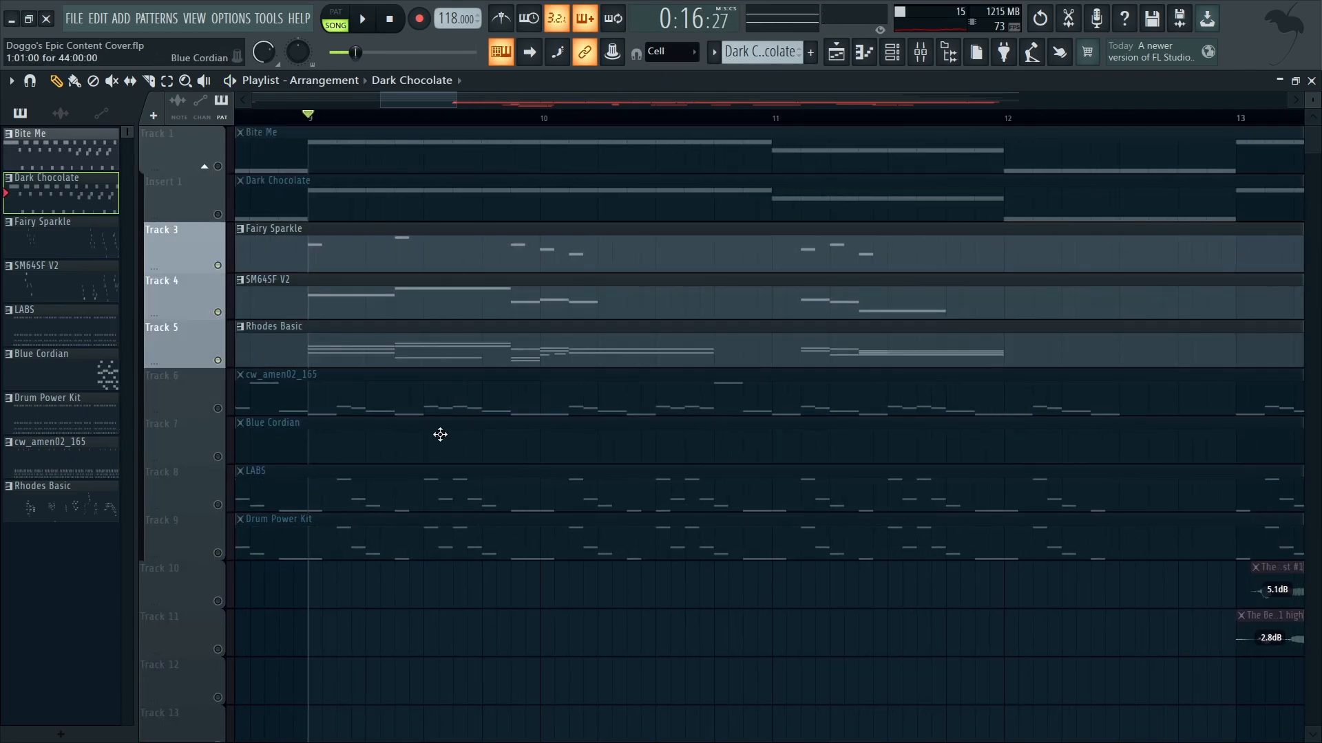
Step: Solo Fairy Sparkle, Rhodes Basic and SM64SF V2 one after another to show their separate patterns
right_click(219, 266)
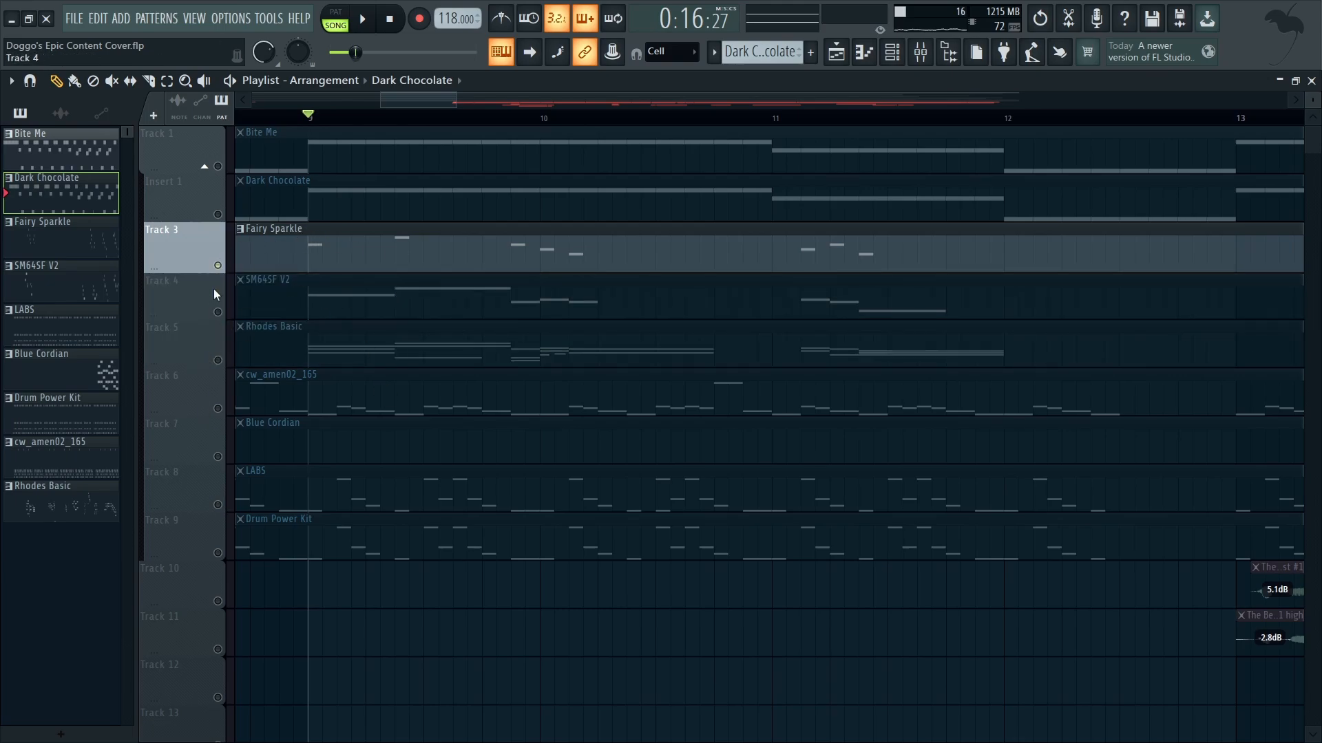
right_click(218, 359)
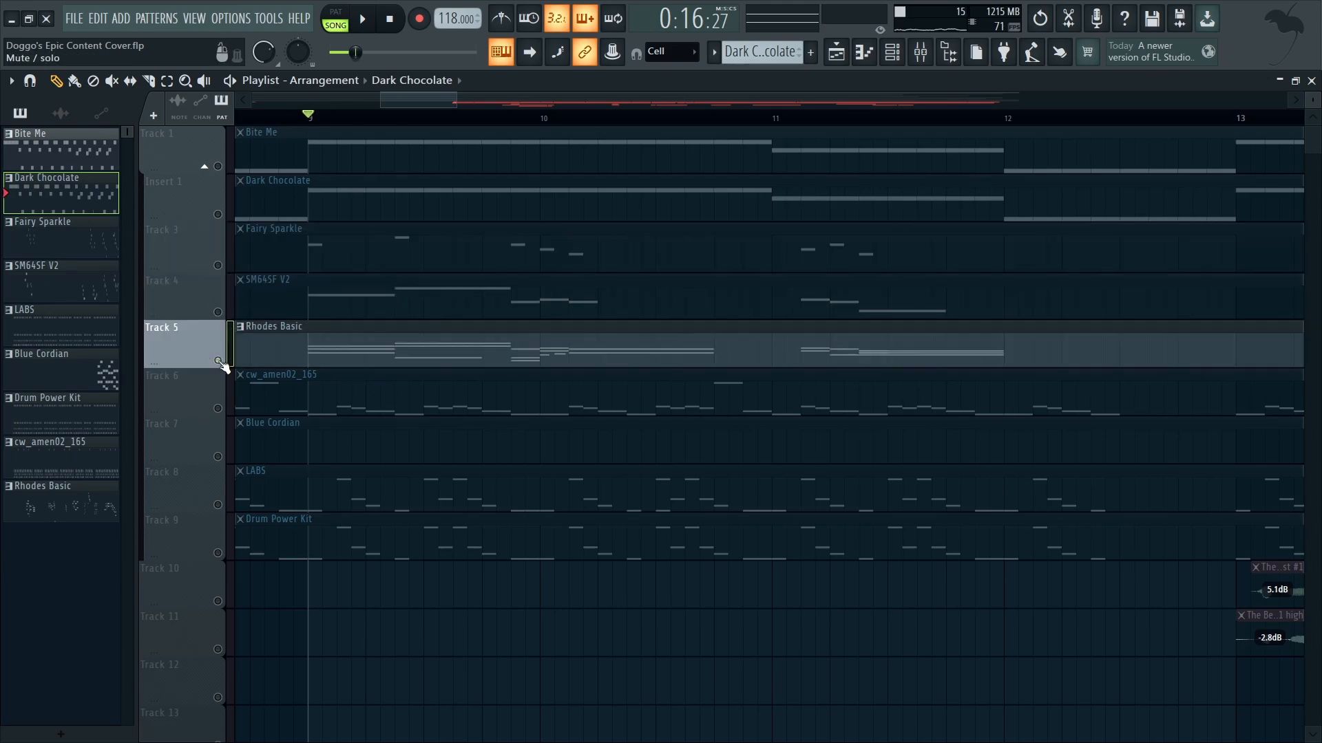
right_click(218, 313)
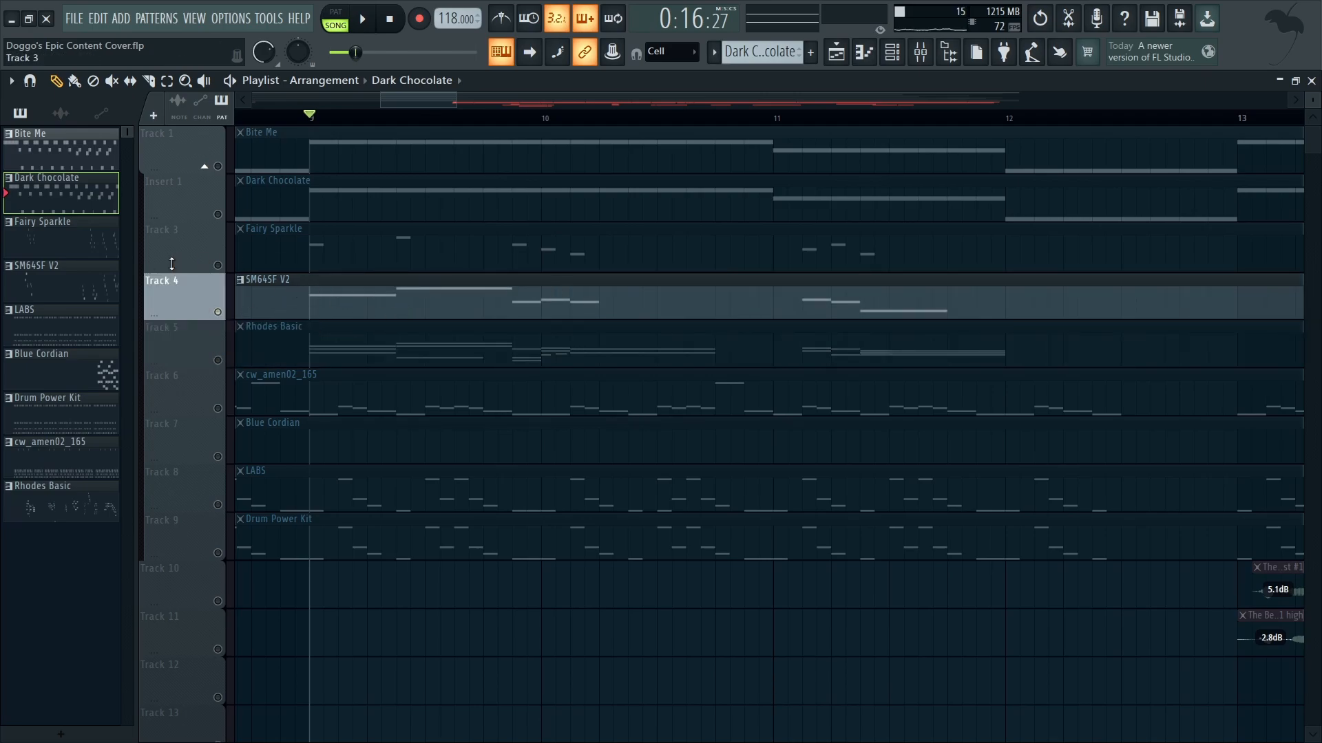
Step: Solo the Fairy Sparkle track and listen to its melody from bar 9
right_click(218, 265)
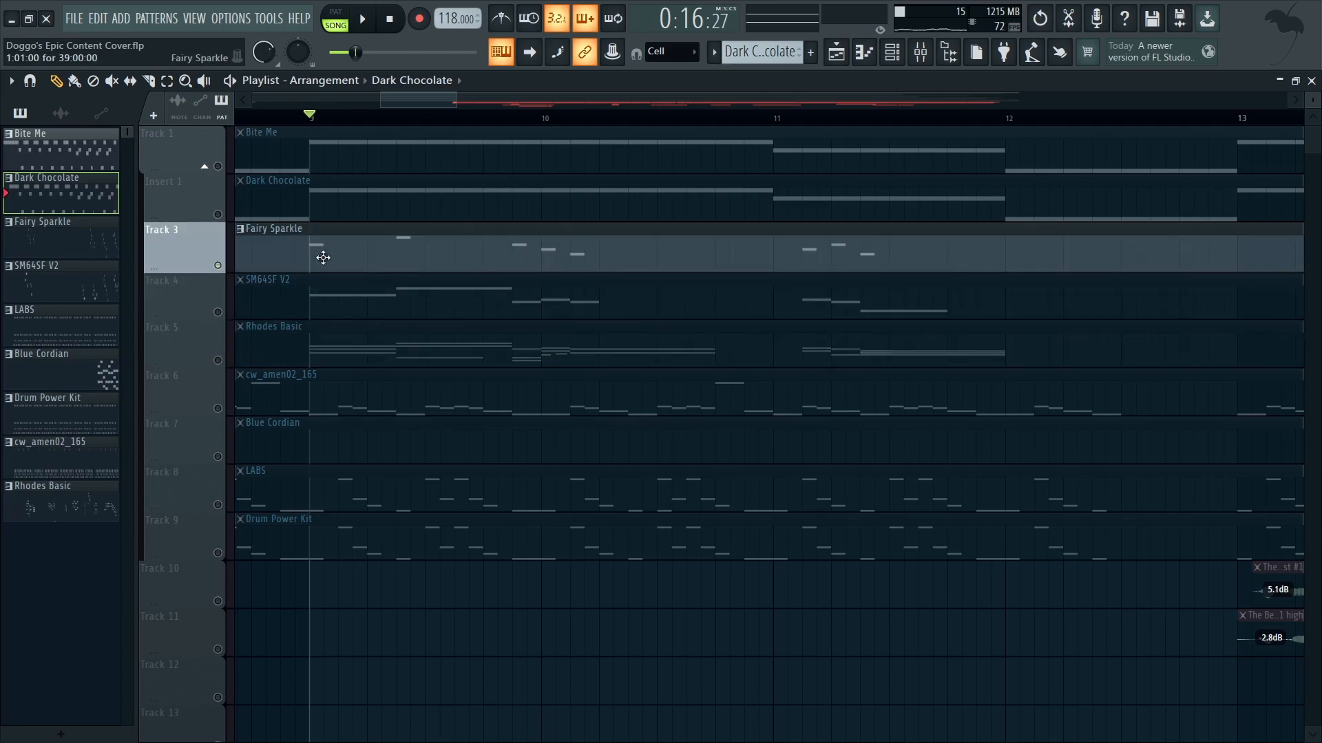
scroll(323, 257, up, 2)
key(space)
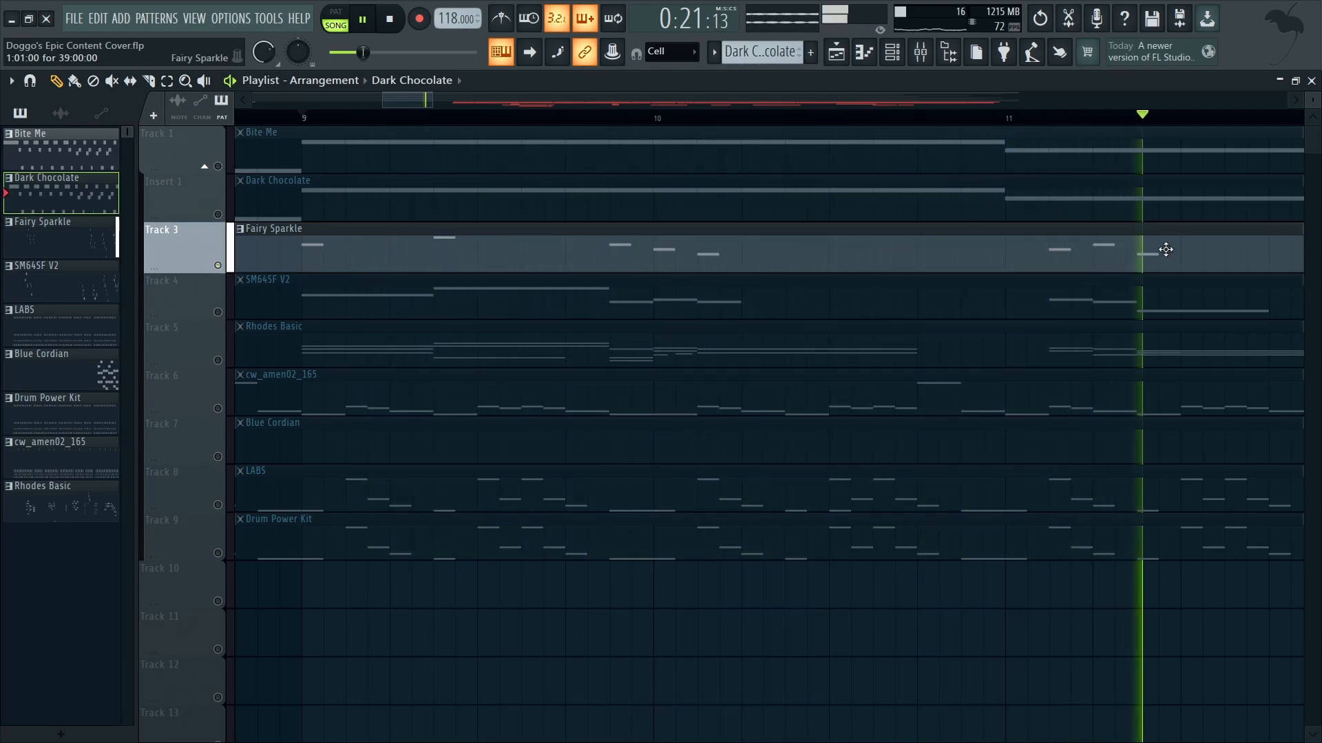
key(space)
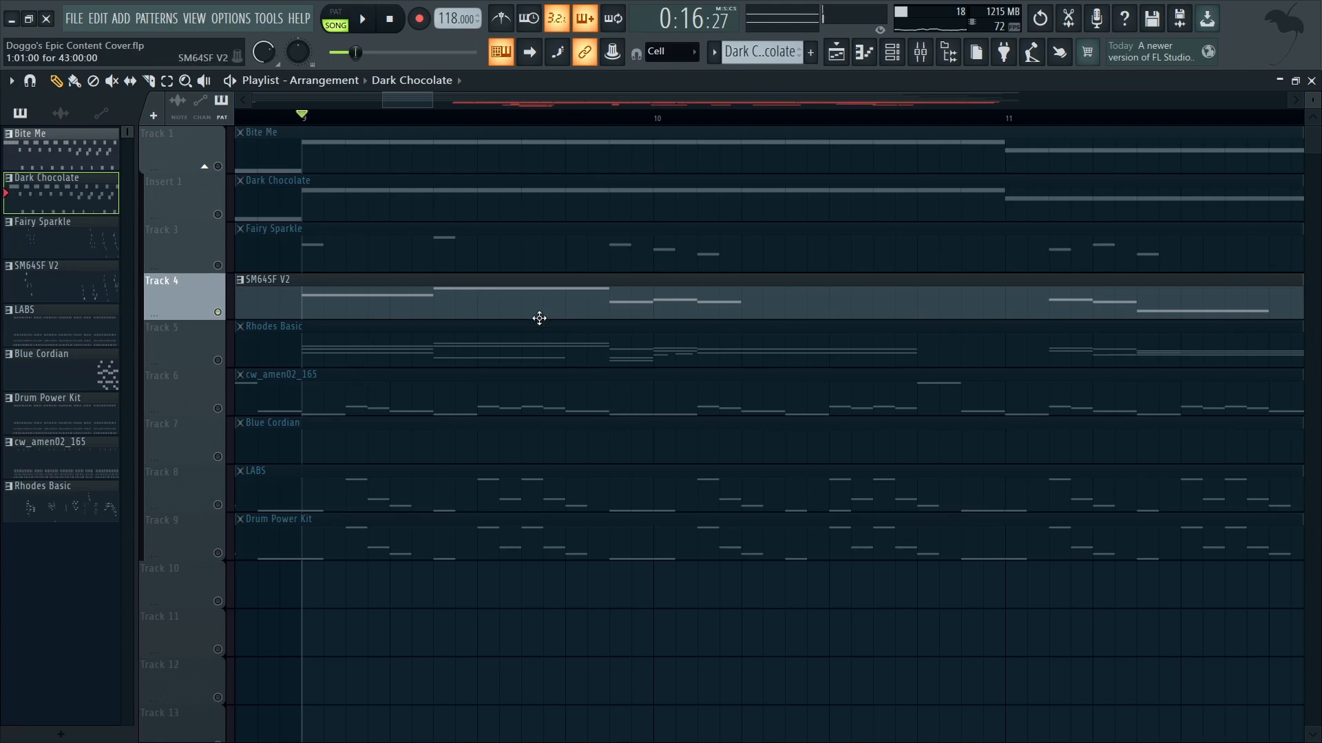
Step: Audition SM64SF V2 soloed from bar 9, and again together with Fairy Sparkle
key(ctrl+s)
key(space)
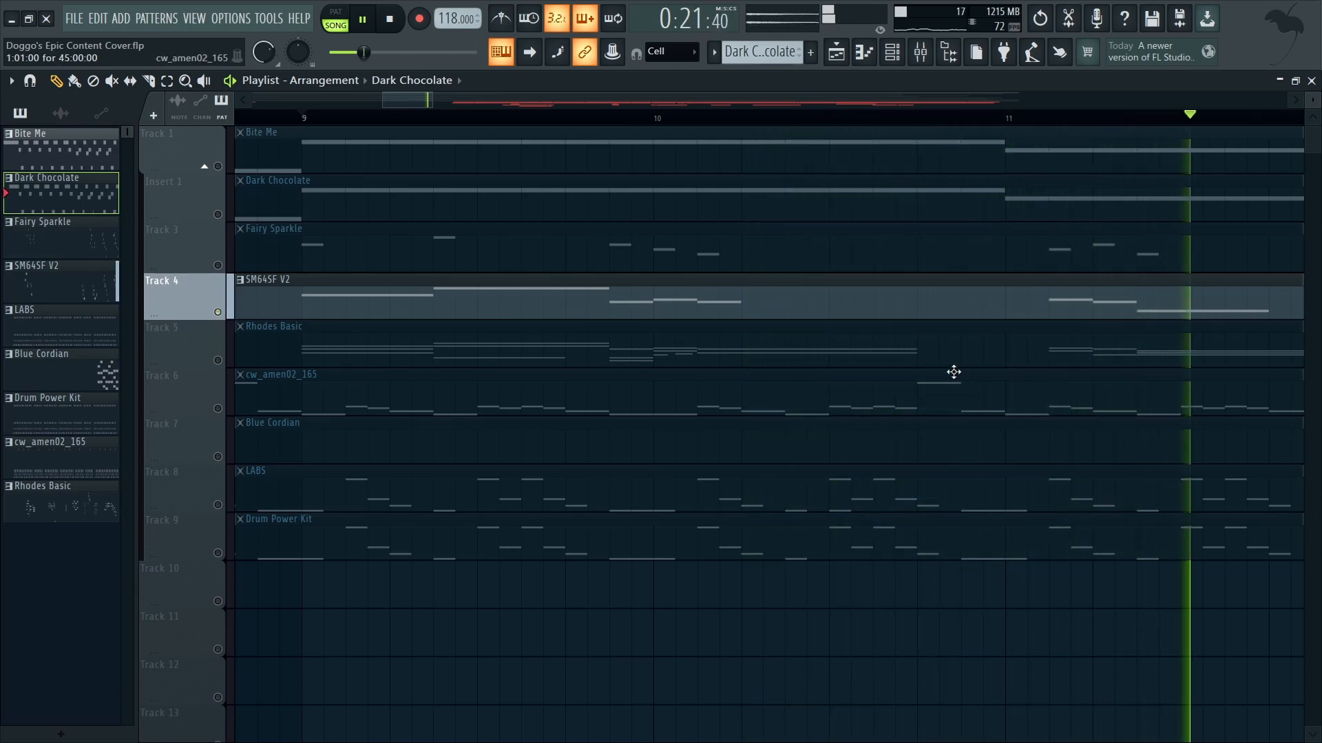
key(space)
click(218, 266)
key(space)
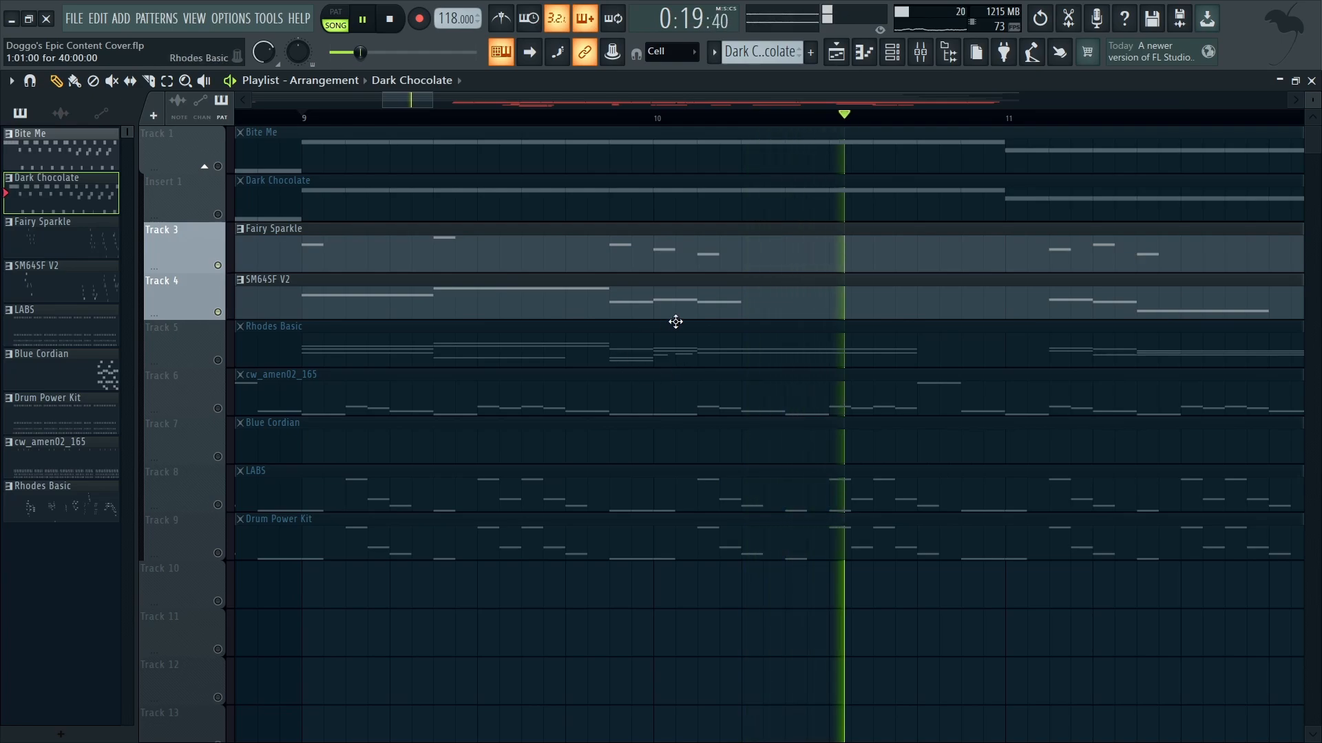
key(space)
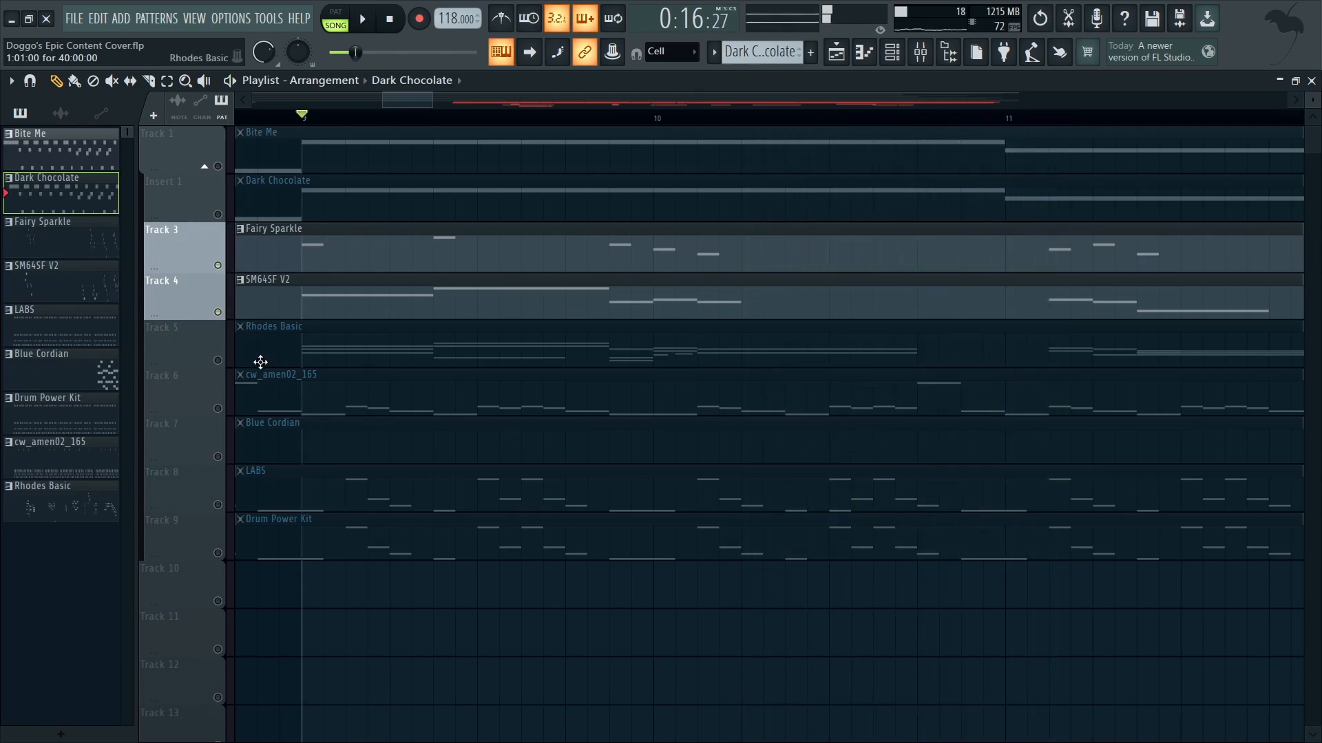
Step: Solo the Rhodes Basic track and listen to its chords from bar 9
right_click(221, 359)
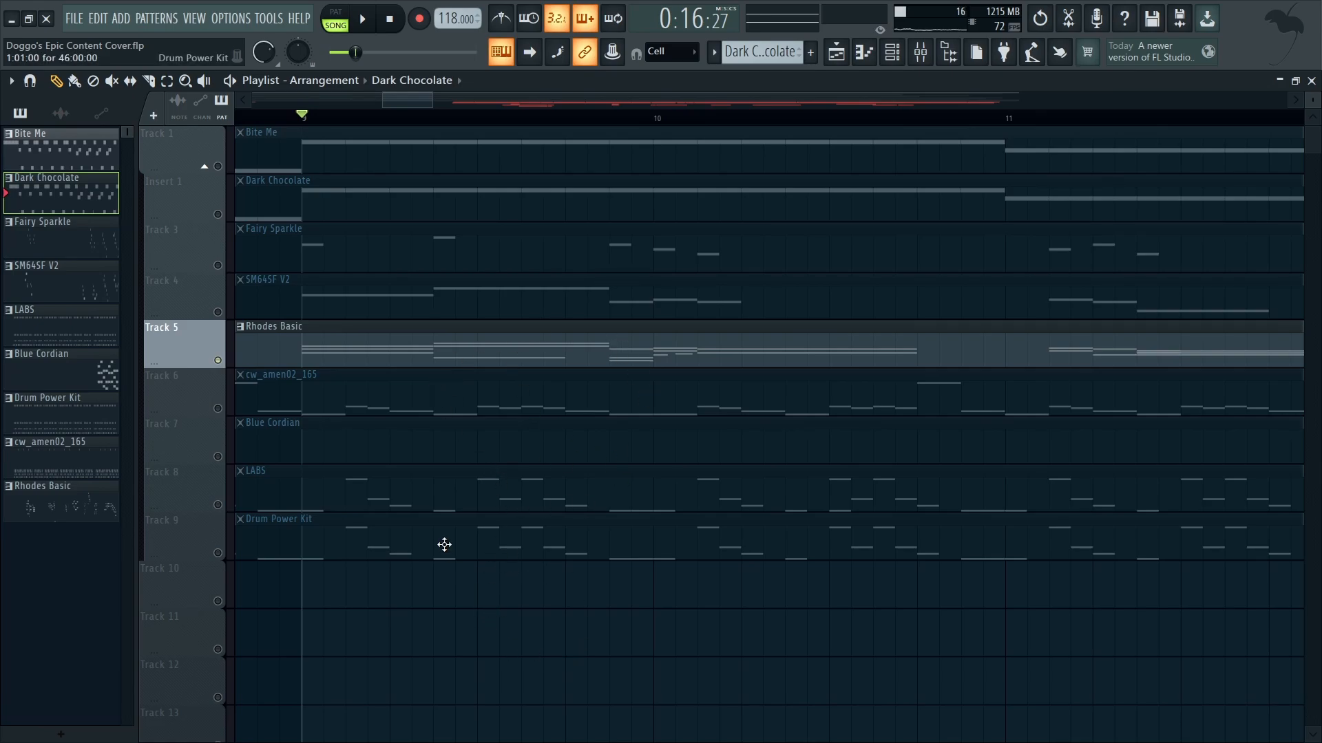
key(space)
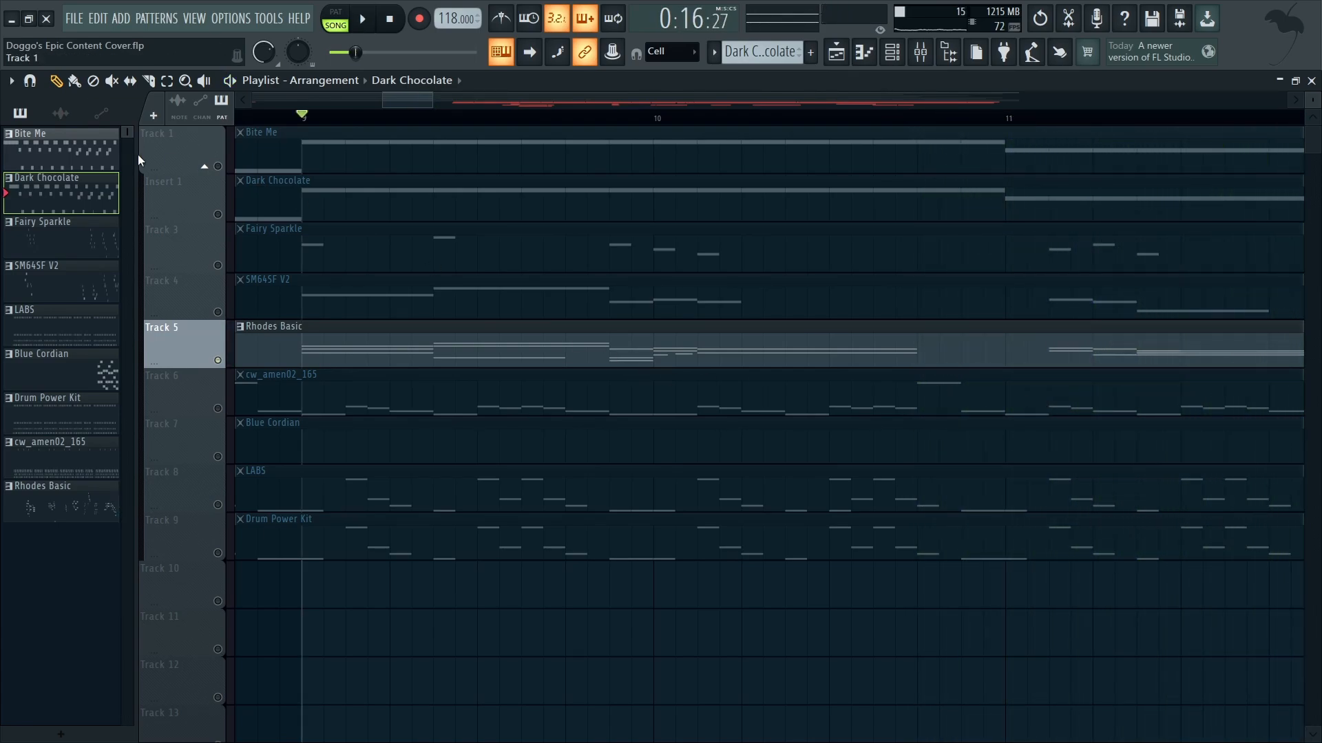
scroll(252, 253, down, 4)
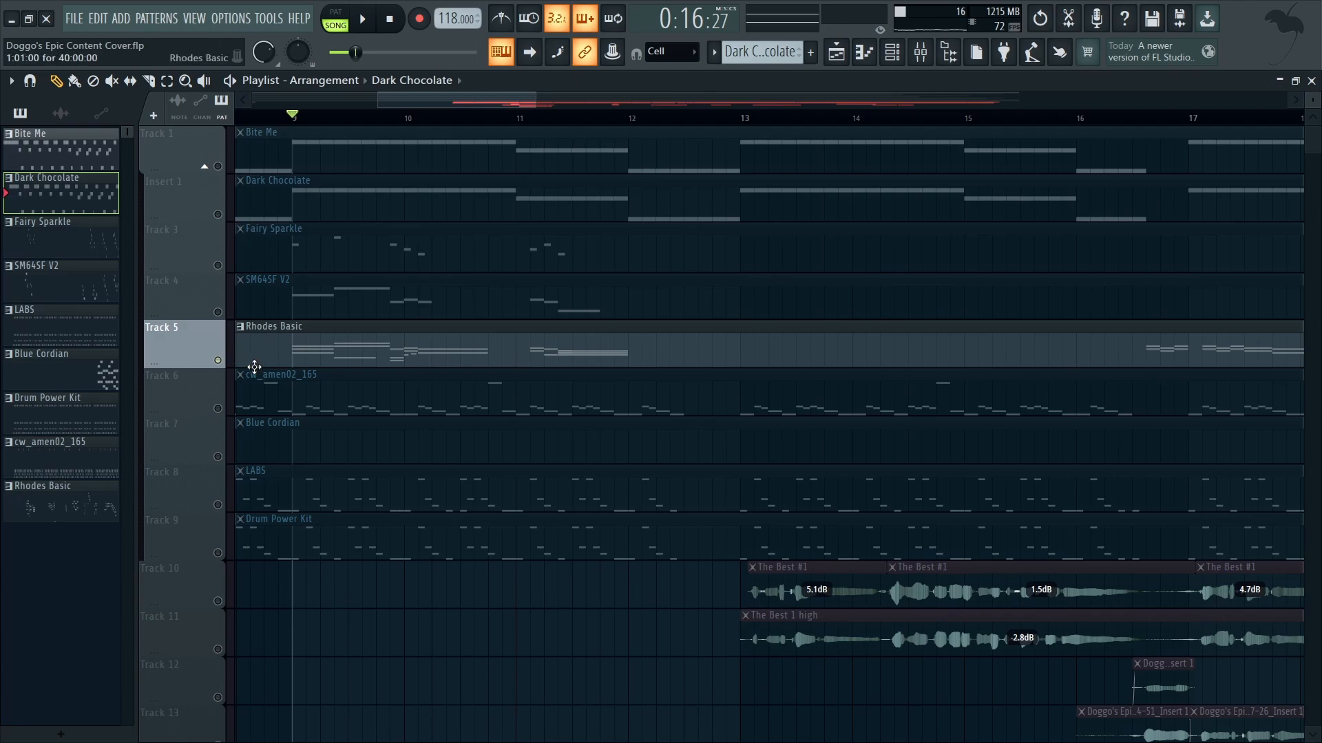
Step: Reactivate all tracks except audio tracks 10 to 14, and play the instrumental from bar 13
right_click(219, 361)
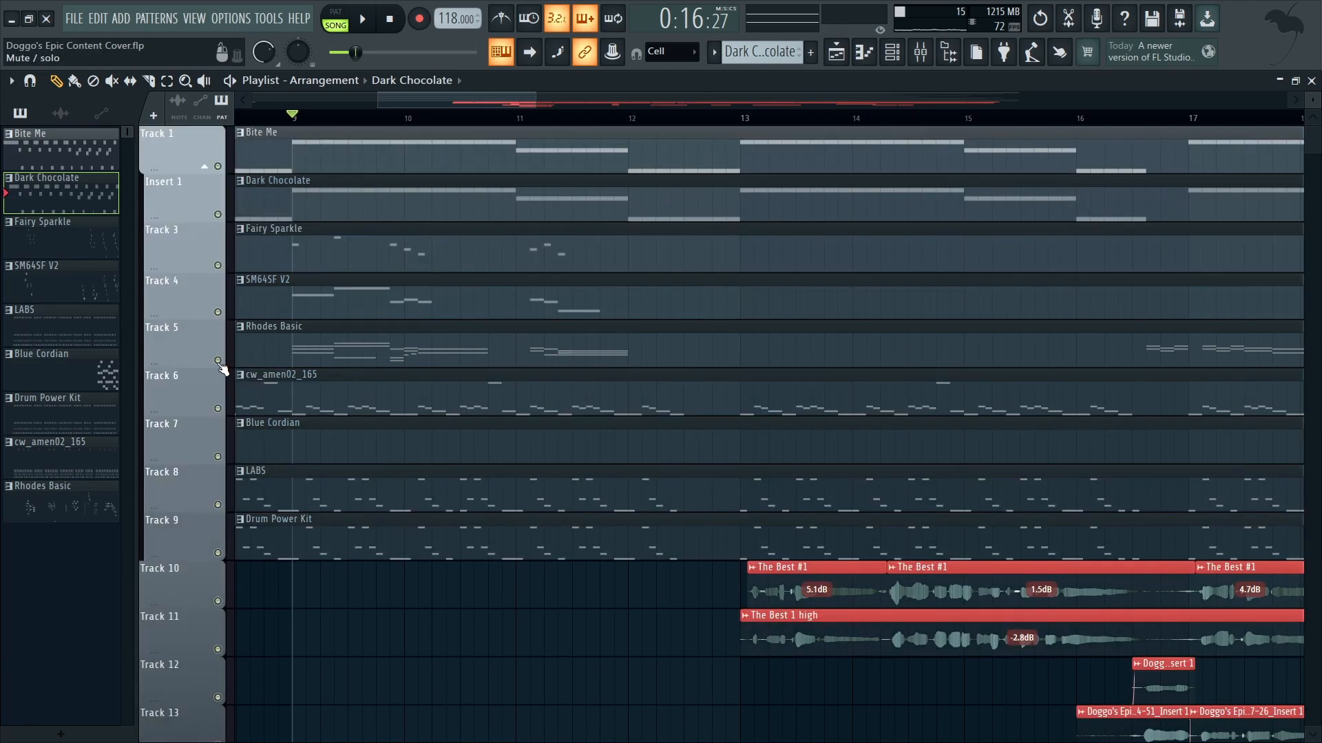
click(218, 602)
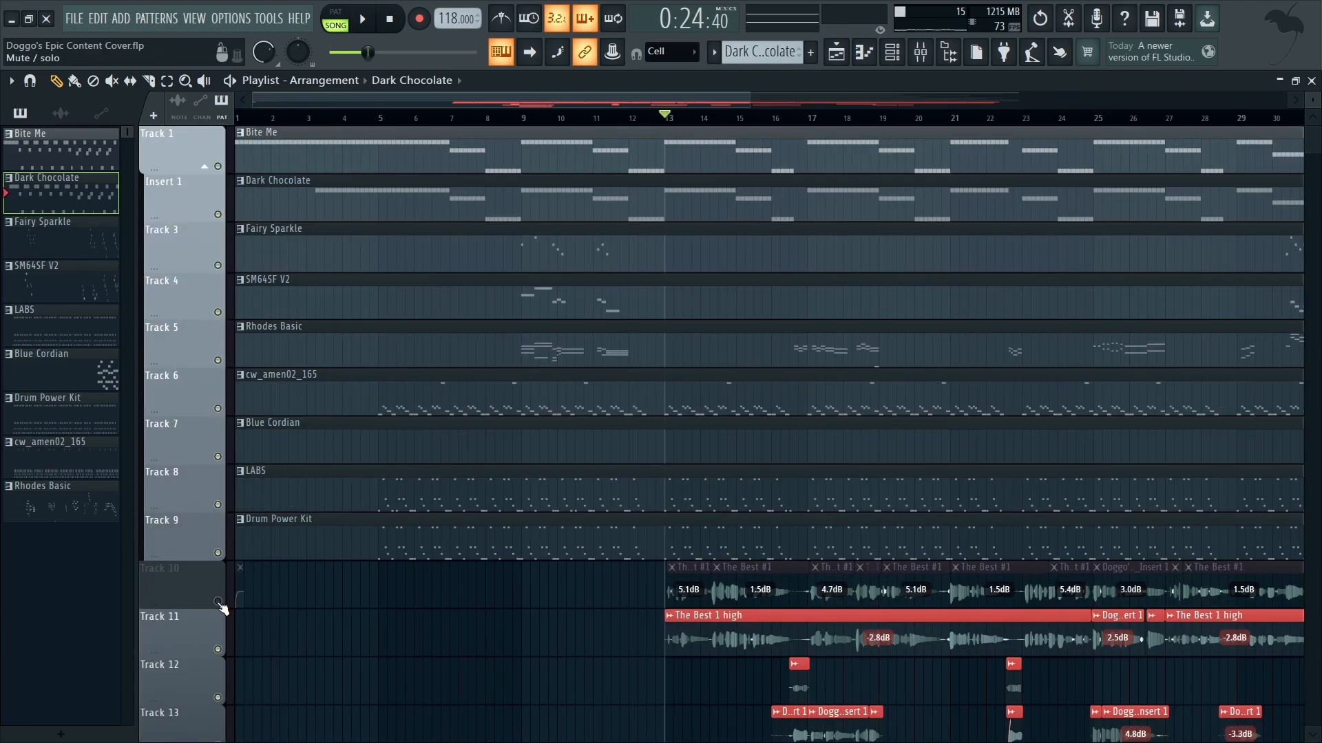
scroll(223, 603, down, 2)
click(219, 553)
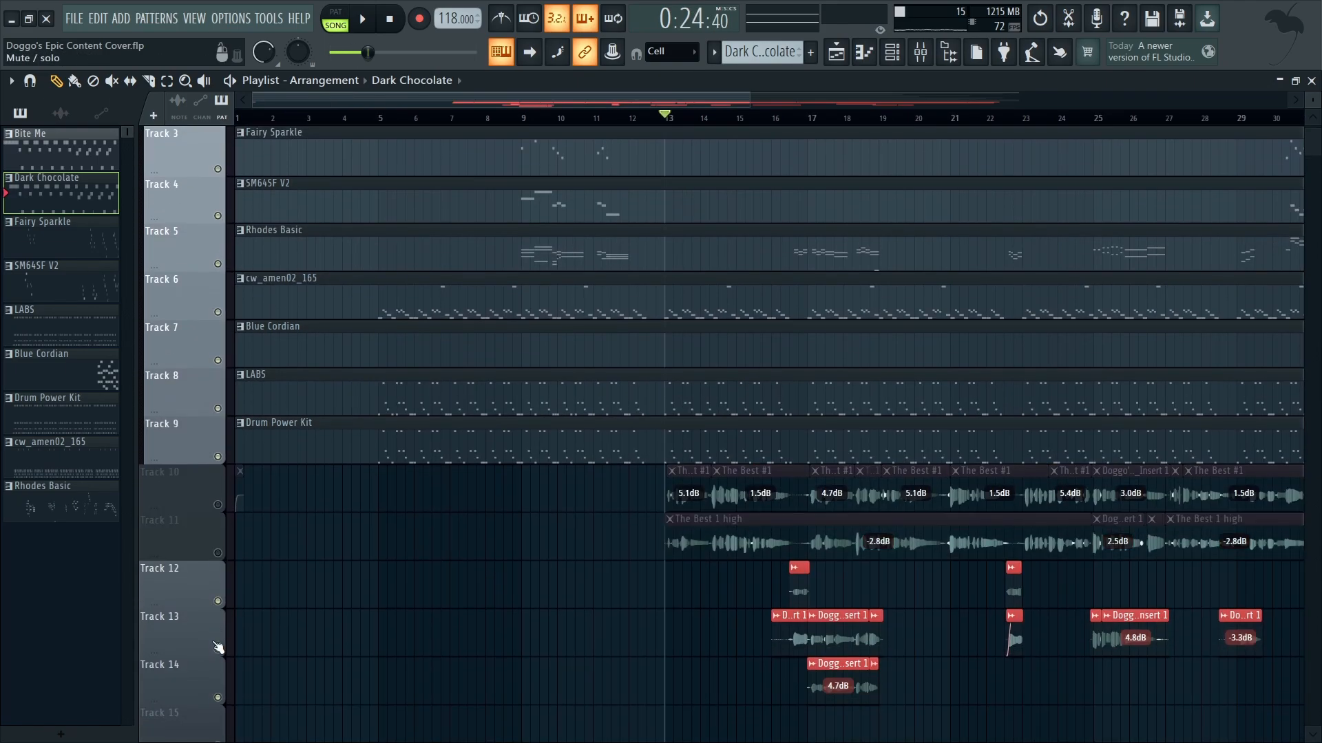
click(218, 650)
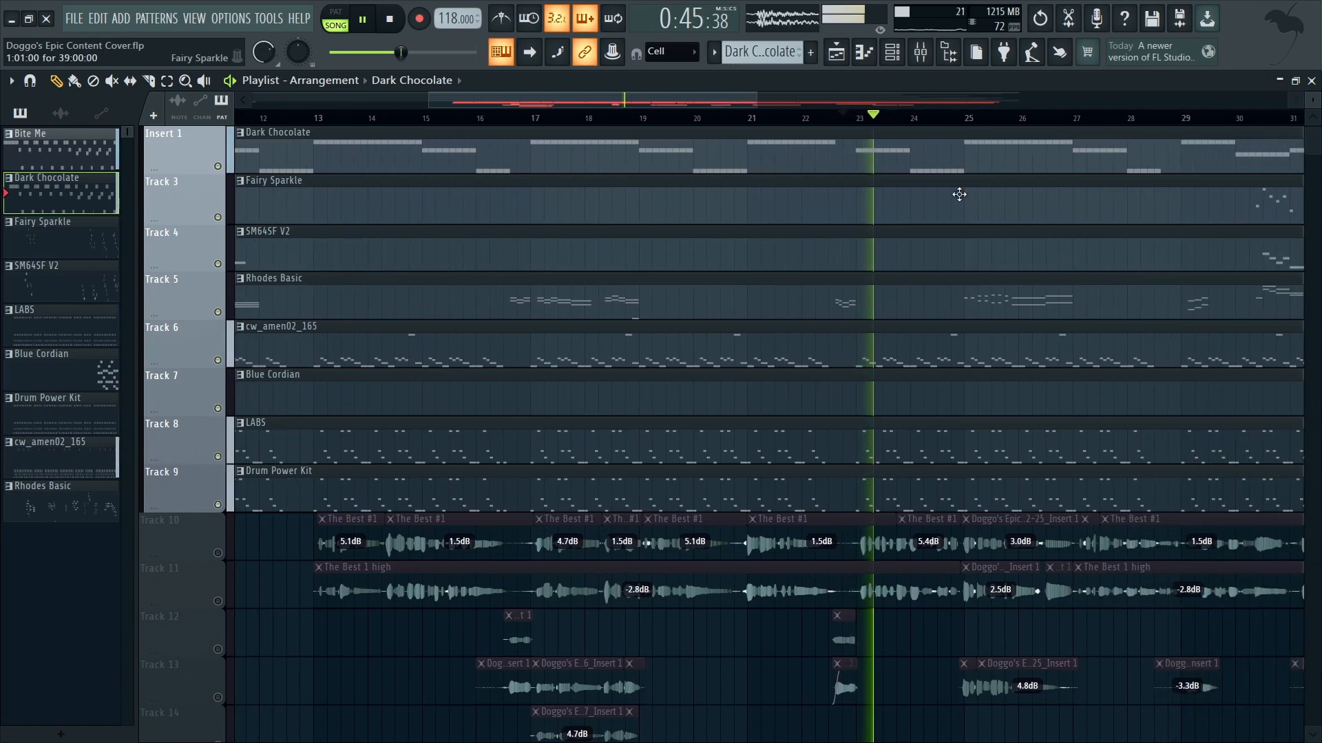
Step: Jump playback to bar 25 and listen to the instrumental section with the Rhodes Basic chords
click(968, 117)
scroll(983, 355, up, 3)
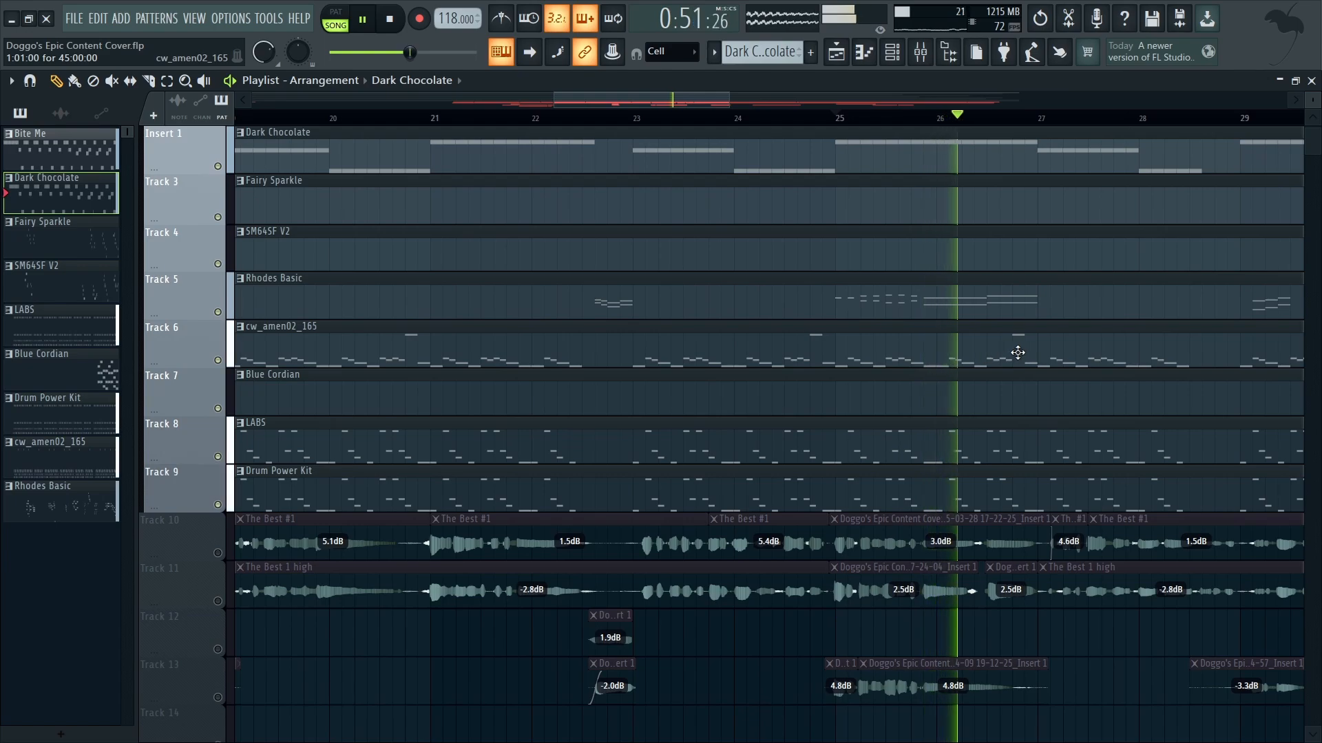
key(space)
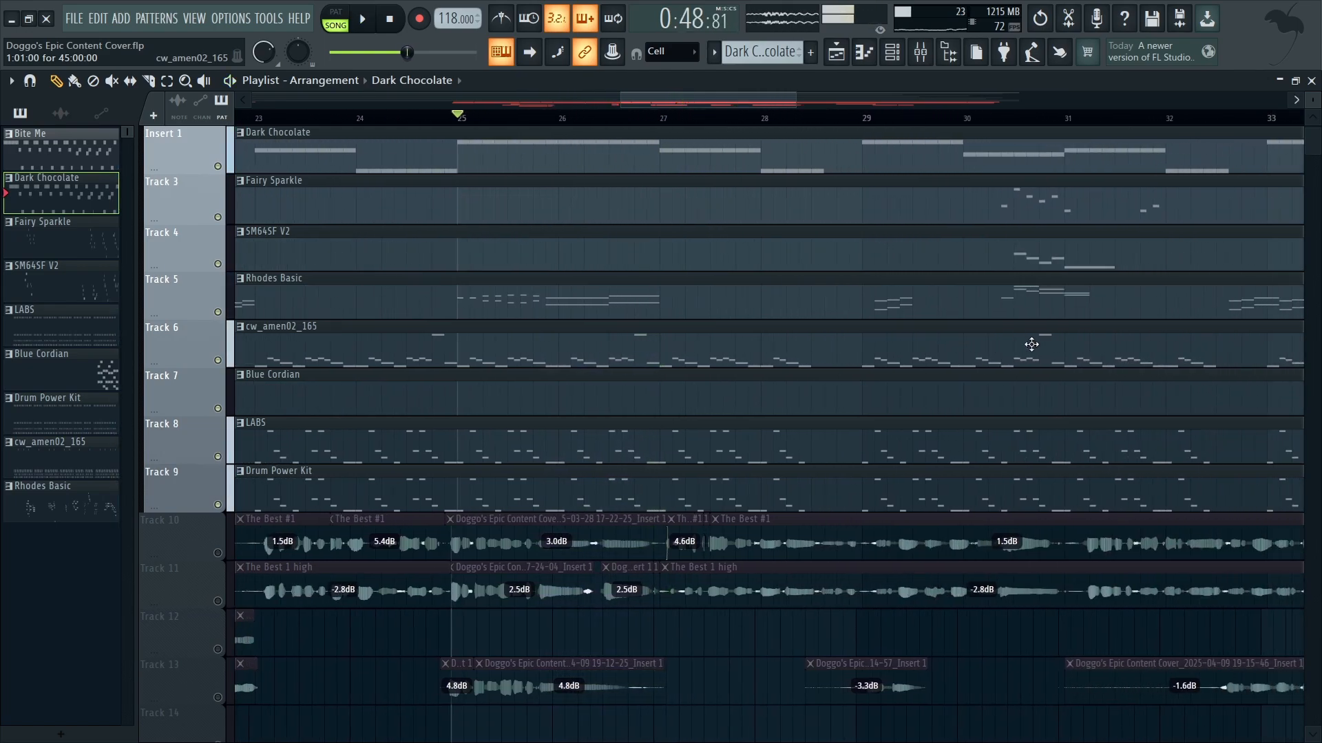
Step: Solo the Blue Cordian track and listen to its chords from bar 37
scroll(1080, 349, down, 4)
scroll(1049, 537, down, 2)
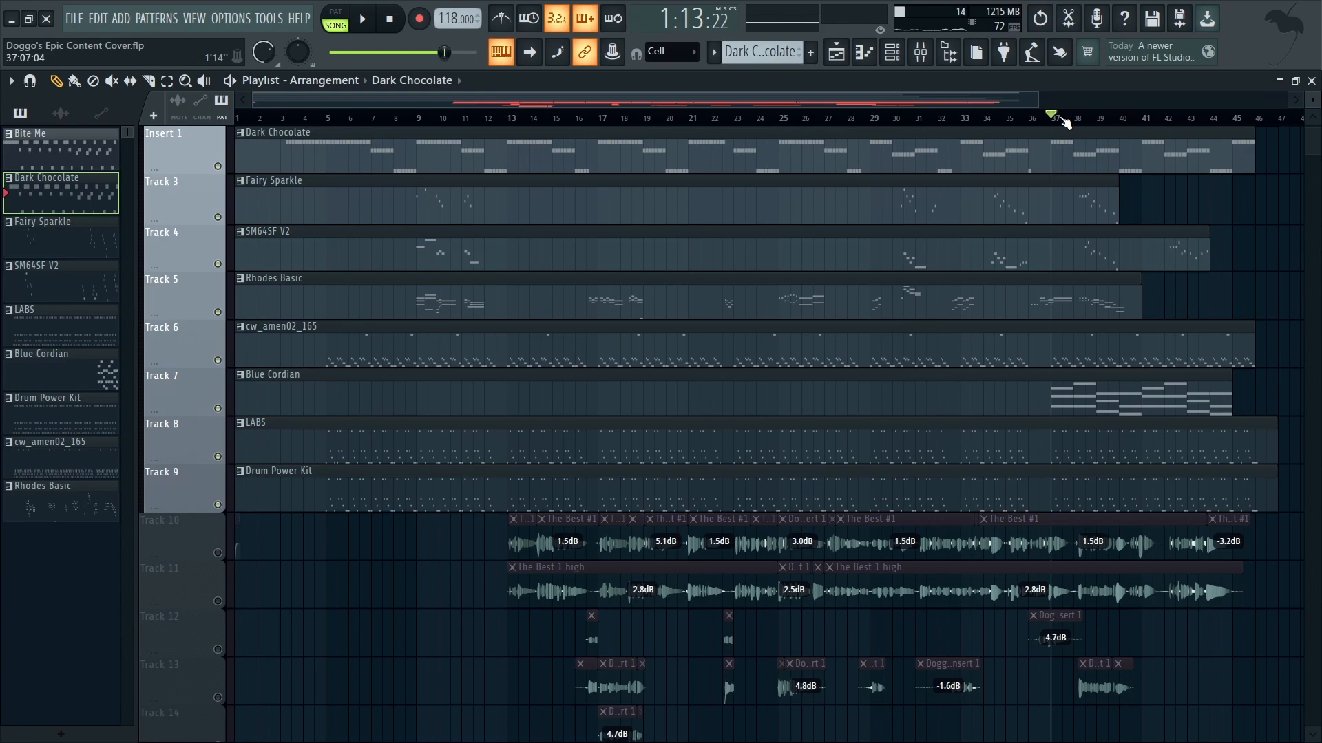
scroll(1176, 434, up, 4)
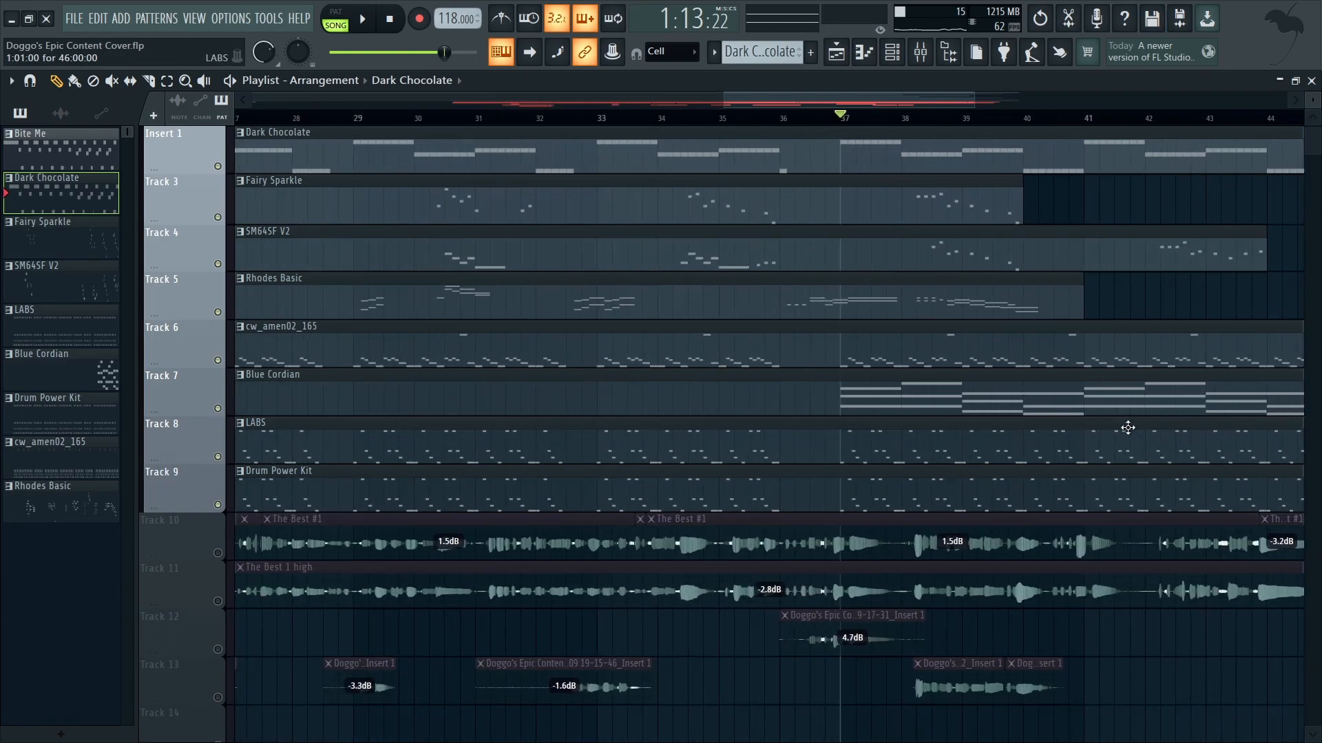
right_click(218, 408)
scroll(984, 446, up, 2)
scroll(971, 449, up, 1)
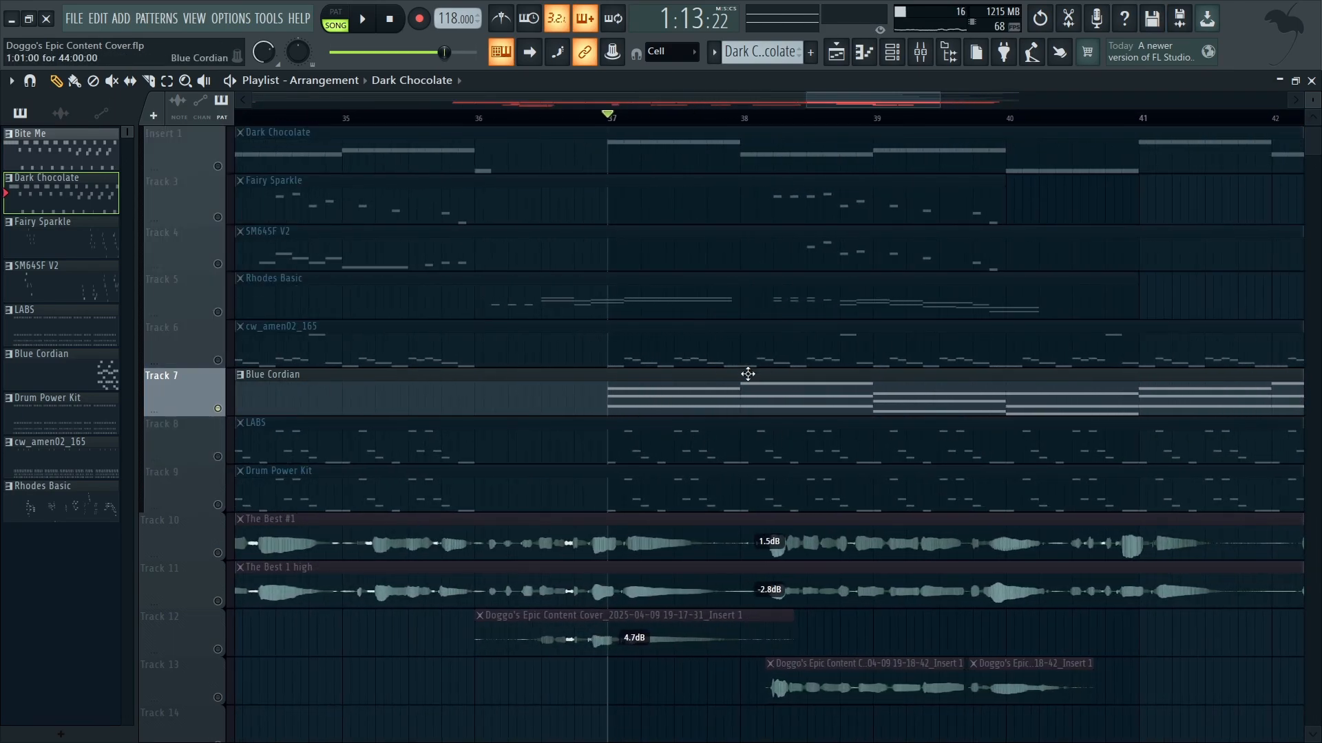
key(space)
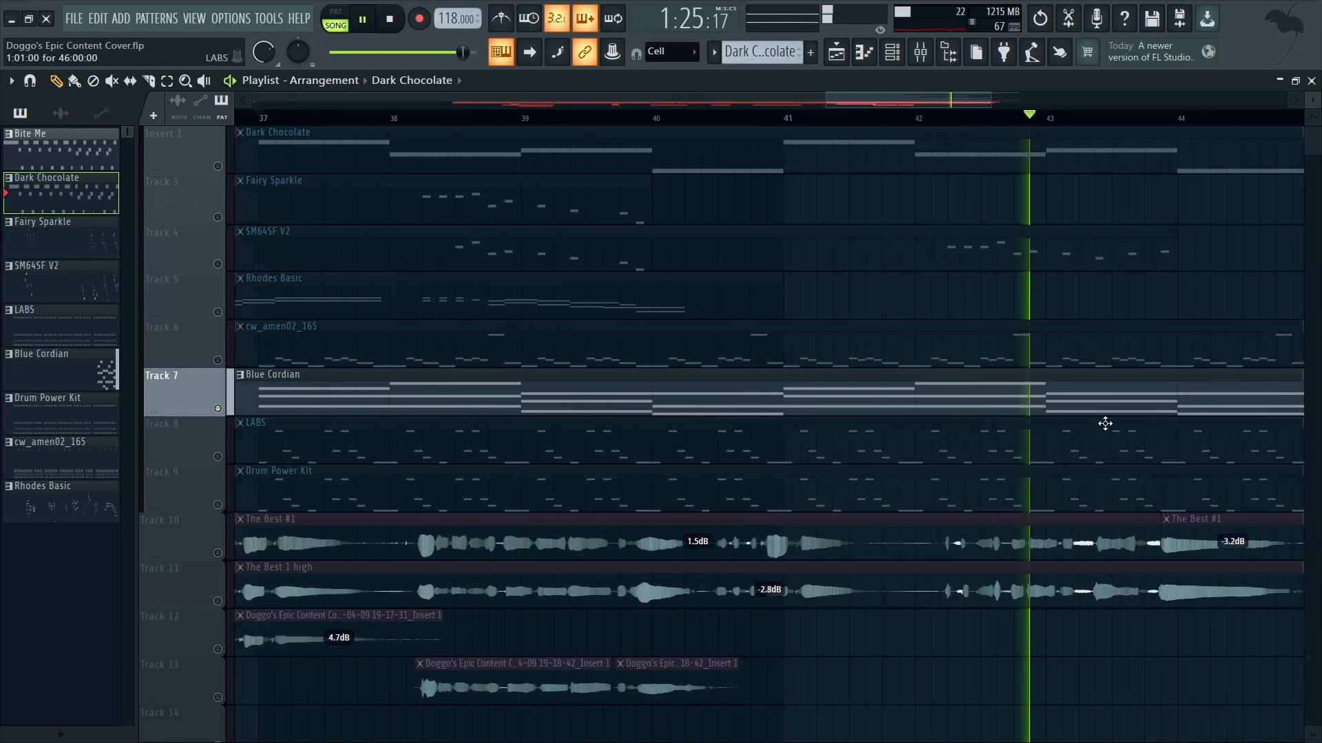
scroll(1105, 423, down, 6)
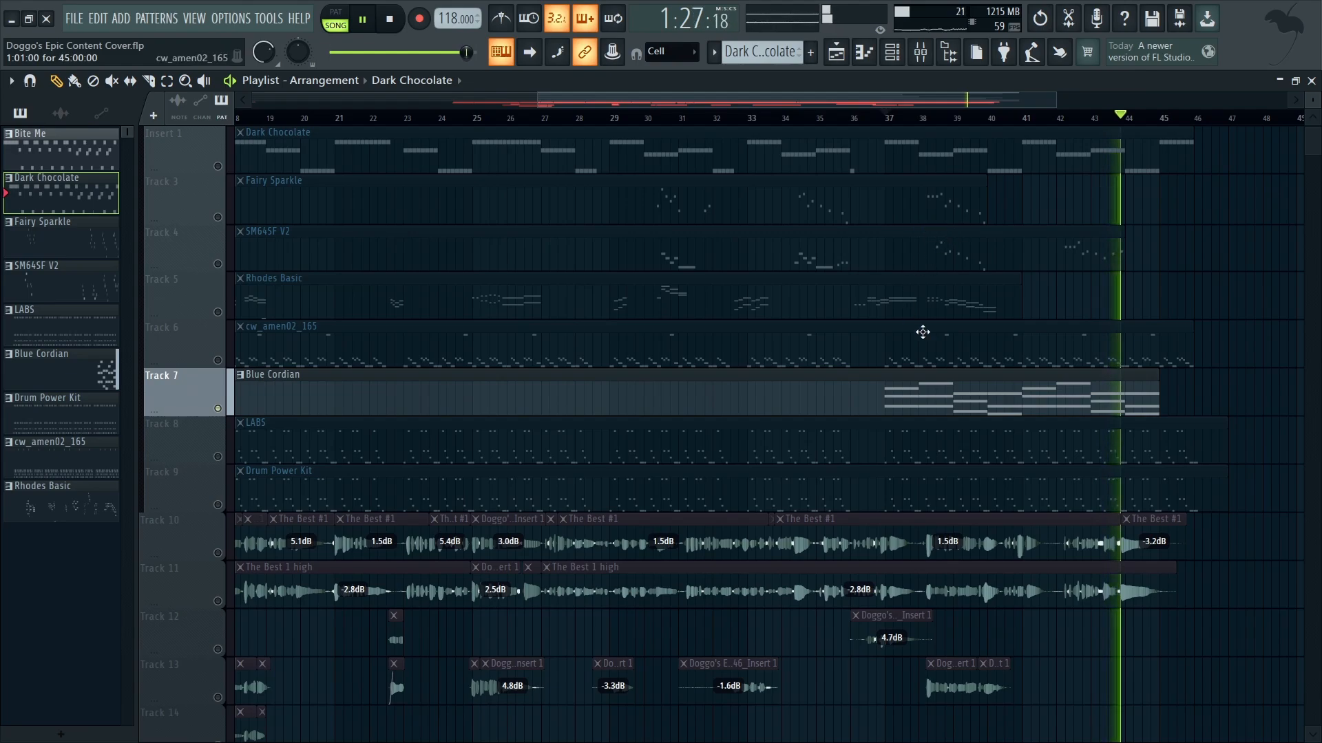
scroll(923, 332, down, 4)
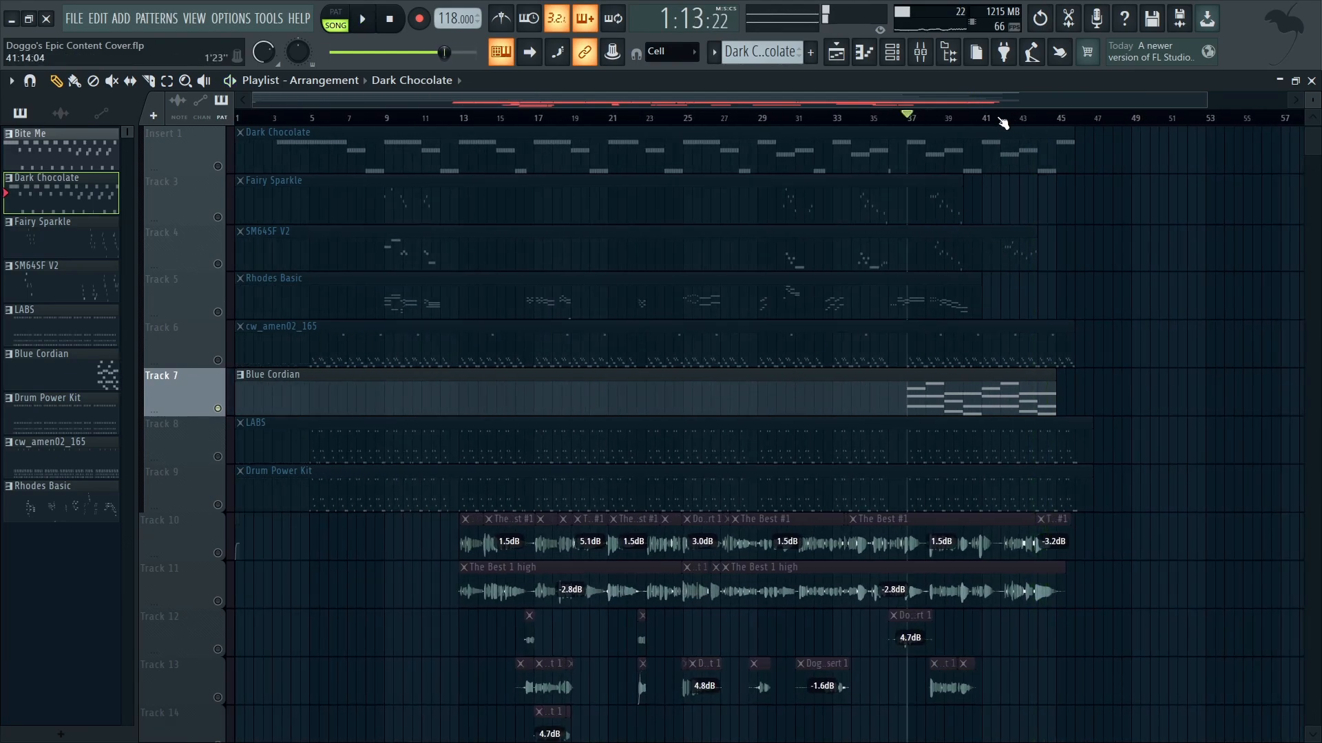
Step: Audition SM64SF V2 soloed from around bar 38, and again together with Fairy Sparkle
click(221, 266)
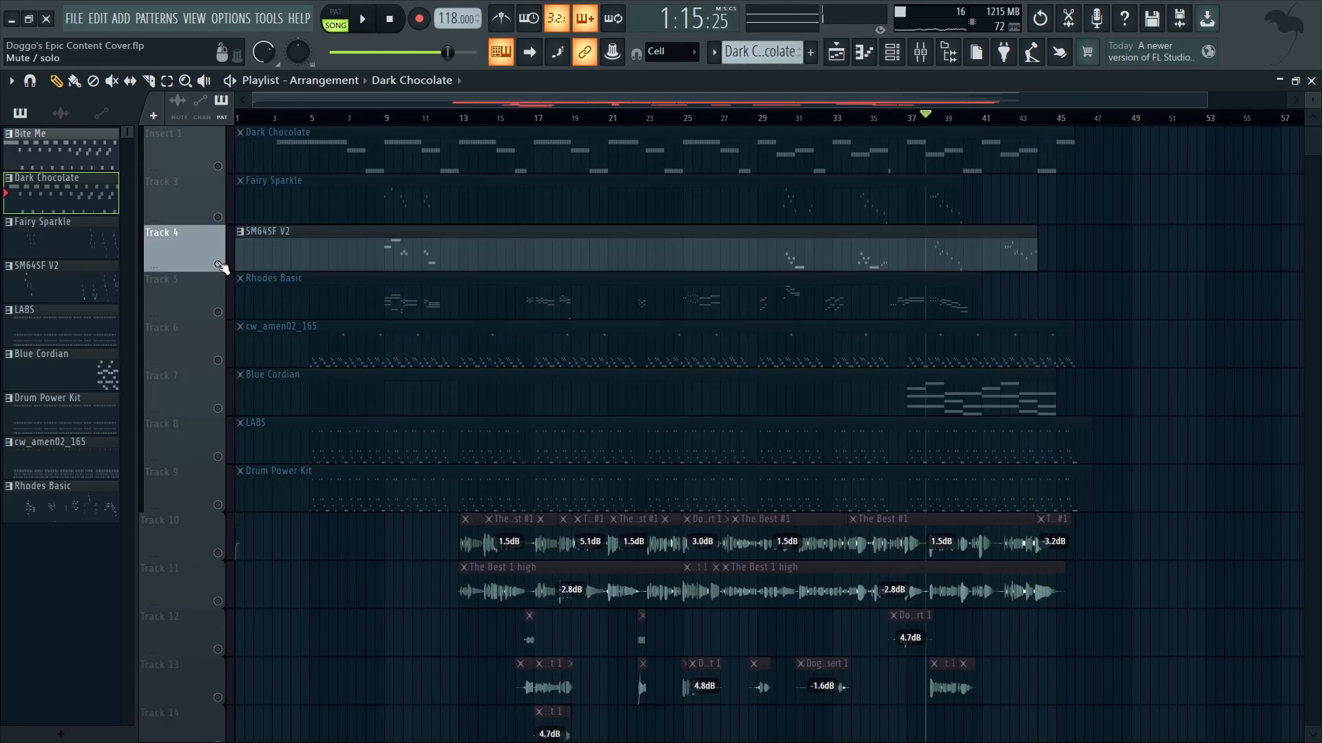
scroll(1044, 452, up, 7)
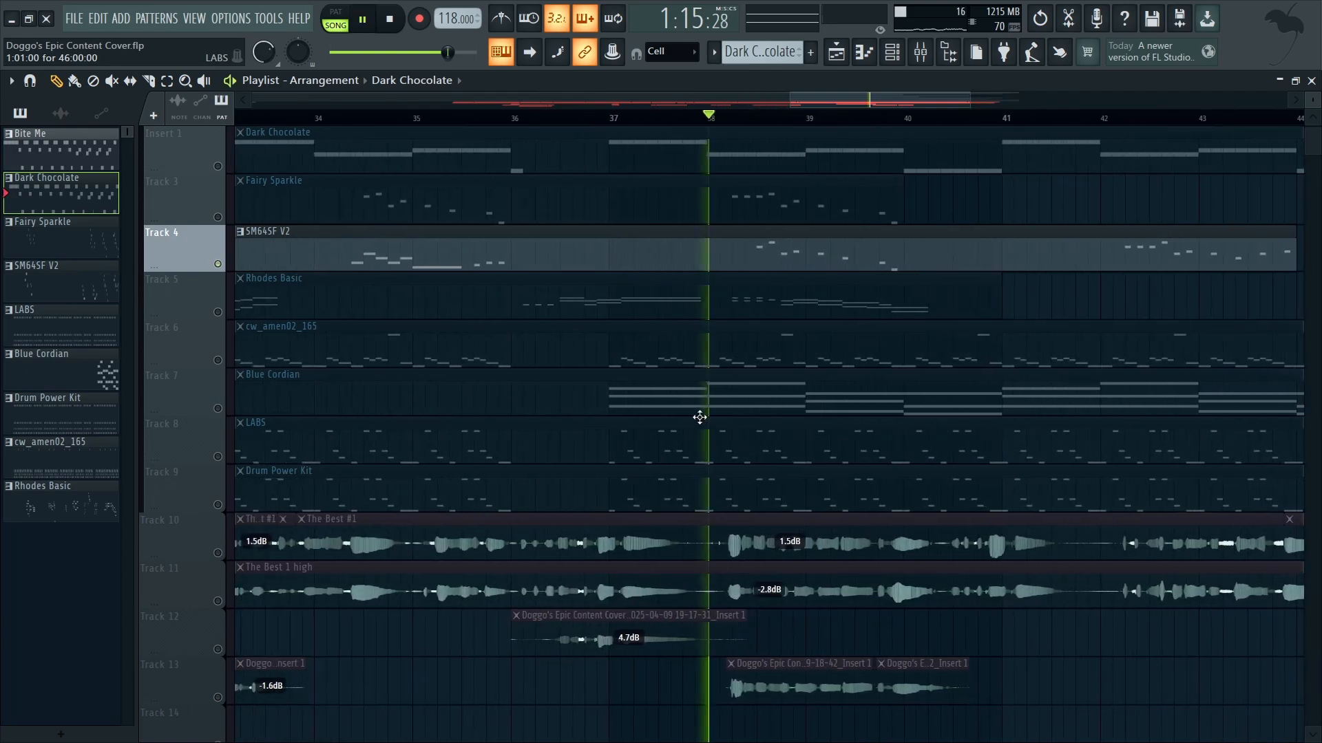
scroll(724, 404, up, 2)
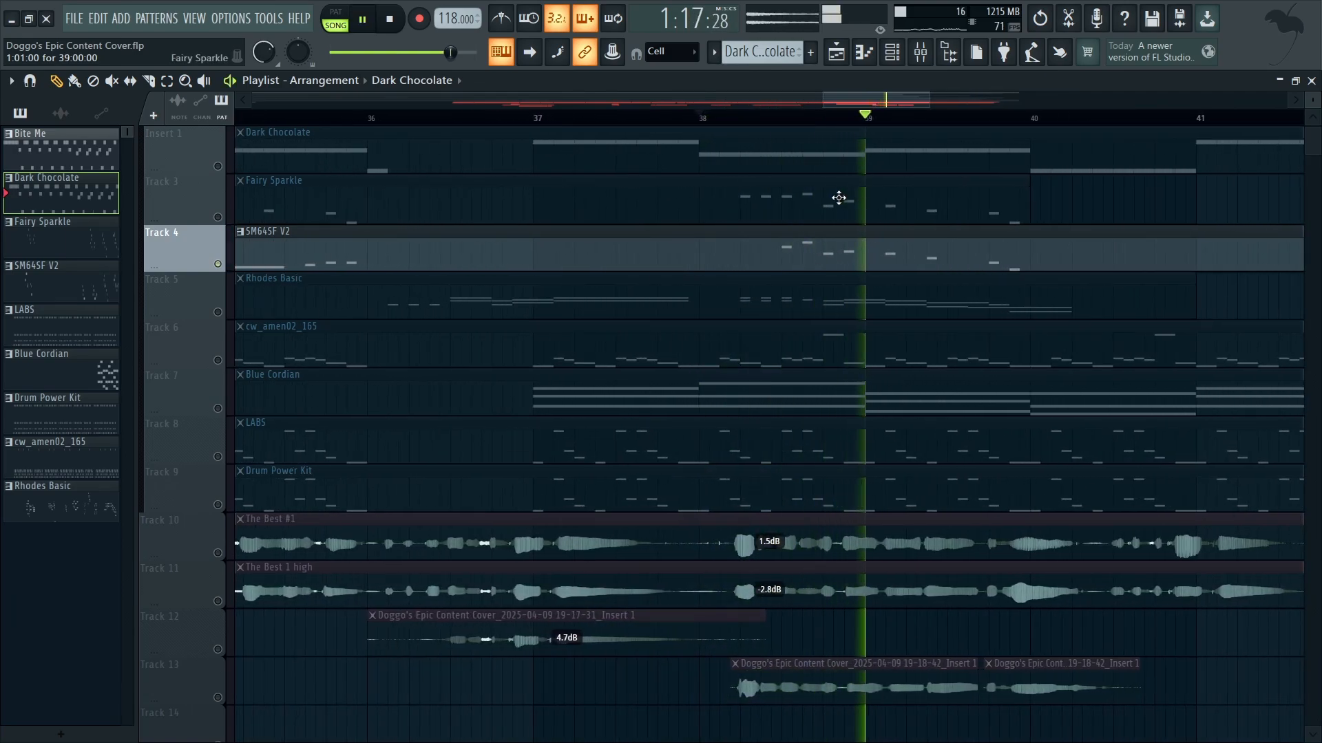
key(space)
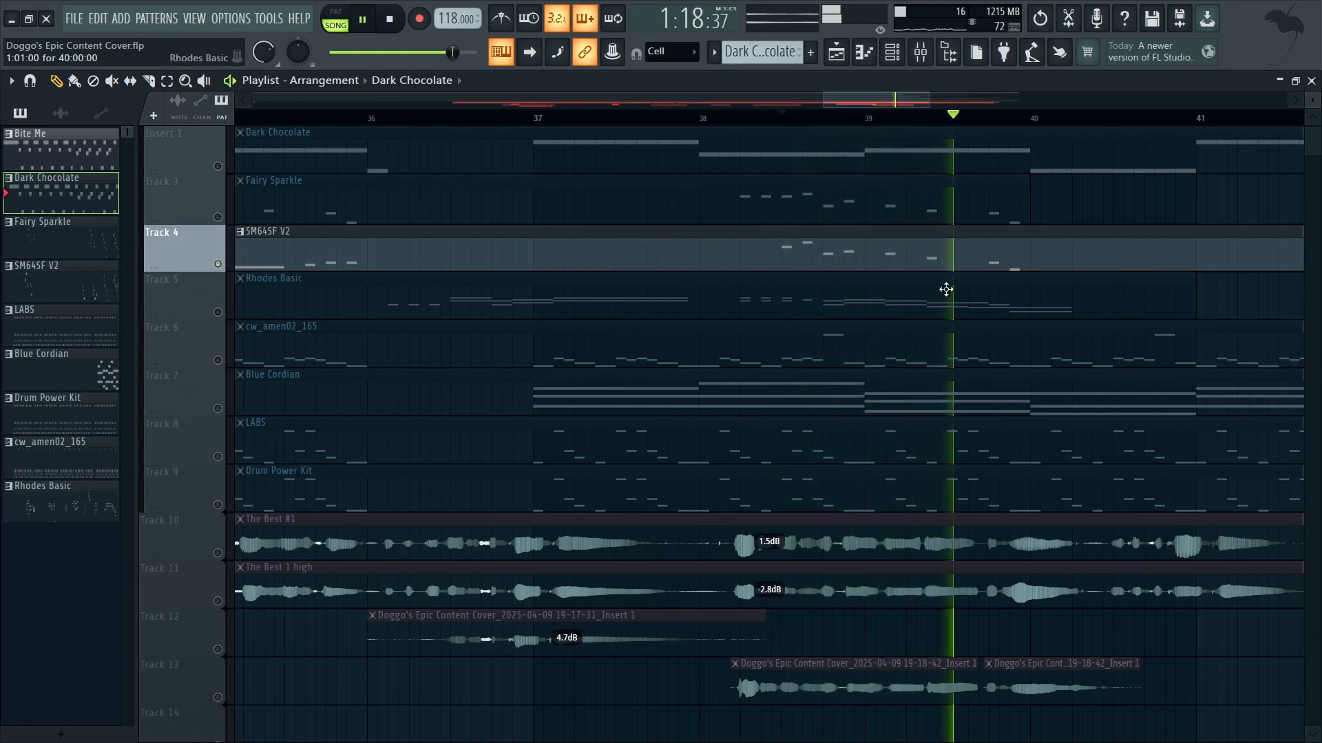
key(space)
click(218, 218)
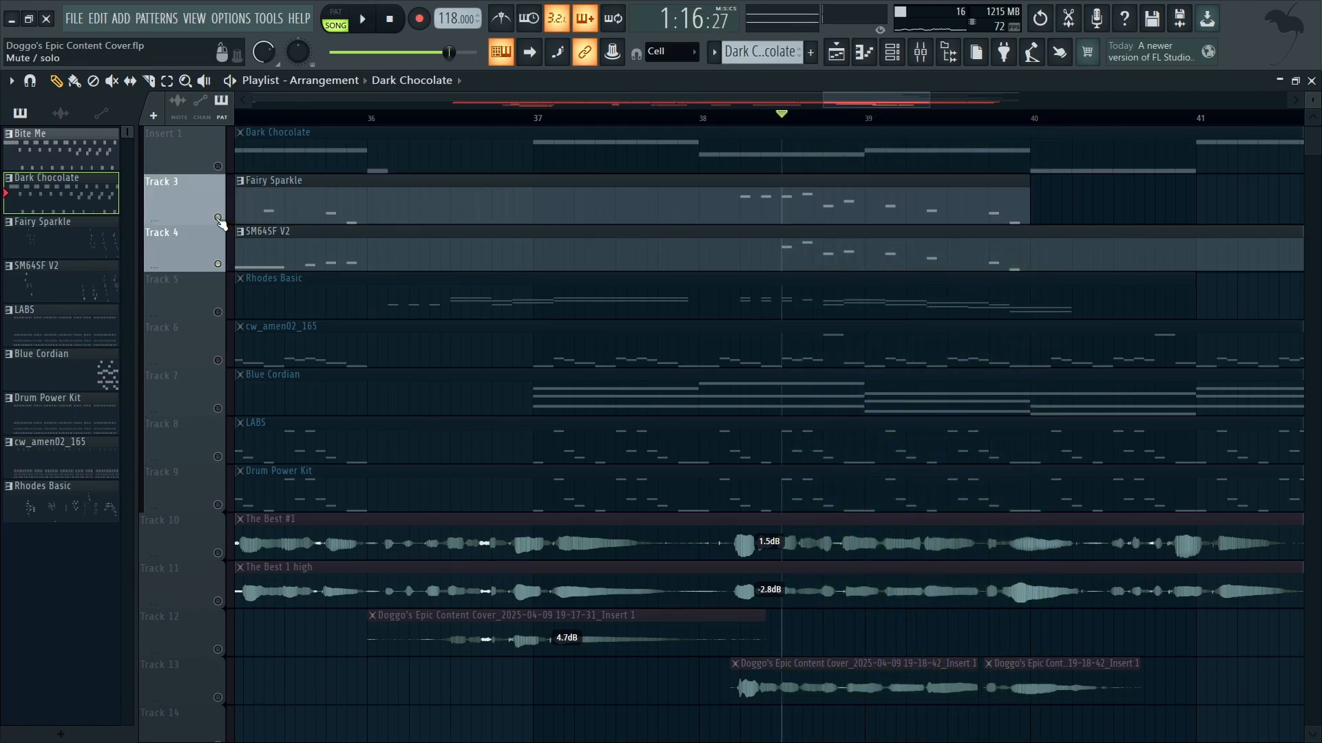
key(space)
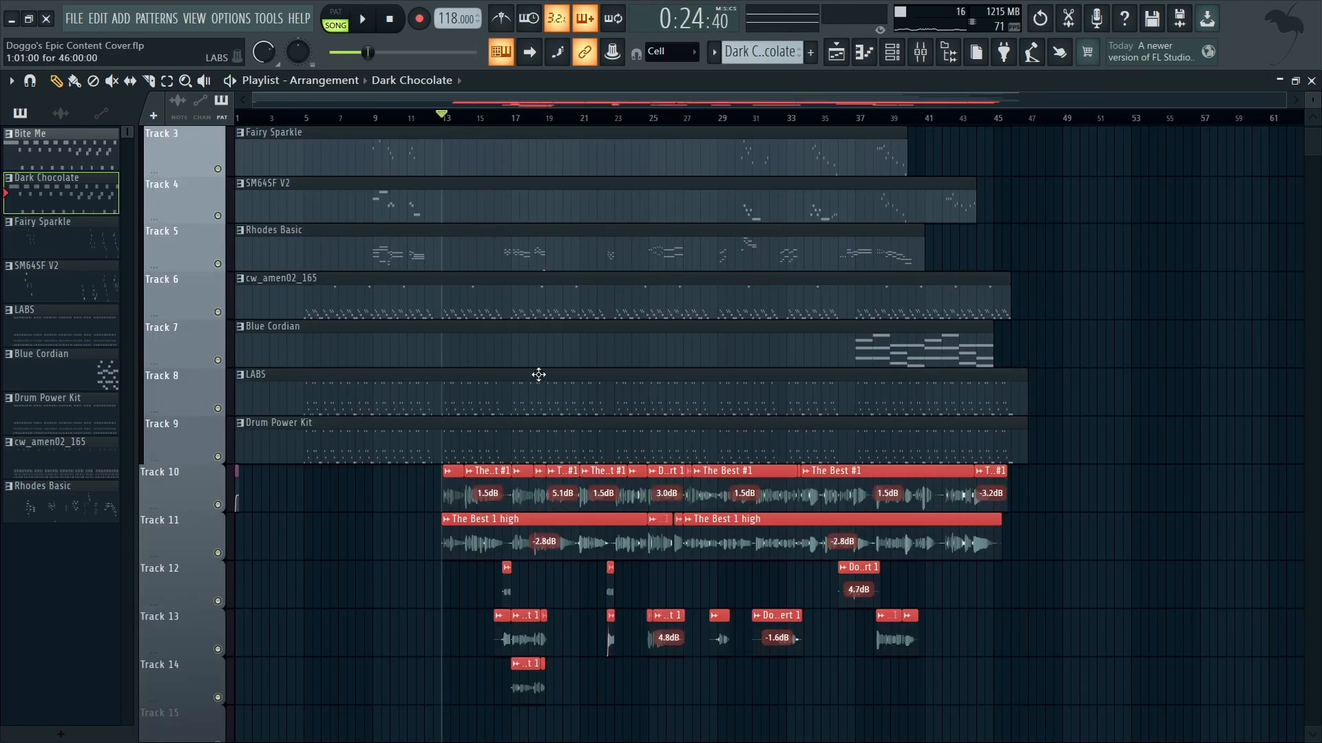
Step: Switch the solo back and forth between audio tracks 10 and 11 to compare them, ending with Track 10 soloed
scroll(330, 396, up, 8)
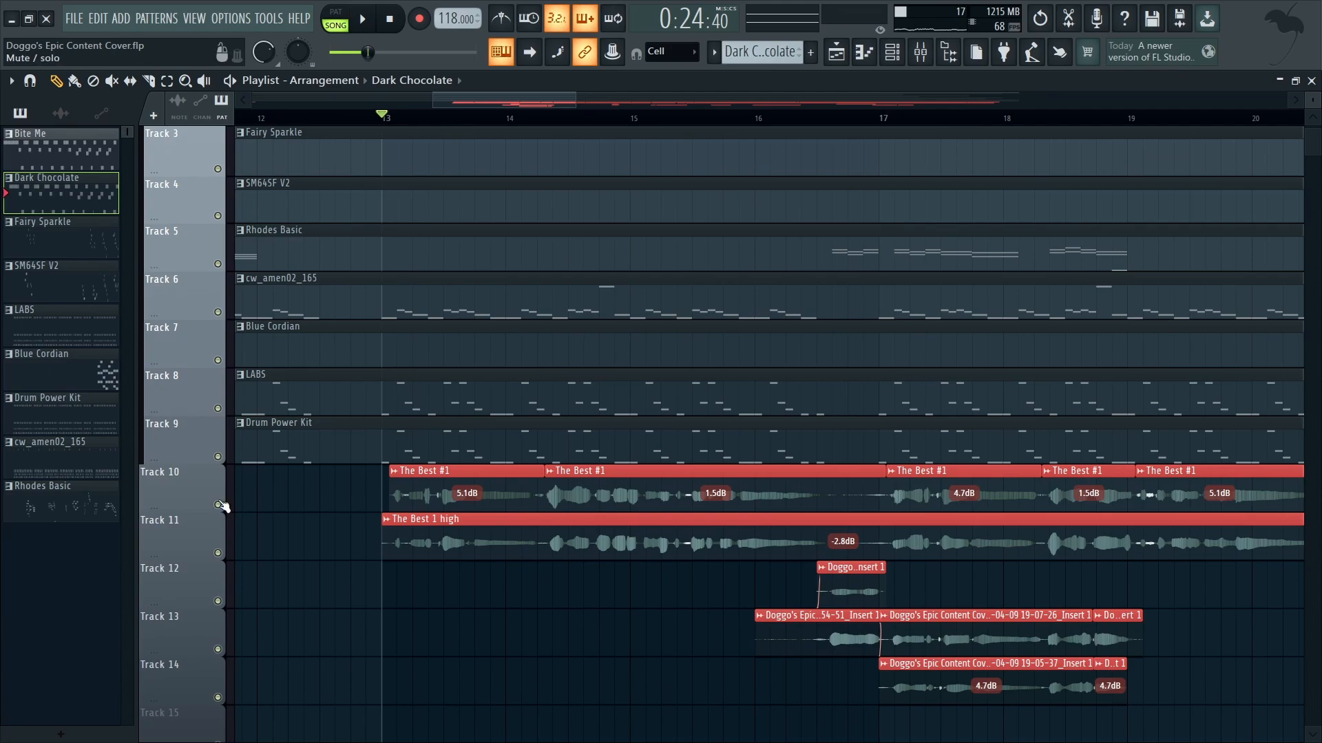
right_click(217, 504)
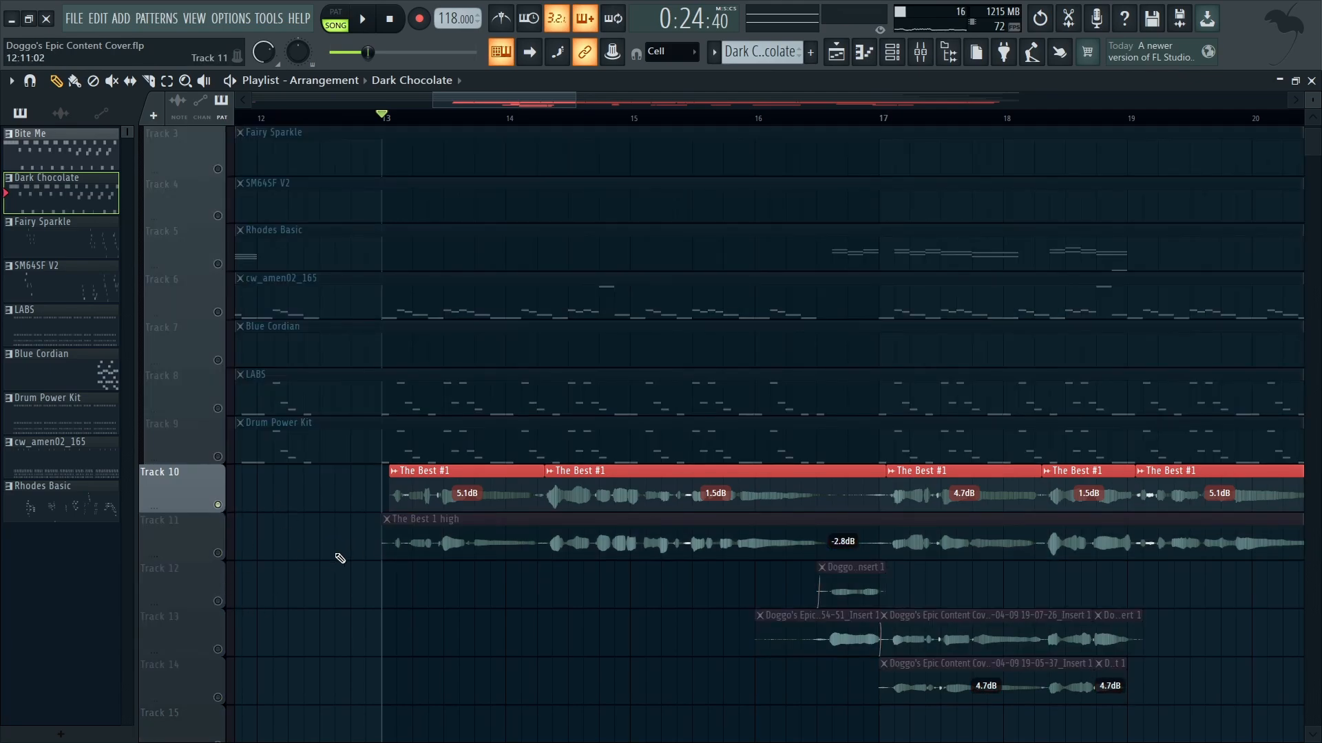
right_click(218, 552)
right_click(218, 504)
right_click(217, 552)
right_click(217, 504)
right_click(218, 553)
right_click(218, 505)
scroll(885, 641, down, 1)
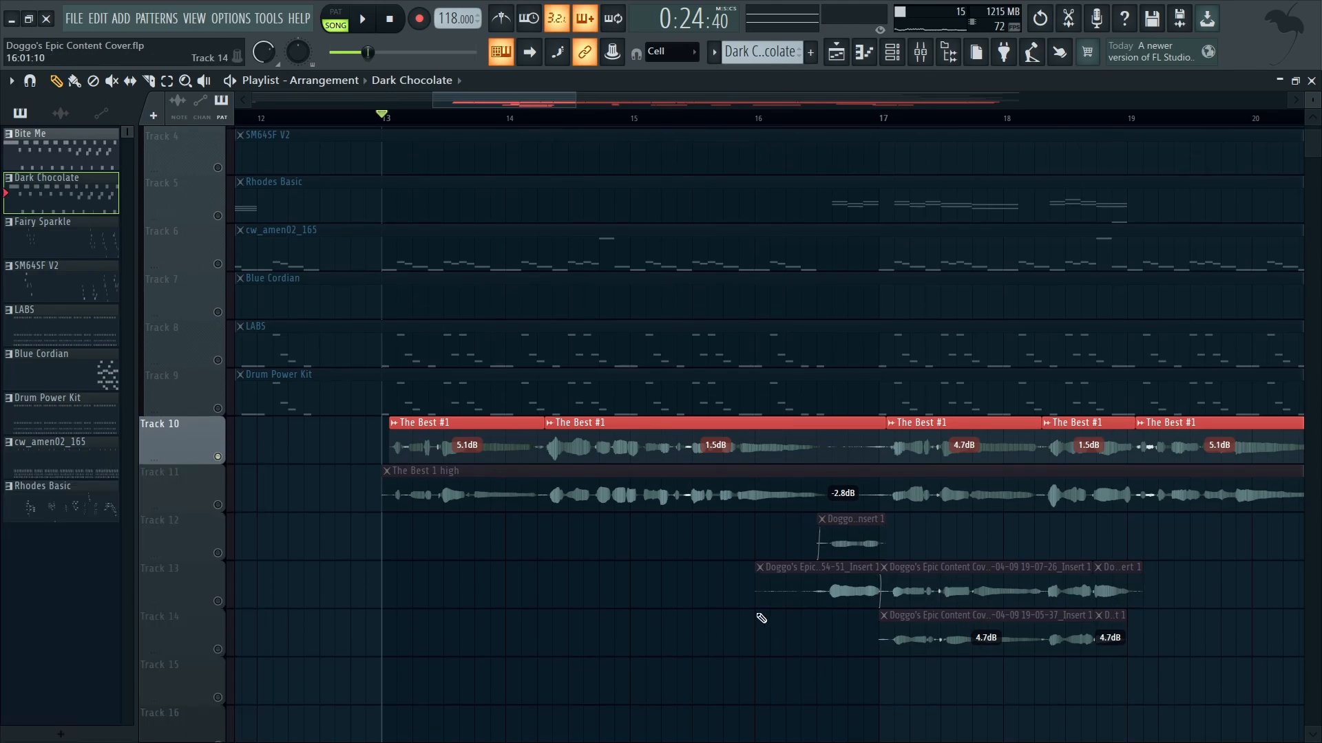
Step: Open the mixer and review the MAutoPitch settings on Insert 1
click(903, 50)
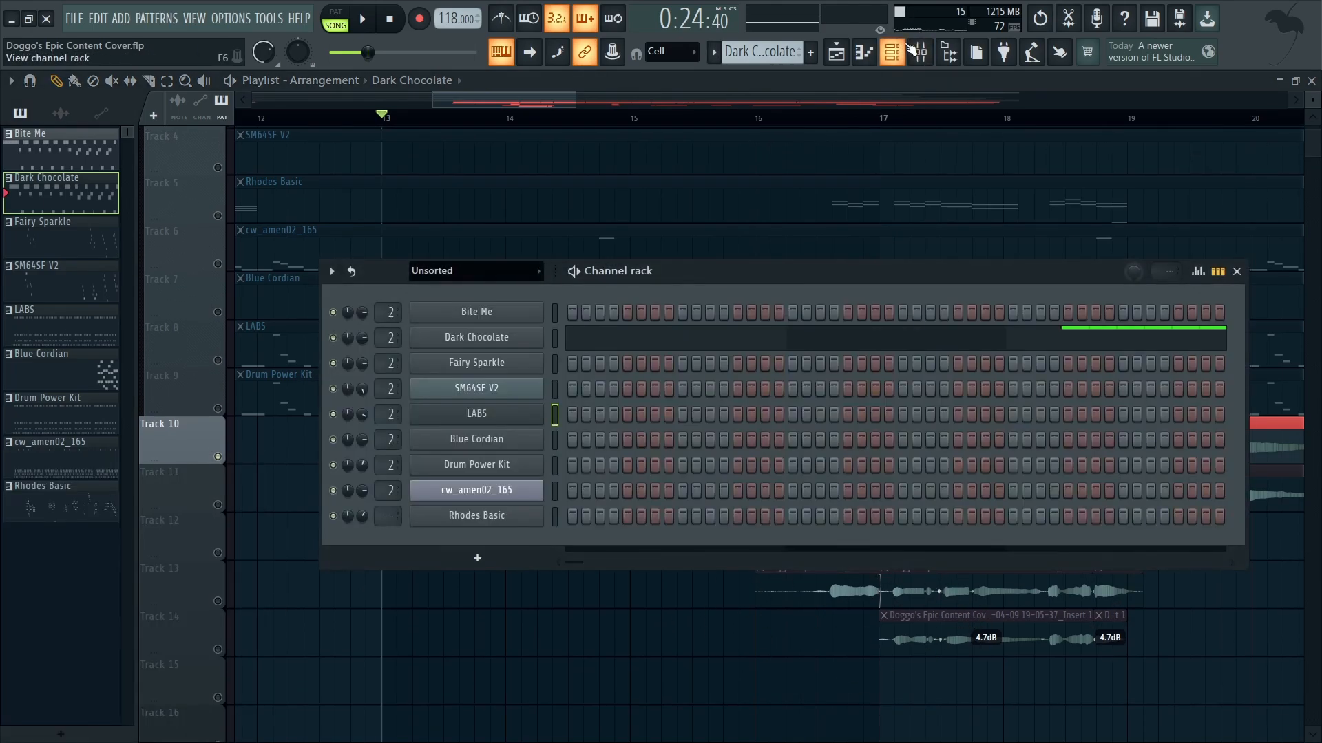
click(913, 51)
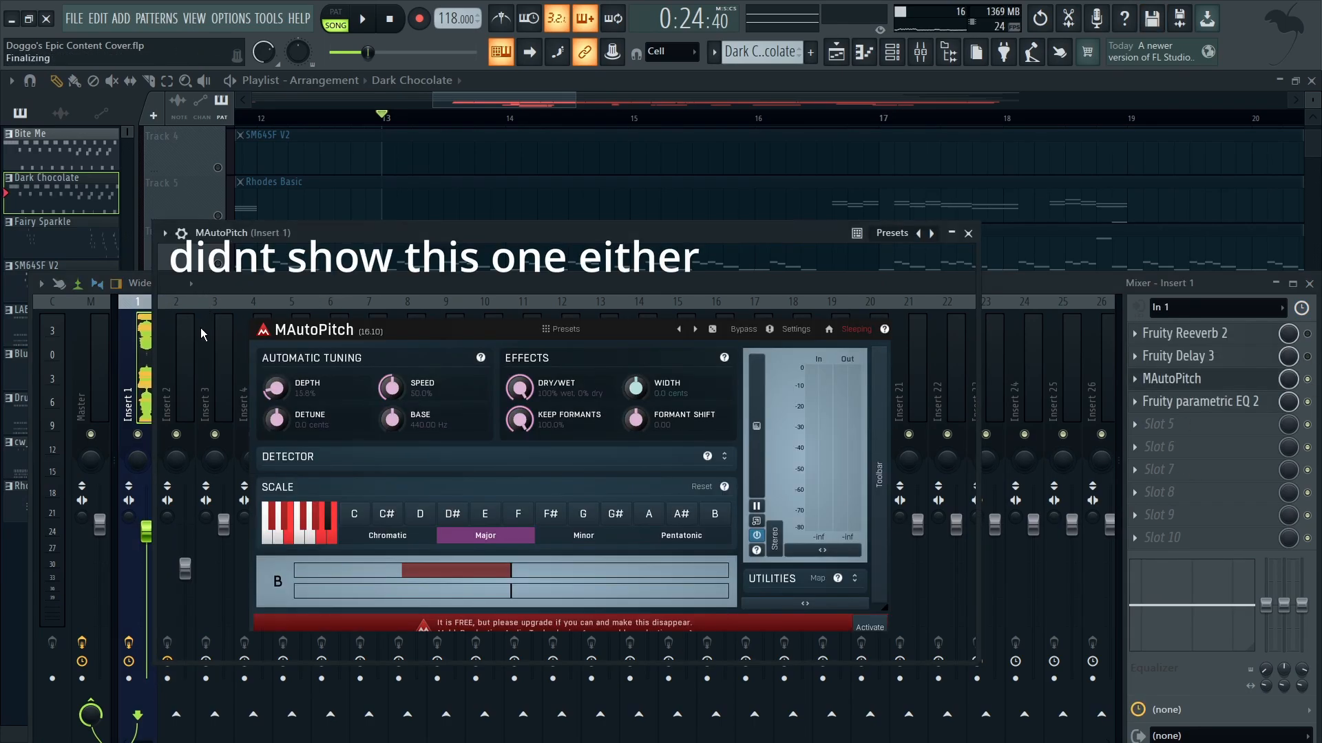
click(968, 233)
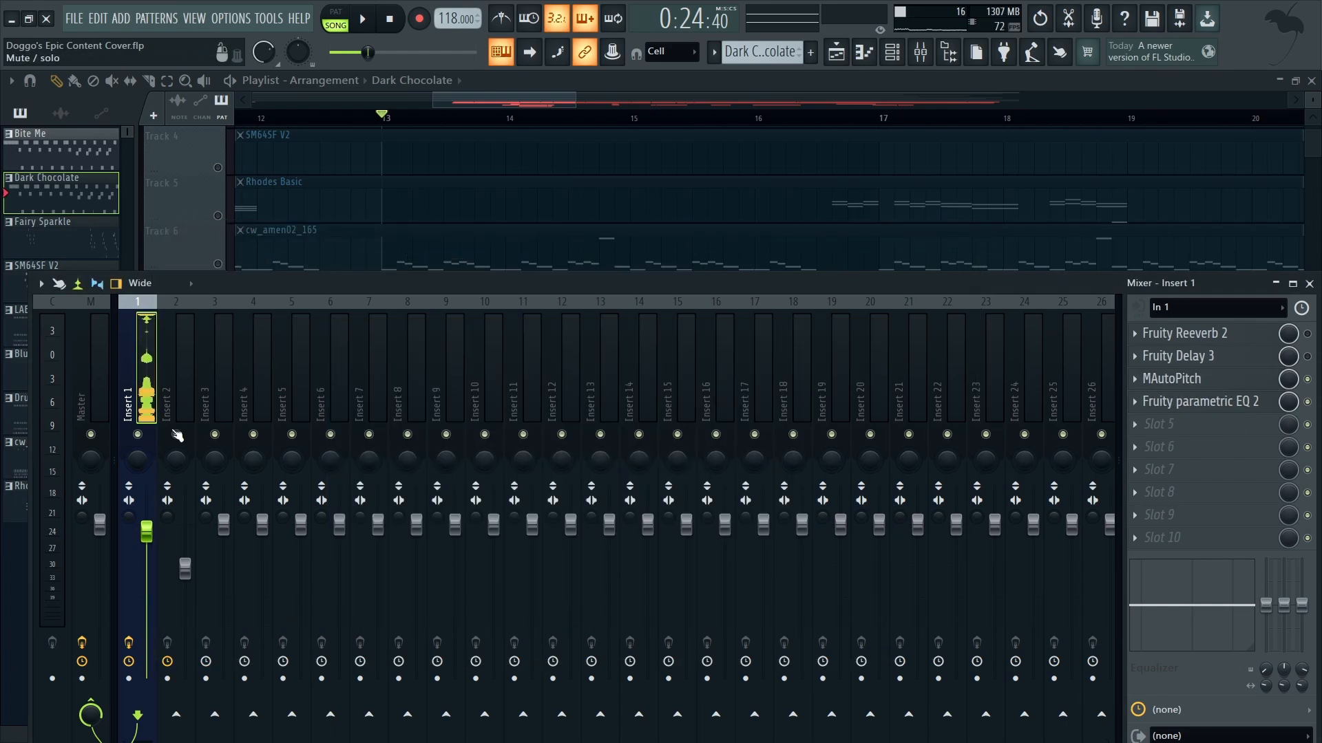
Step: Examine the Fruity Reeverb 2 settings on the Master track and return to the playlist
click(100, 393)
click(1187, 338)
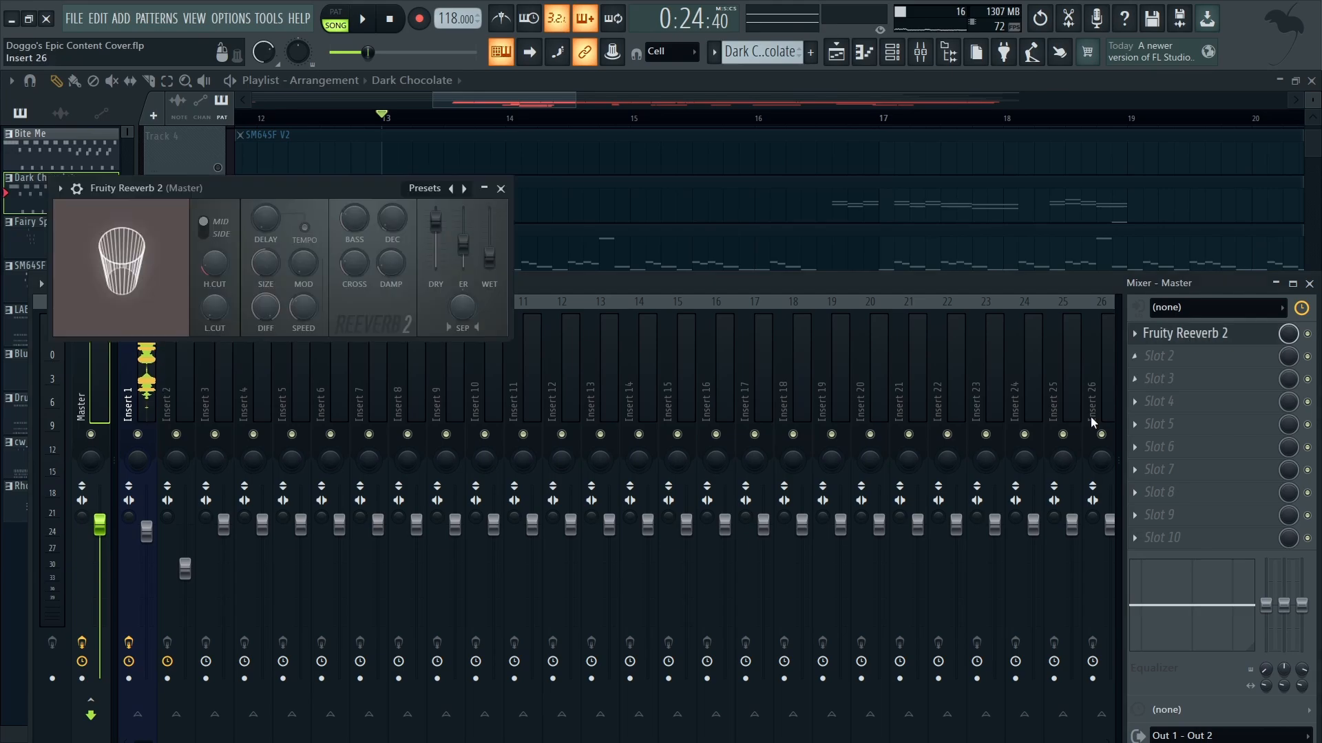
click(502, 189)
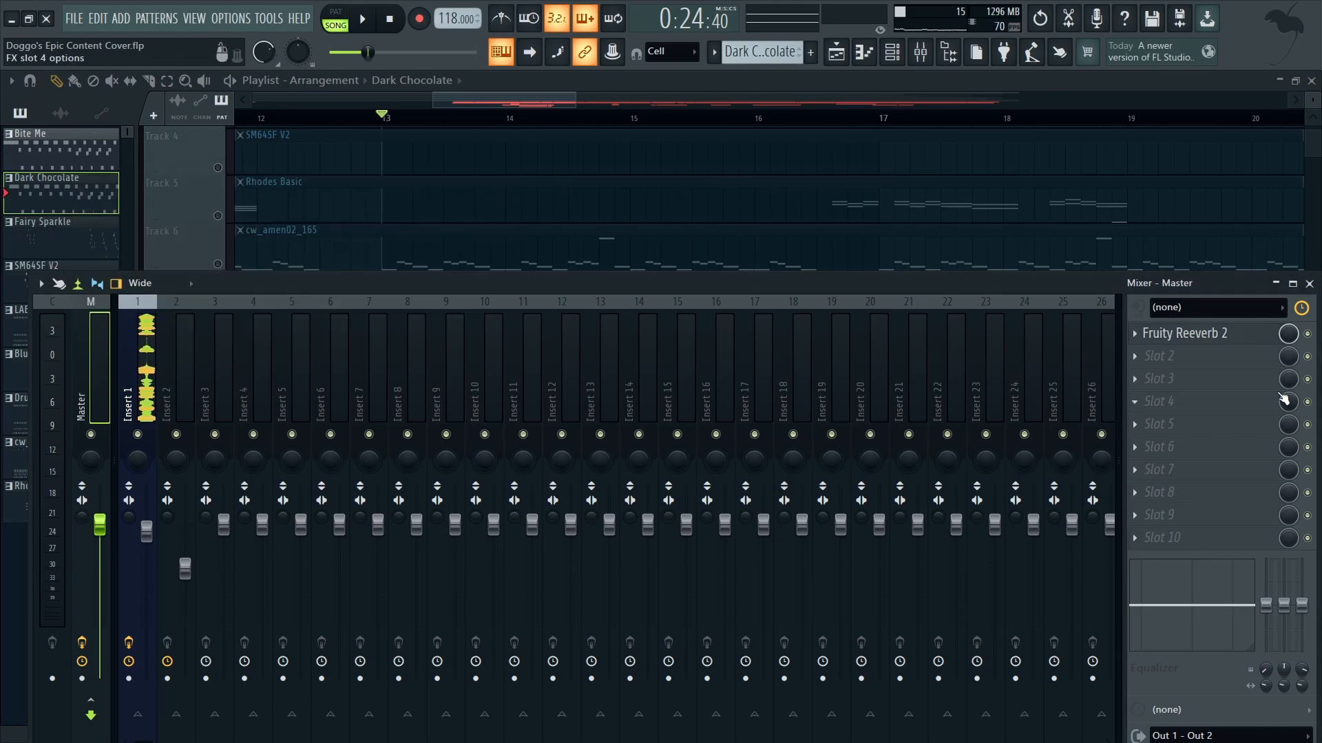
key(F9)
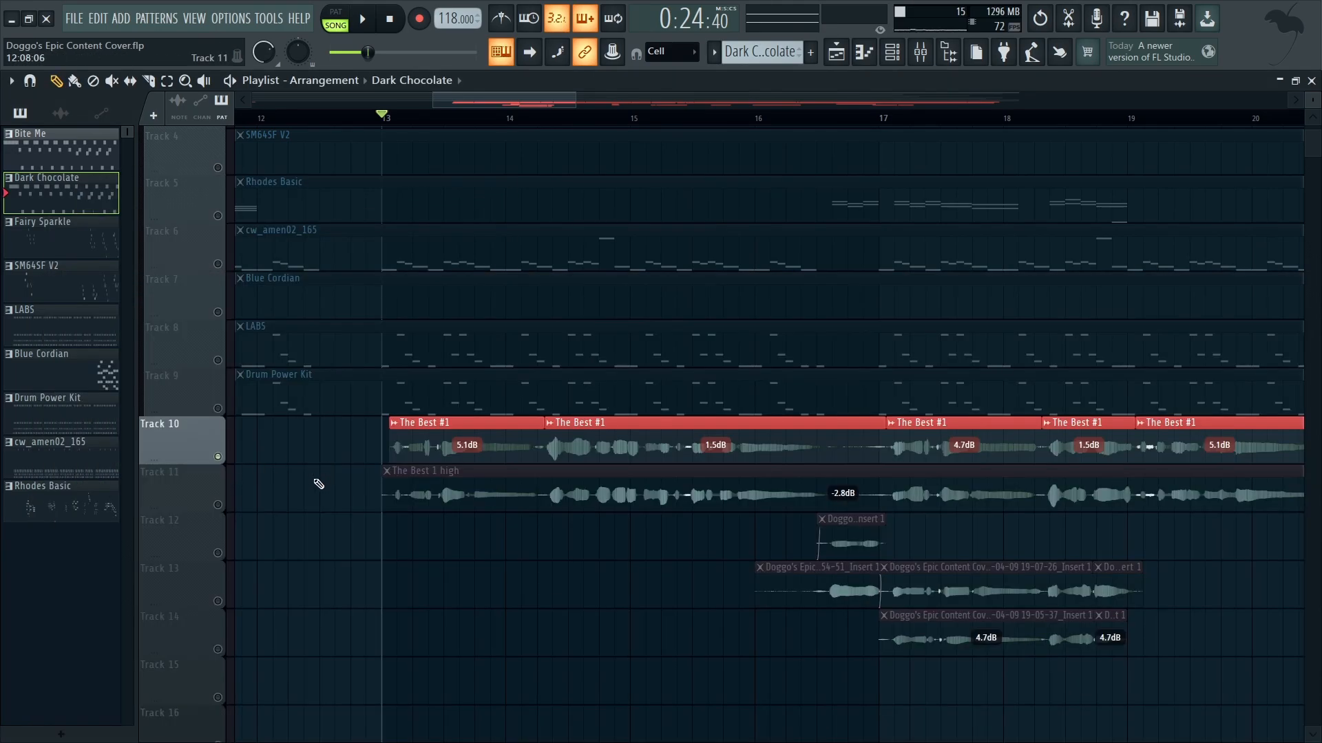
Step: Audition The Best #1 and The Best 1 high individually from bar 13, and again both together
key(space)
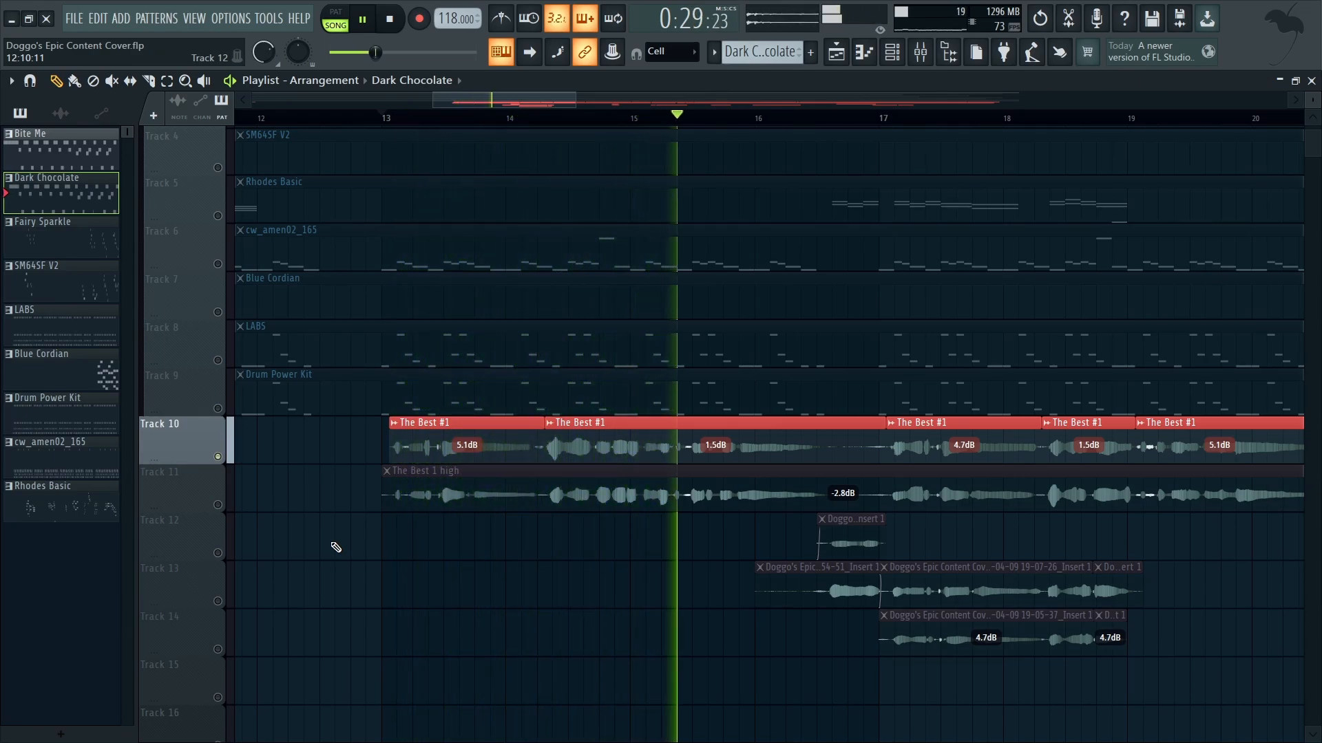
key(space)
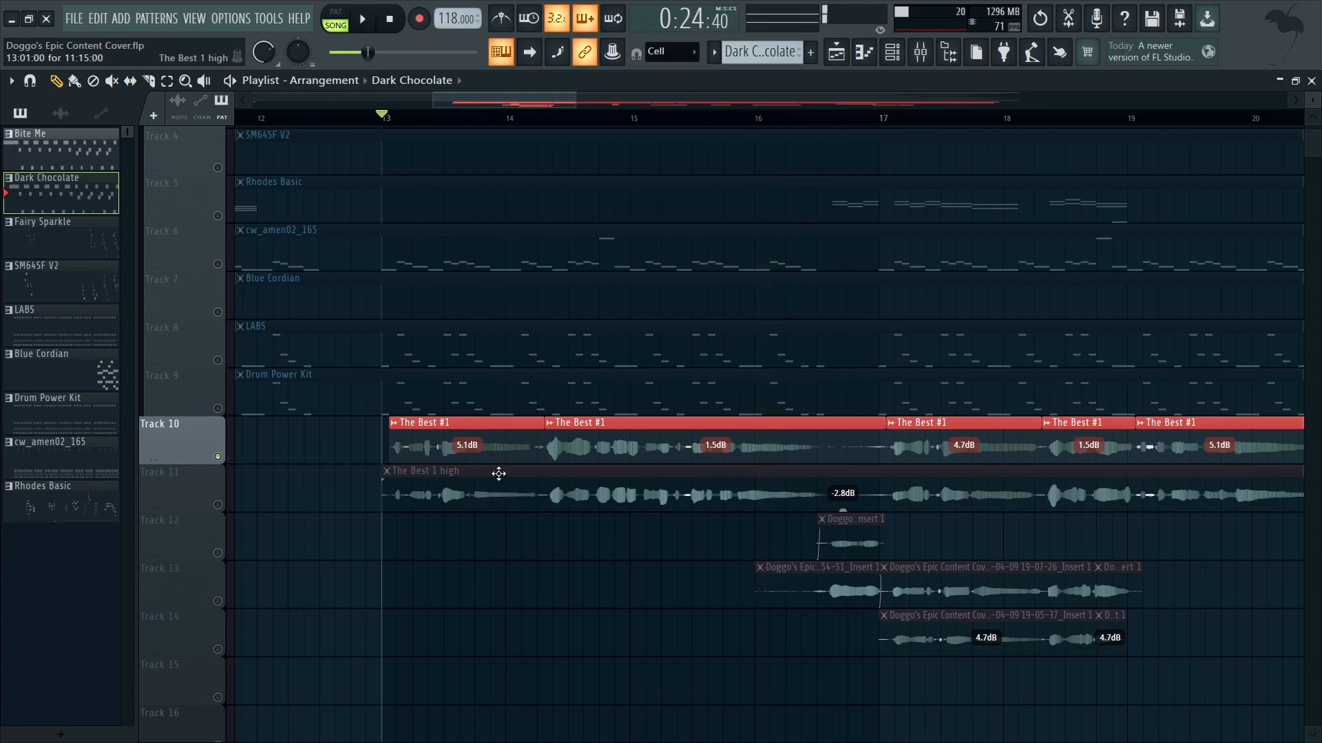
click(220, 508)
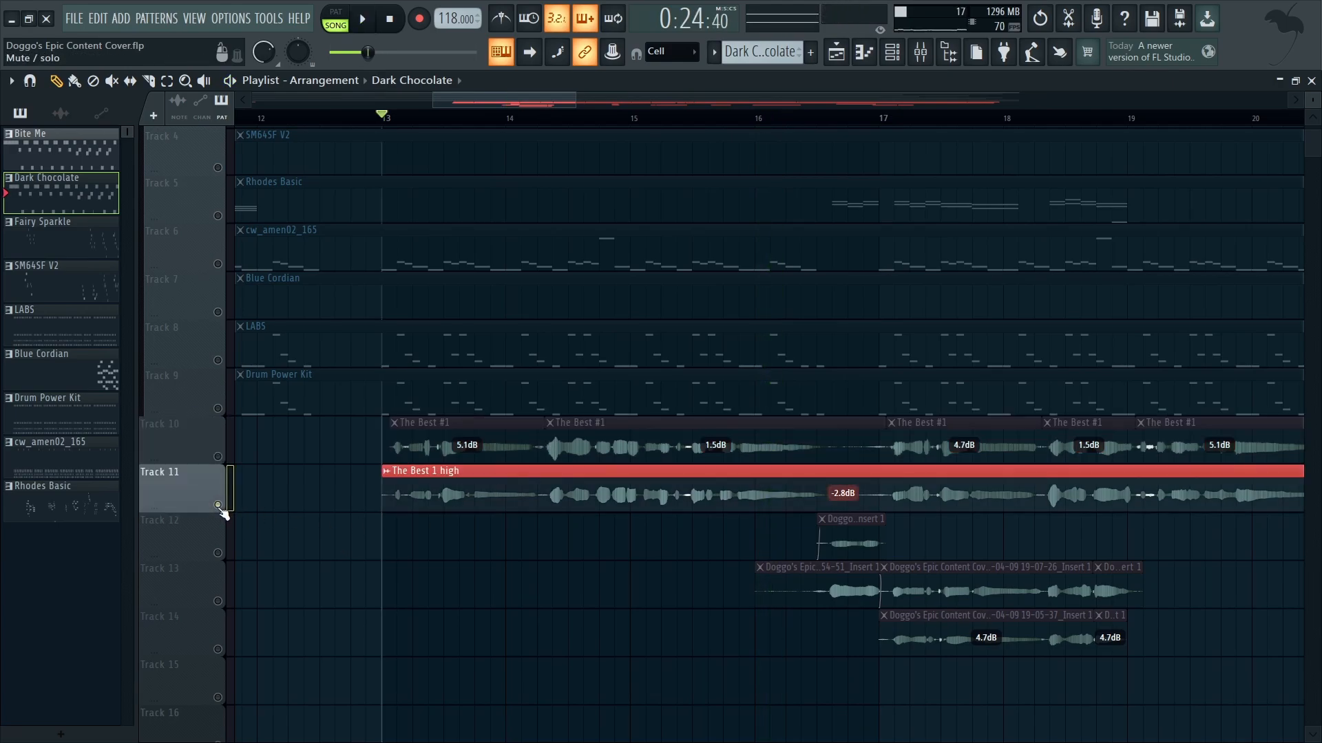
key(space)
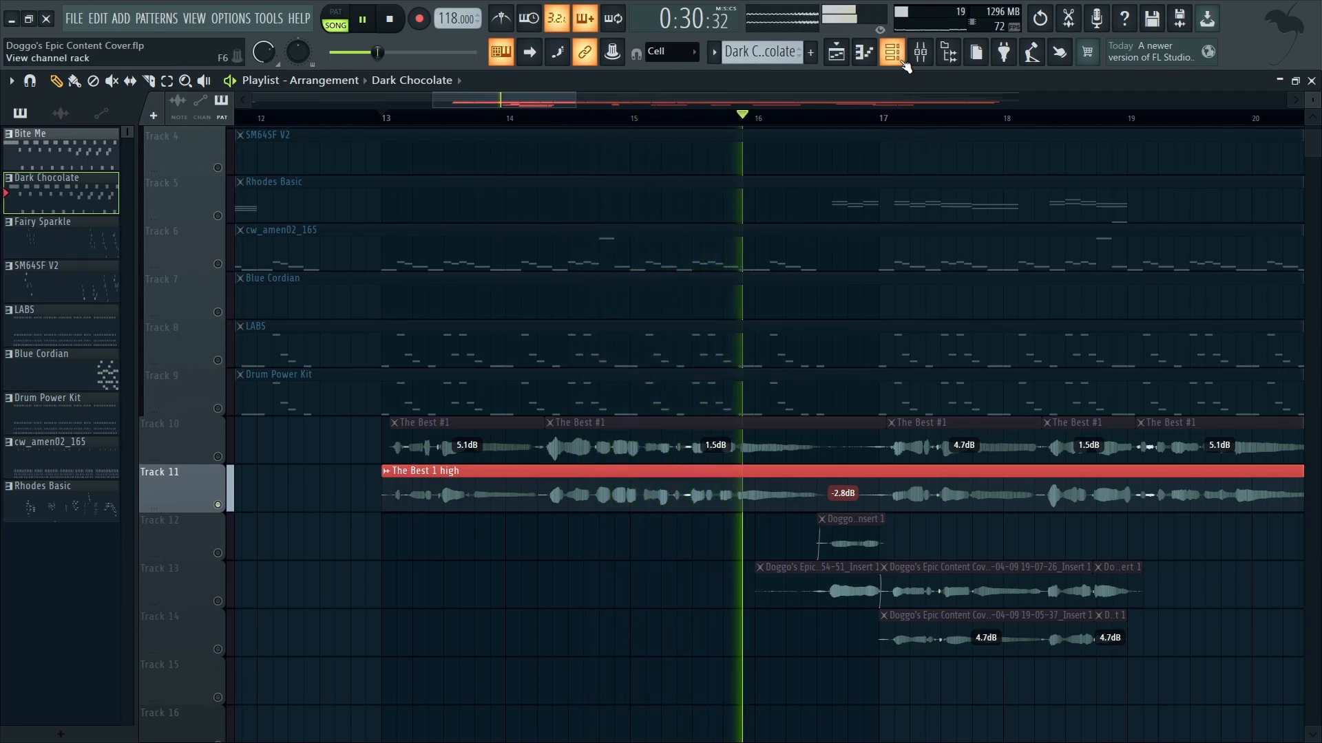
key(space)
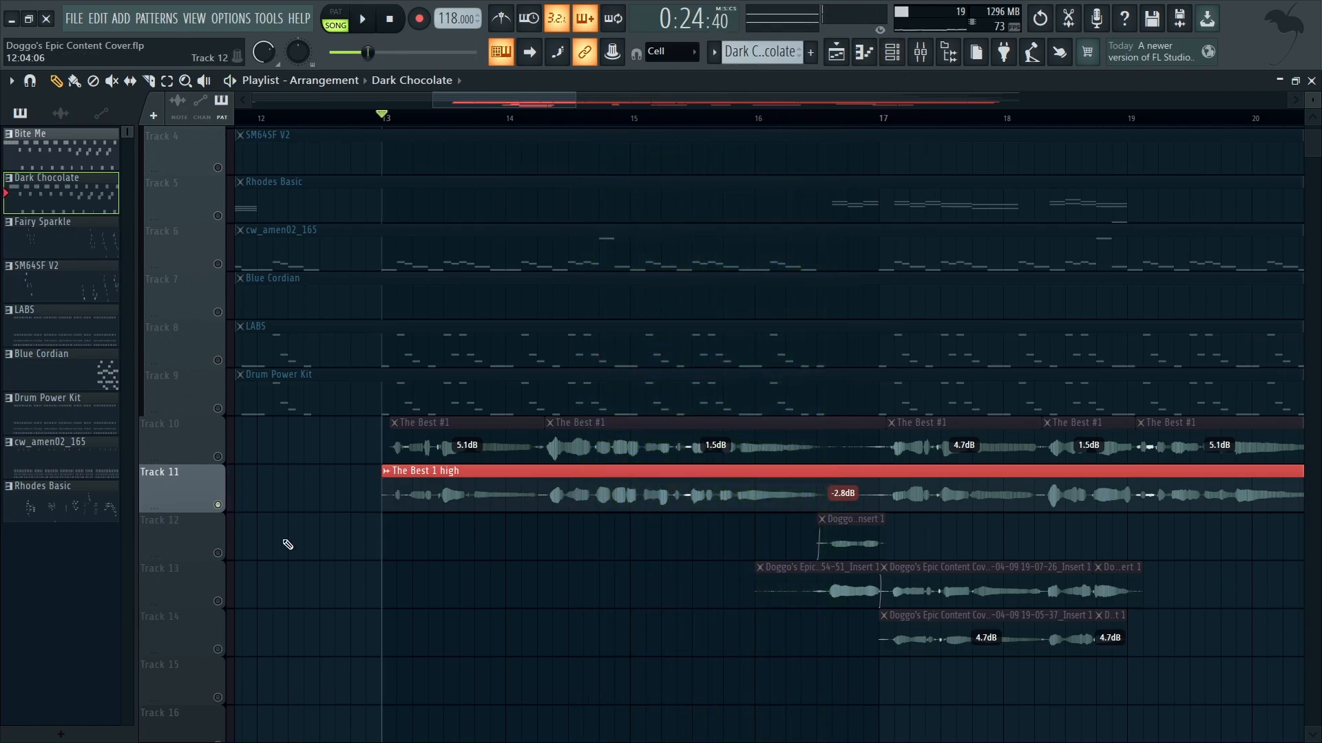
click(227, 456)
key(space)
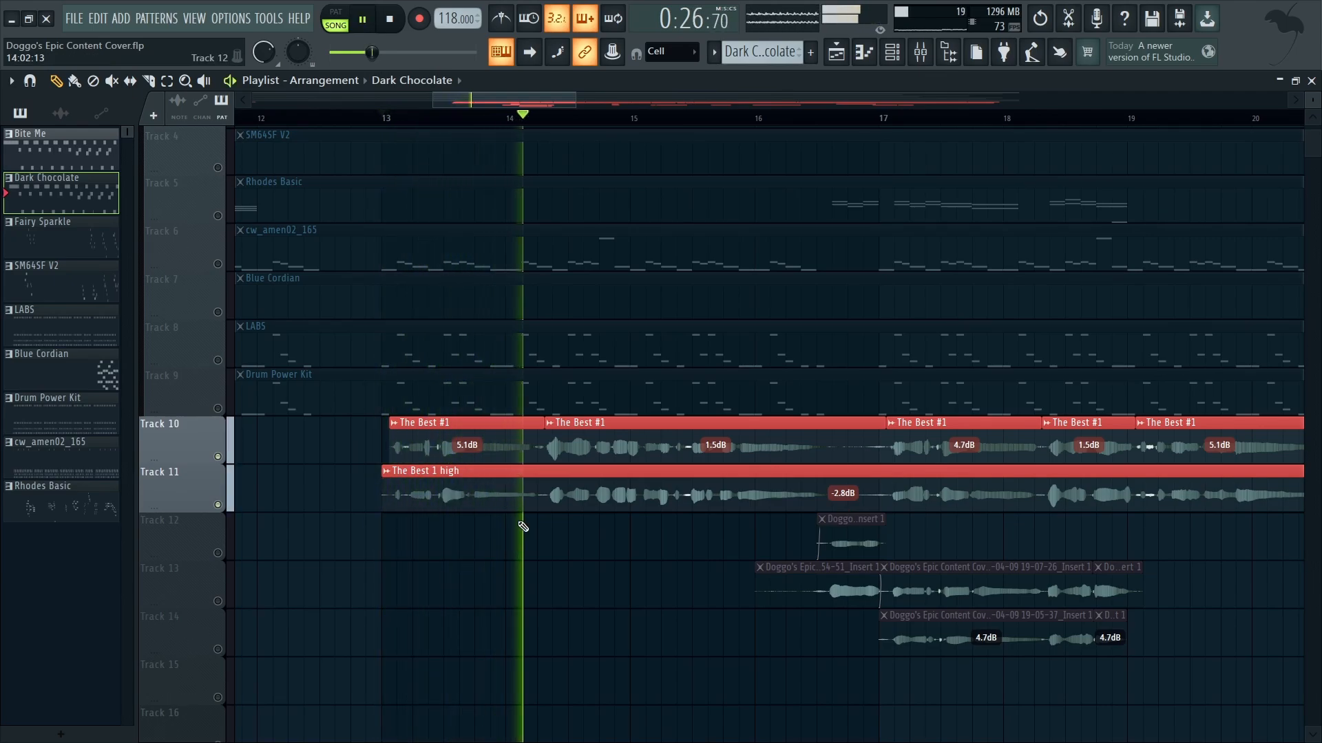
Step: Filter the channel rack to the Audio group and examine the channel settings of the recordings
click(891, 56)
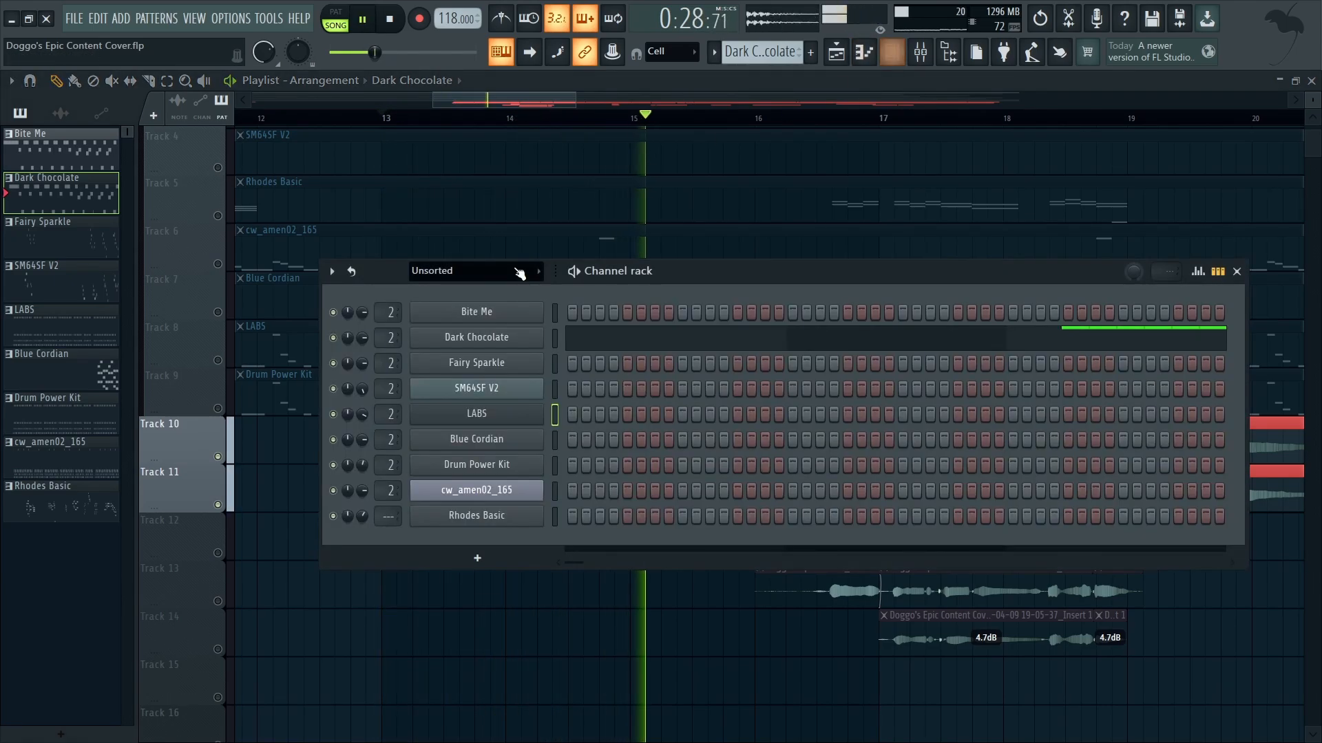
click(489, 271)
click(474, 311)
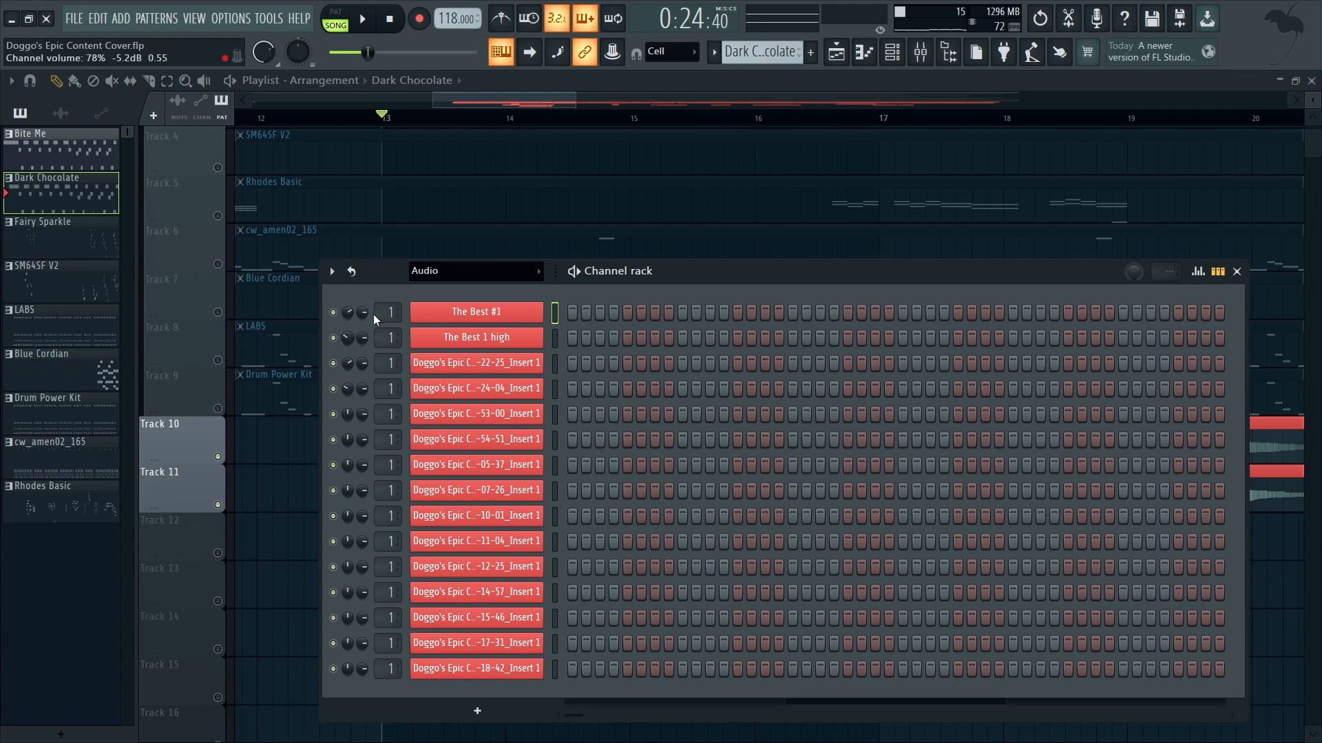
click(1237, 272)
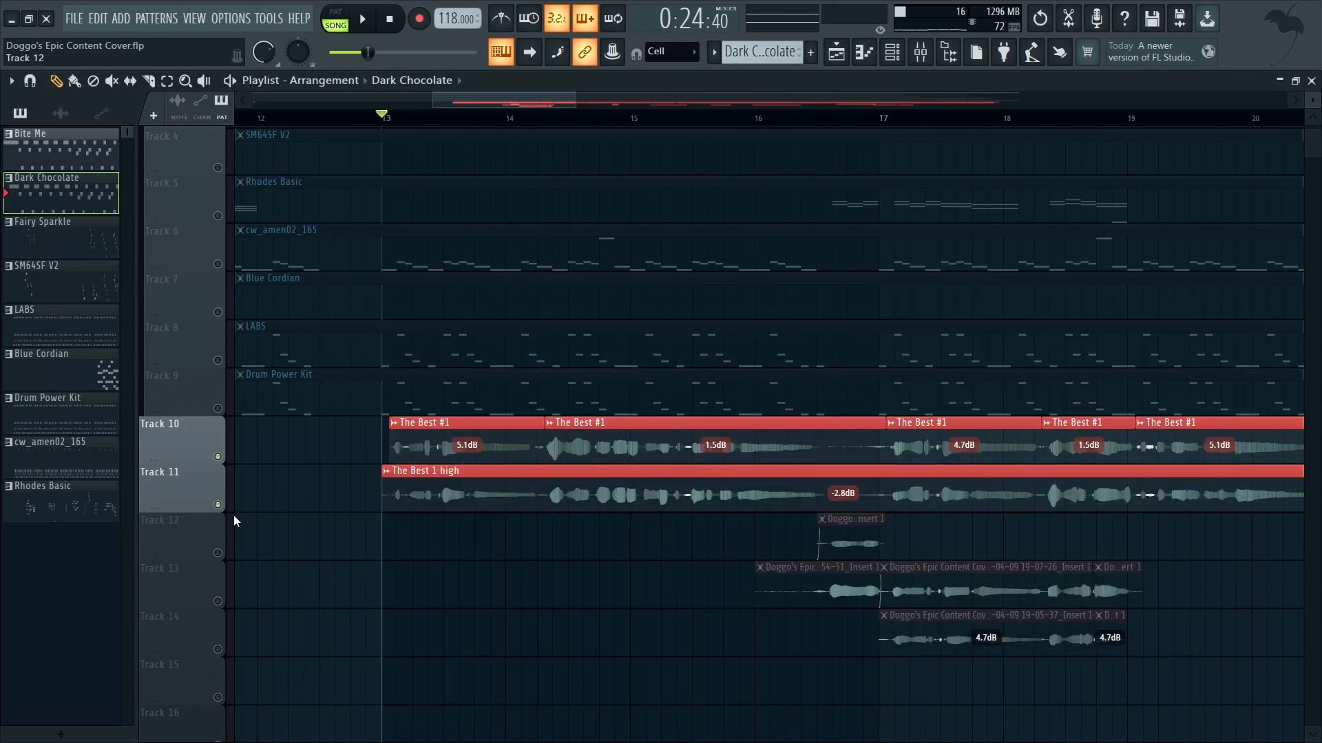
Step: Activate only audio tracks 12 and 13 and listen to their clips from bar 16
click(222, 544)
click(223, 593)
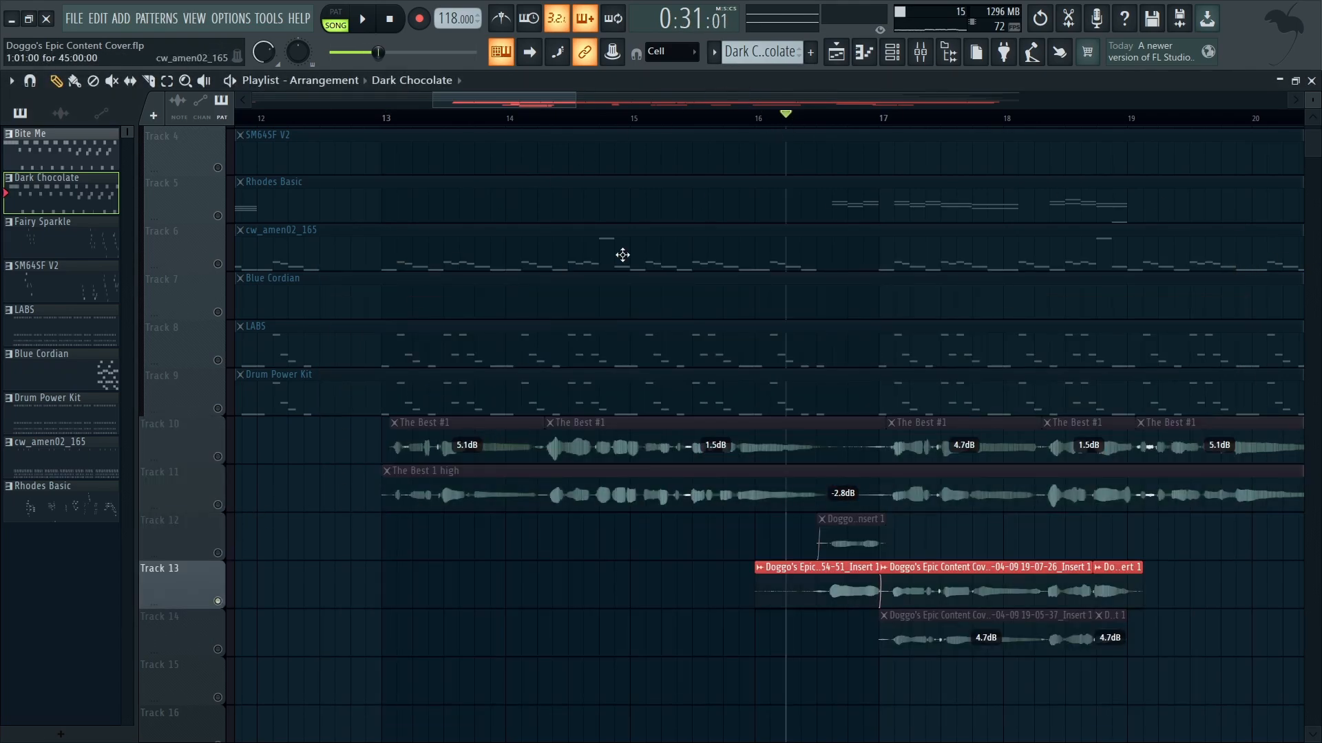
key(space)
Step: Activate tracks 14, 10 and 11 as well, and listen to all the audio tracks together from bar 16
click(207, 650)
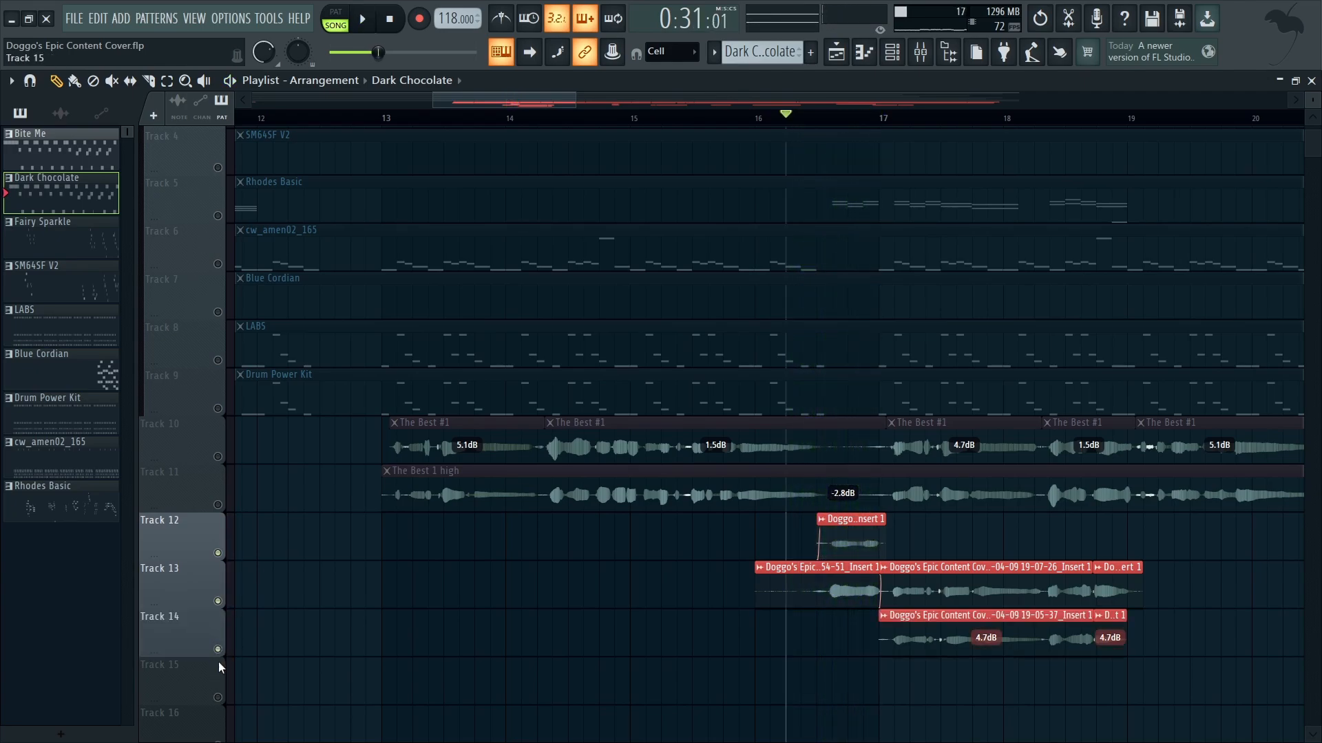
click(225, 460)
click(224, 510)
key(space)
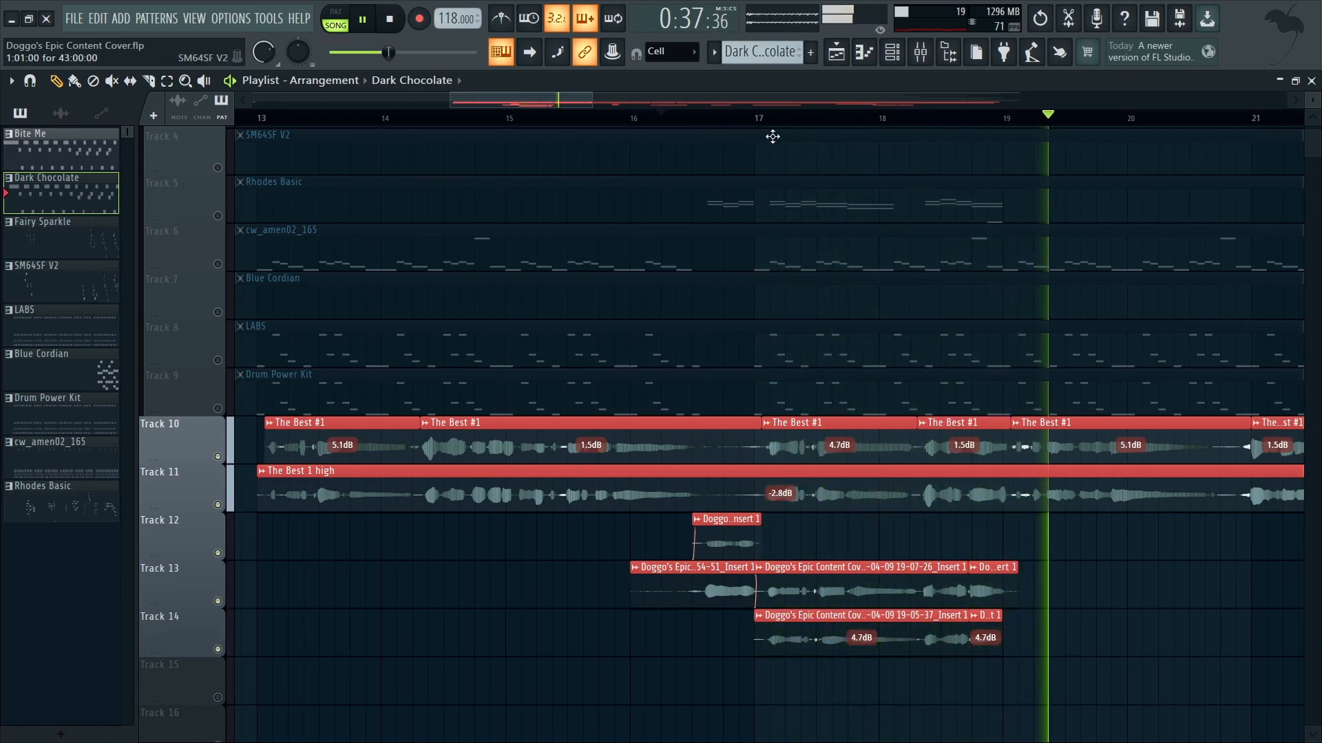
scroll(1152, 499, down, 6)
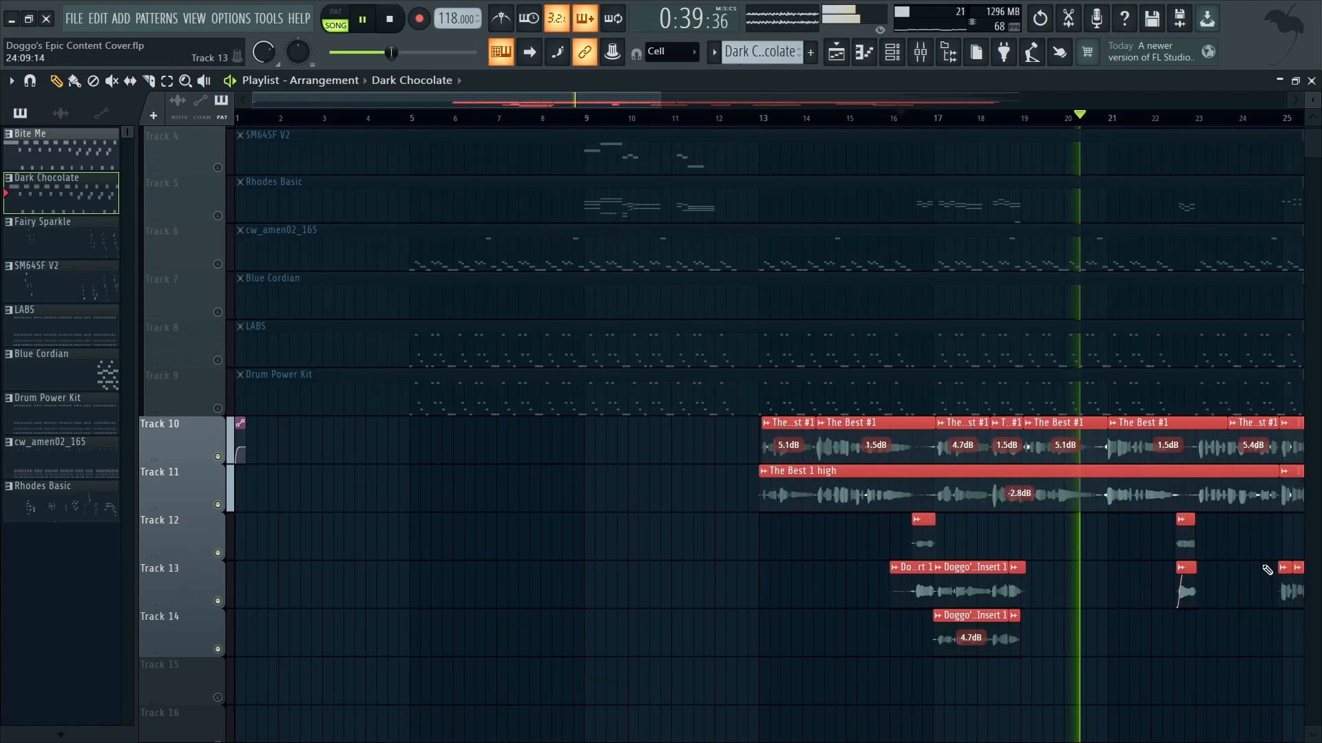
key(space)
drag(1083, 112, 1065, 124)
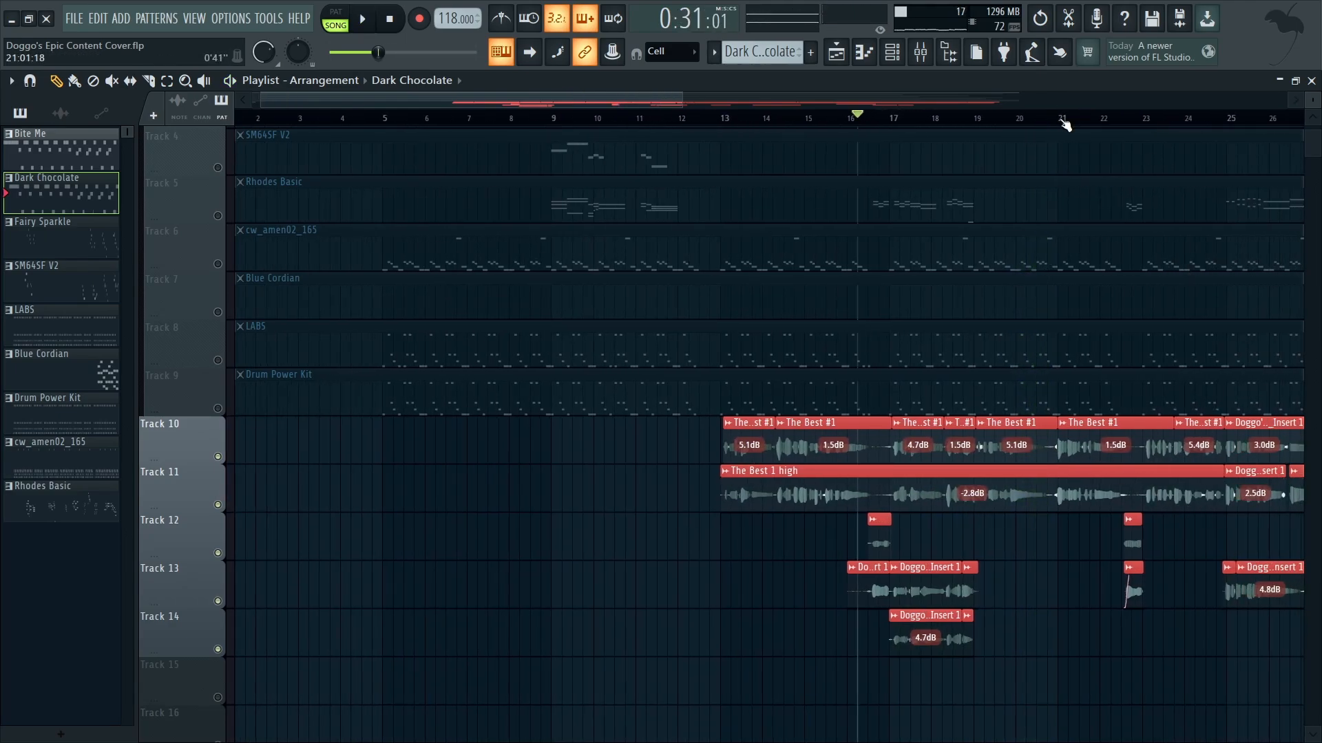
Step: Solo track 13 to listen to its audio clips around bar 25, and reactivate all tracks
scroll(1006, 540, up, 6)
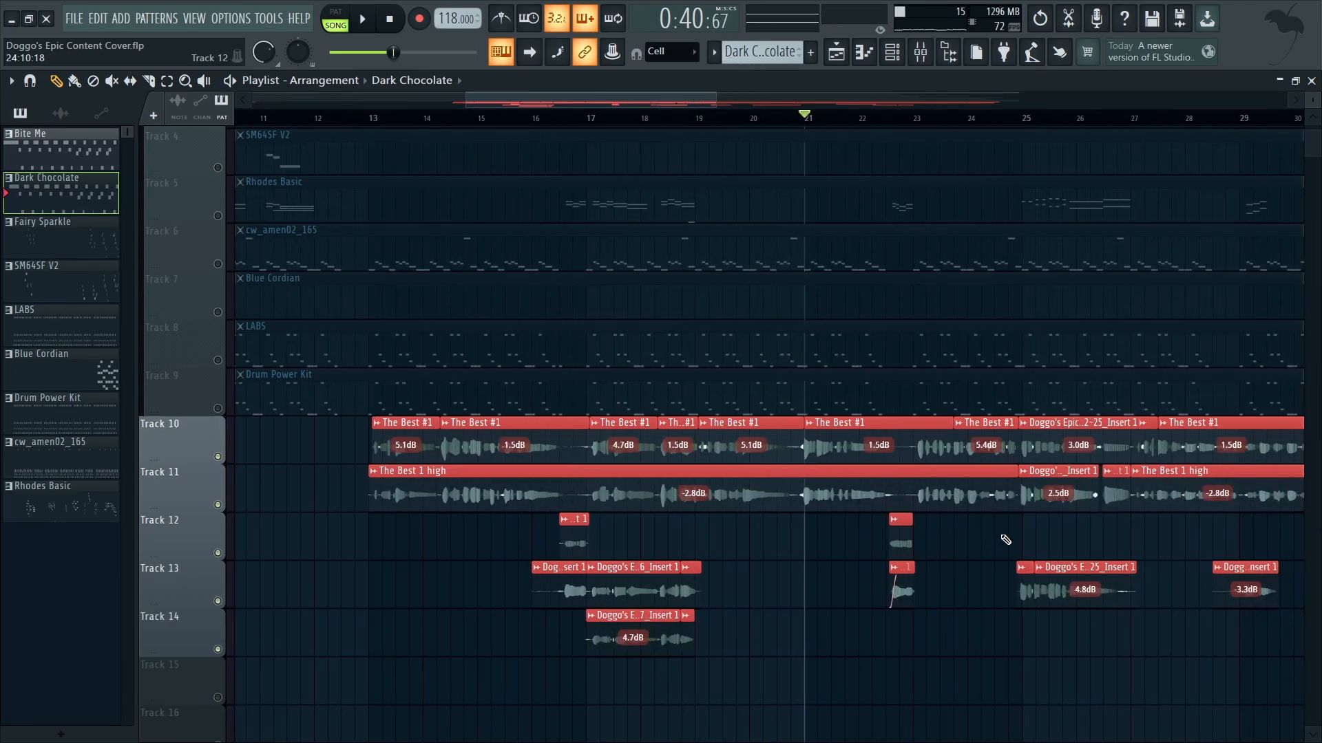
scroll(943, 530, up, 1)
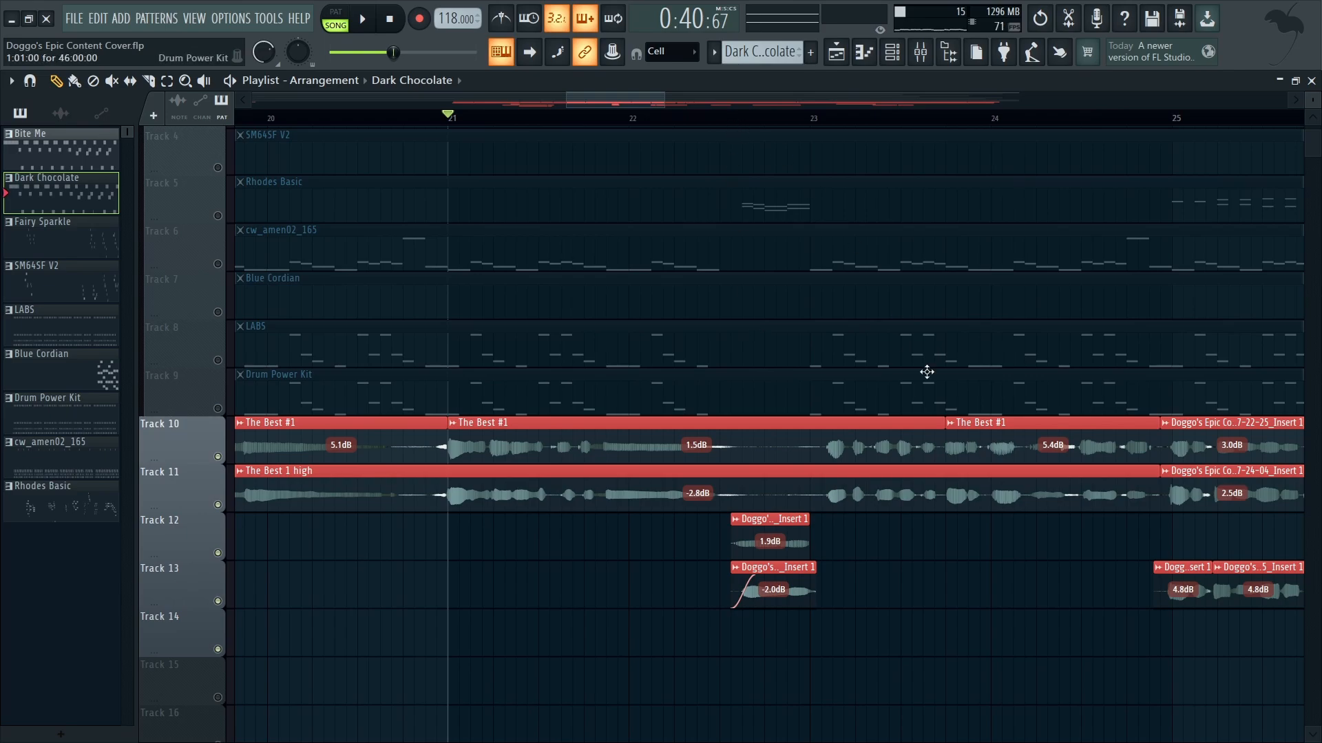
scroll(927, 372, down, 6)
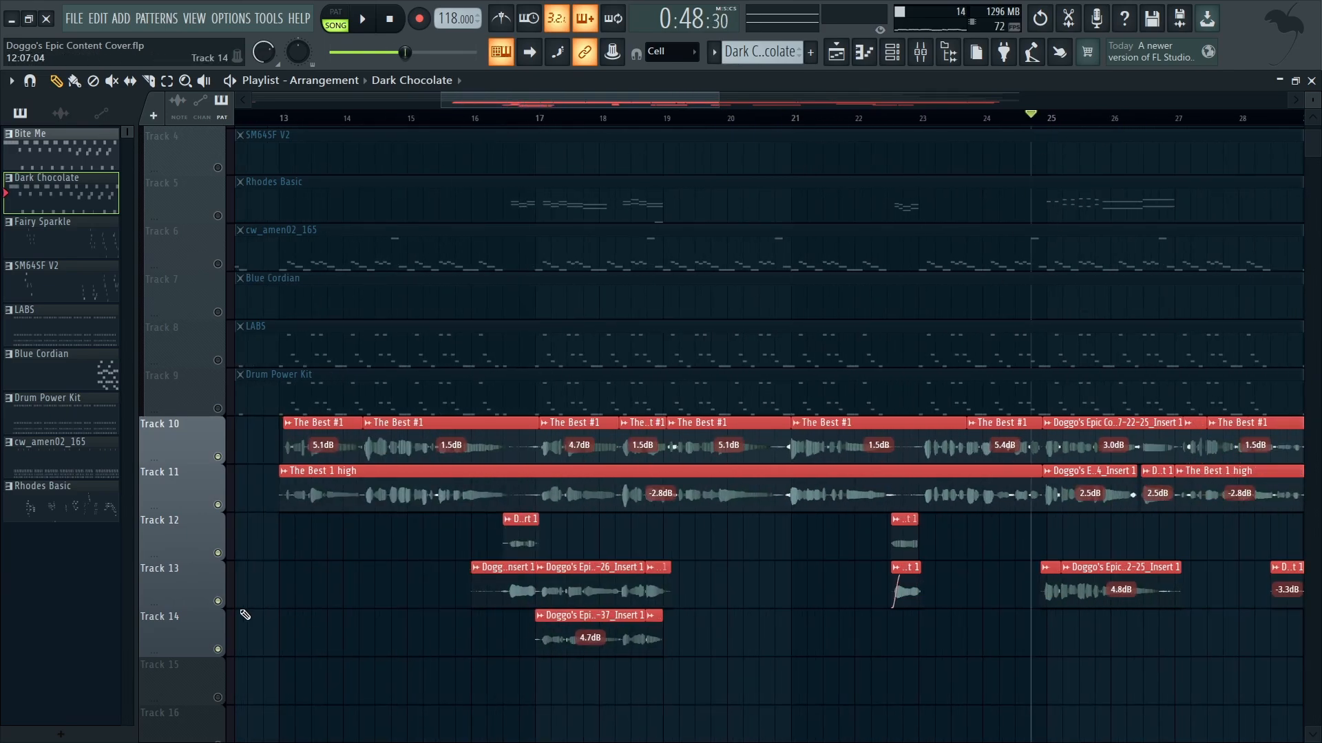
right_click(218, 601)
scroll(1086, 672, up, 5)
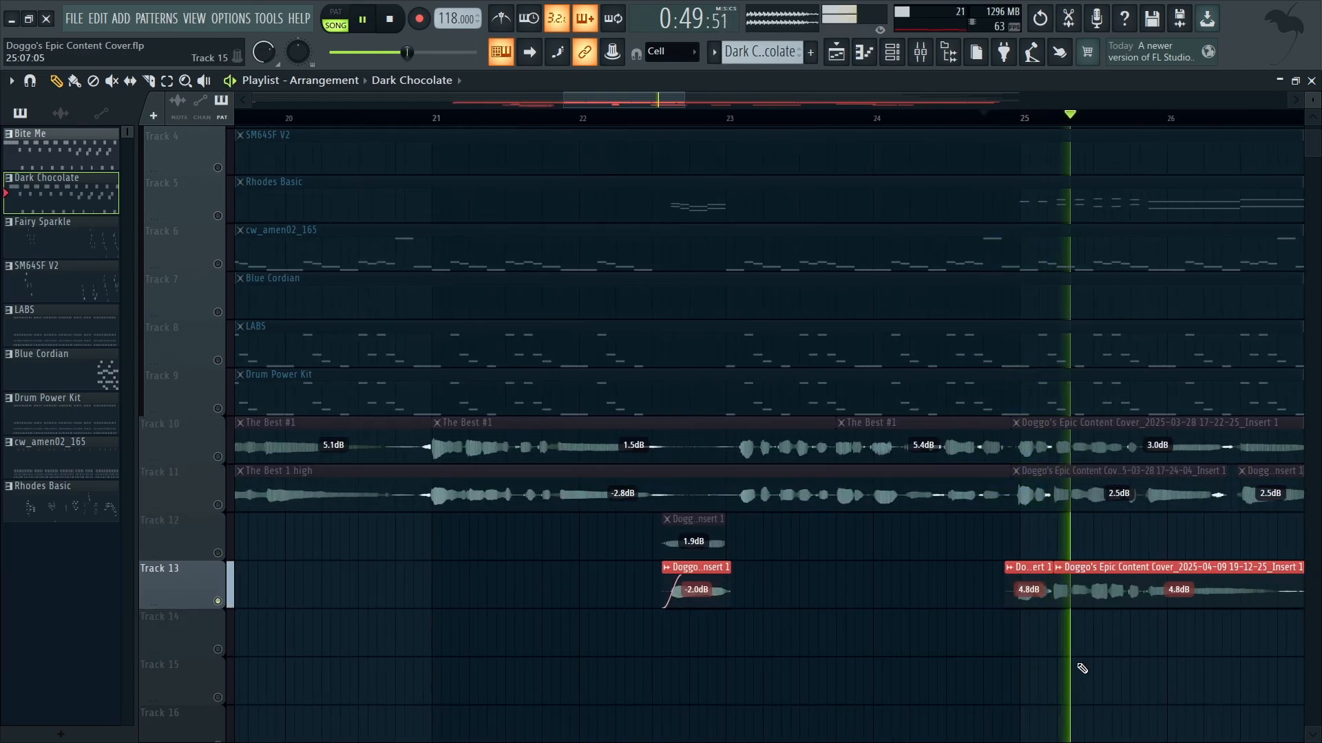
key(space)
right_click(219, 602)
key(KP_Multiply)
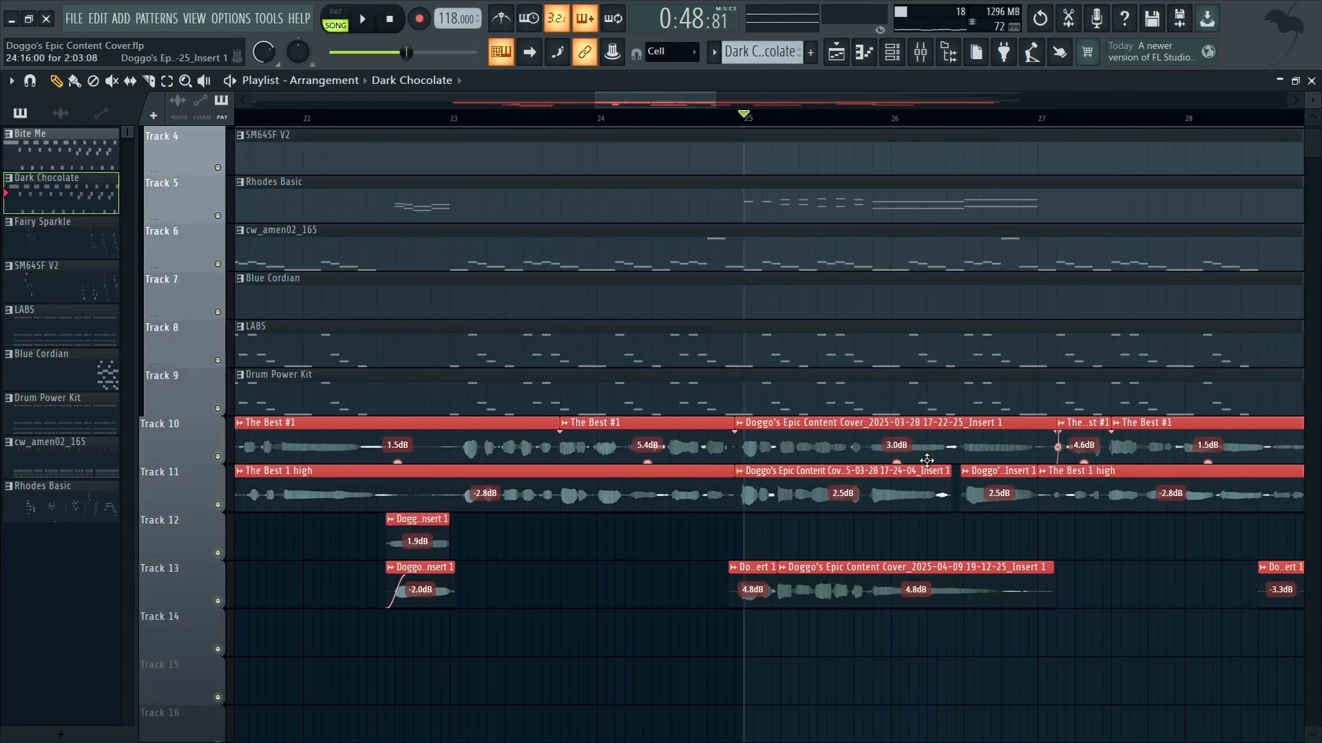
Step: Examine the extra audio clips on track 13 against tracks 10 and 11 between bars 24 and 34
scroll(973, 451, up, 3)
scroll(1019, 495, down, 5)
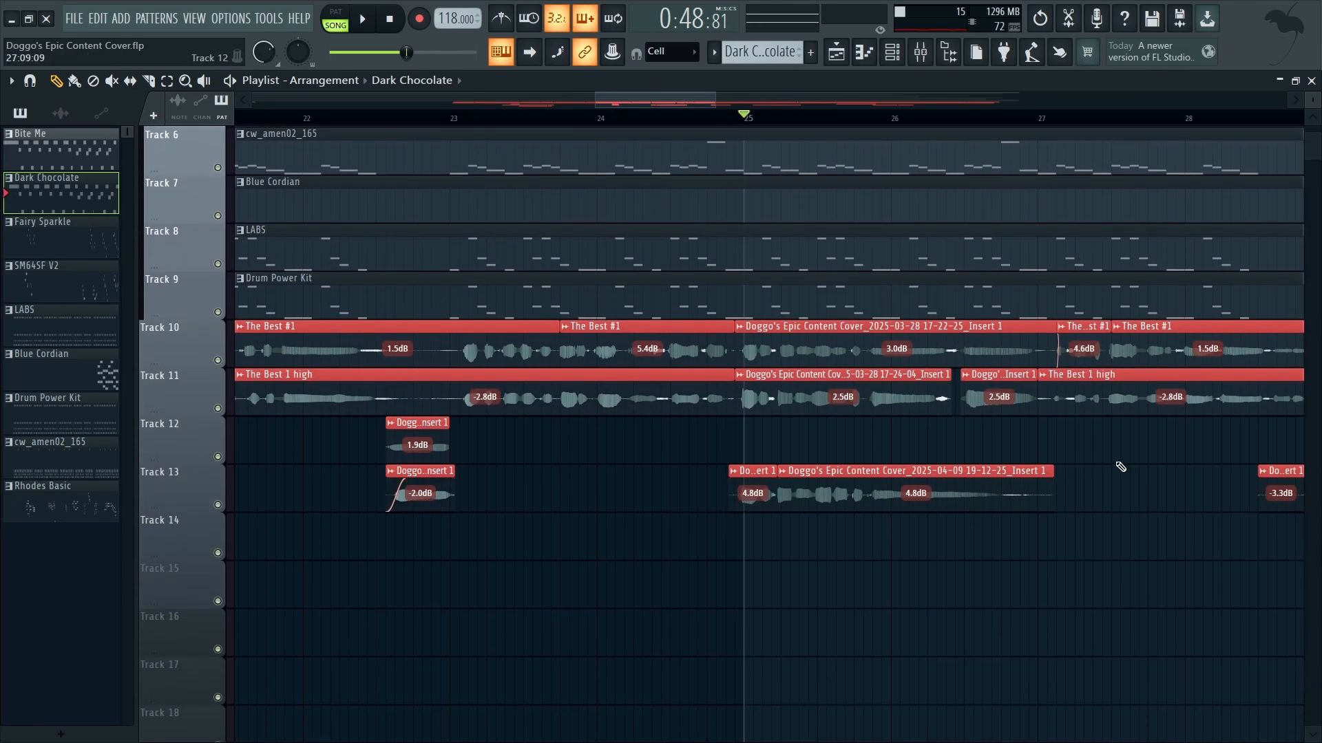
scroll(1143, 461, up, 2)
scroll(1062, 461, down, 1)
scroll(1067, 456, up, 1)
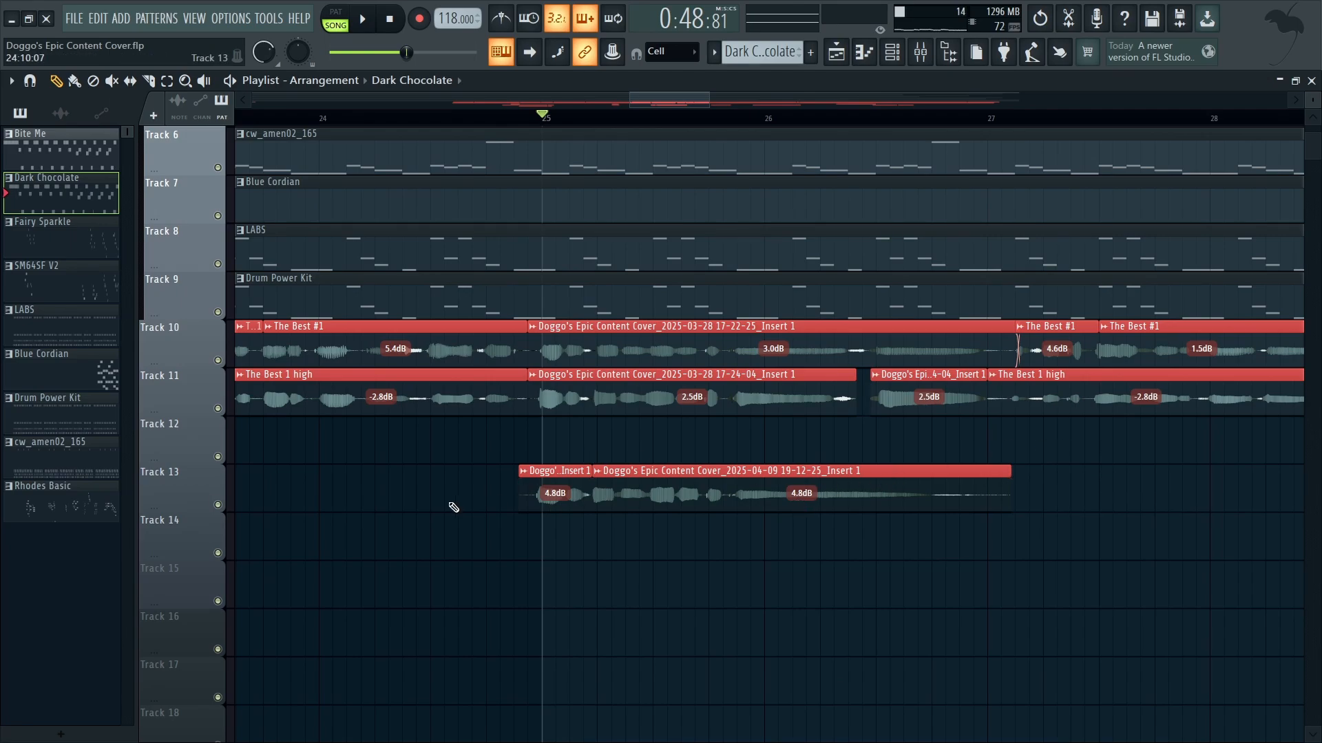
scroll(983, 452, right, 10)
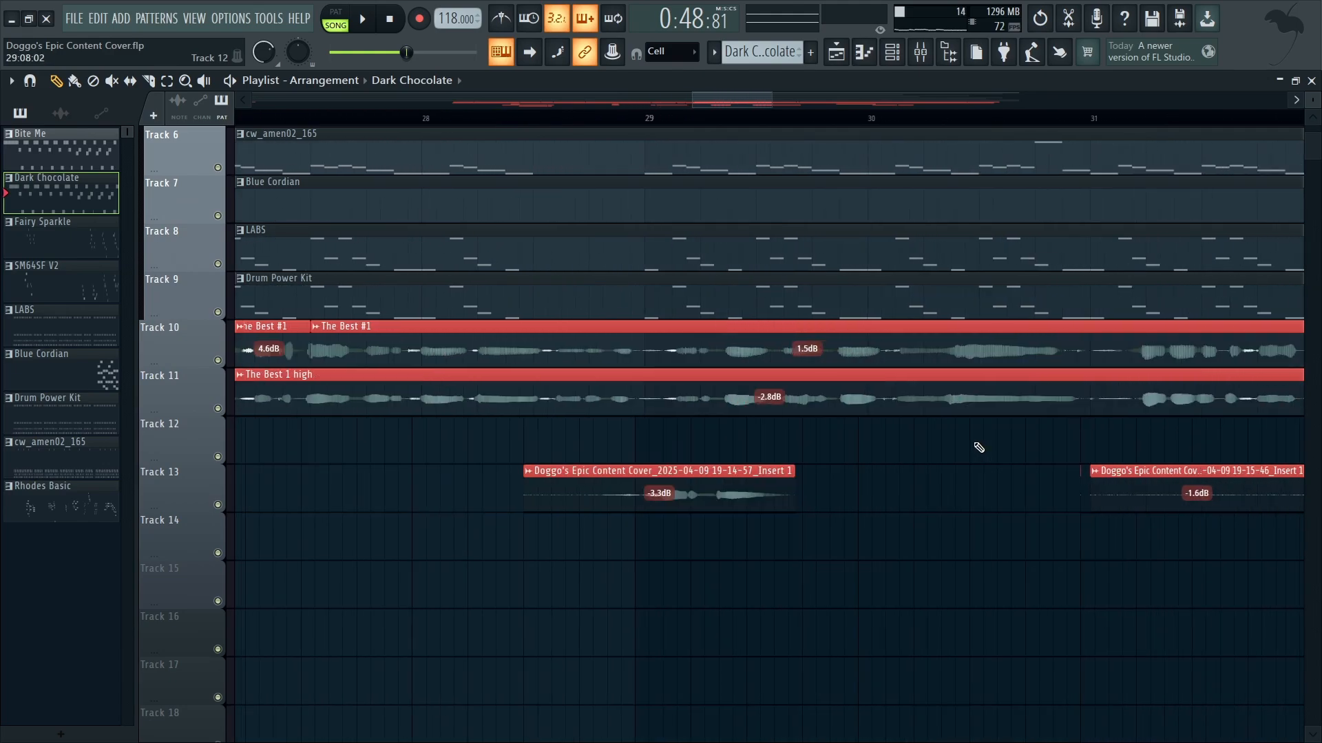
scroll(984, 448, right, 1)
scroll(895, 481, down, 2)
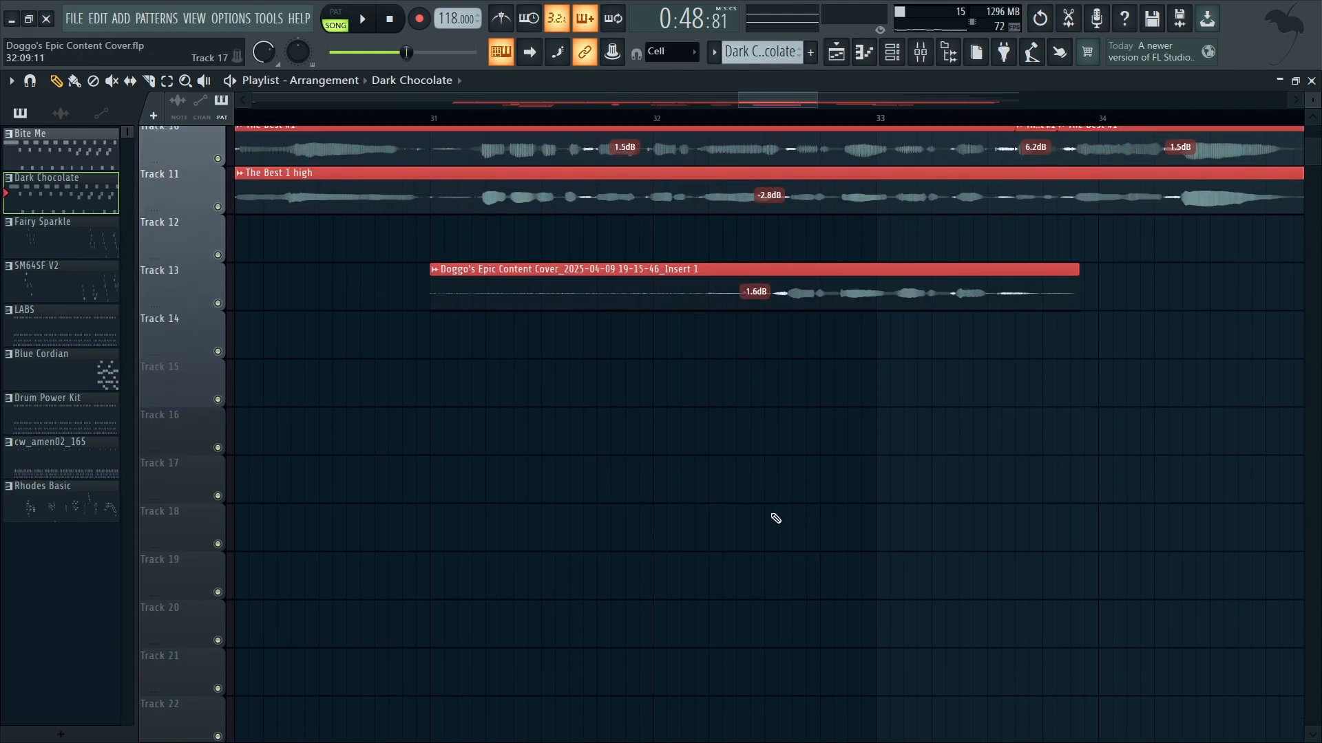
scroll(781, 530, up, 3)
scroll(626, 543, left, 10)
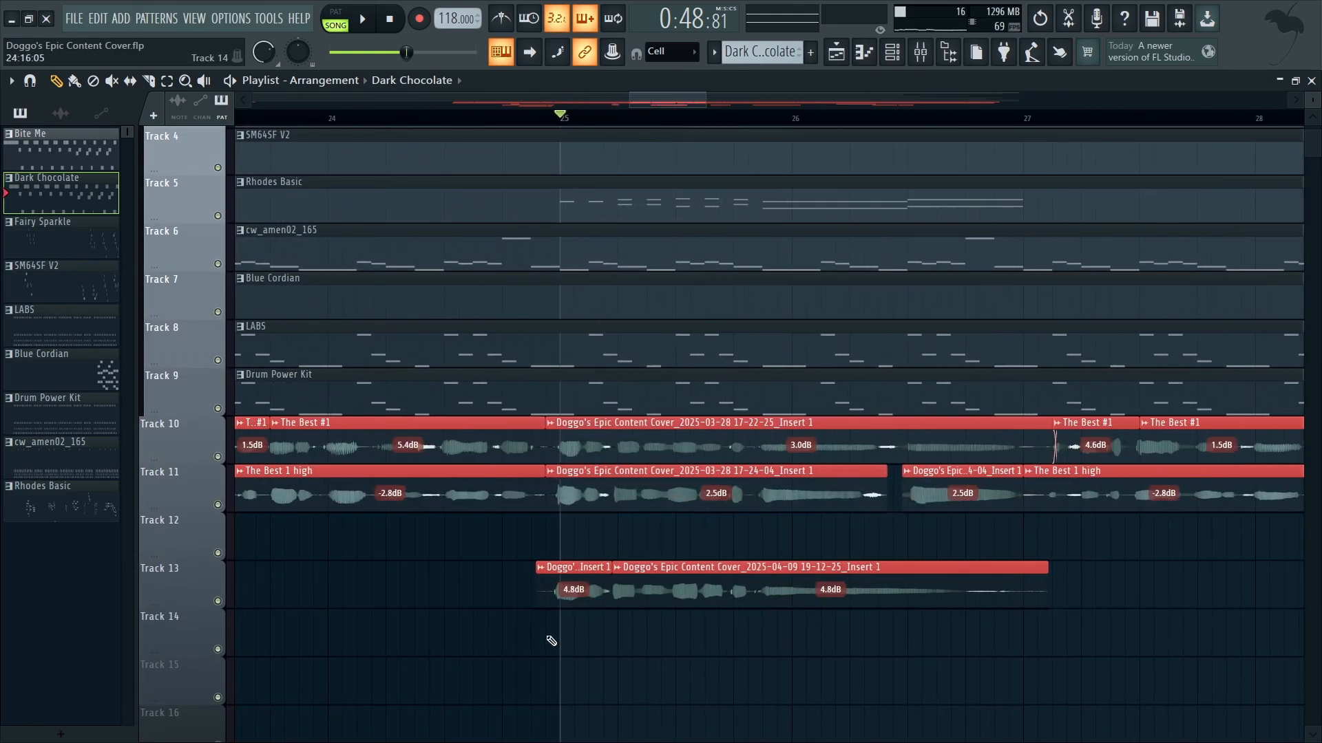
scroll(740, 593, right, 6)
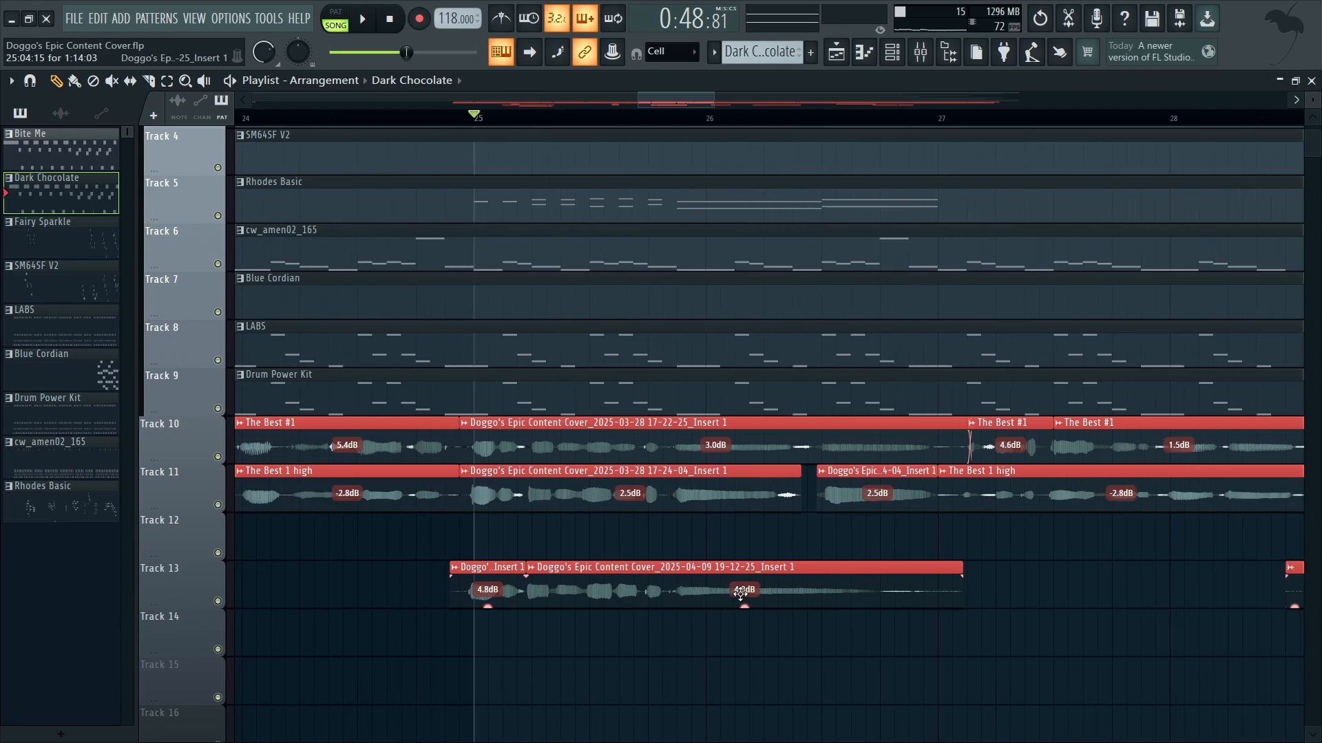
scroll(740, 594, right, 1)
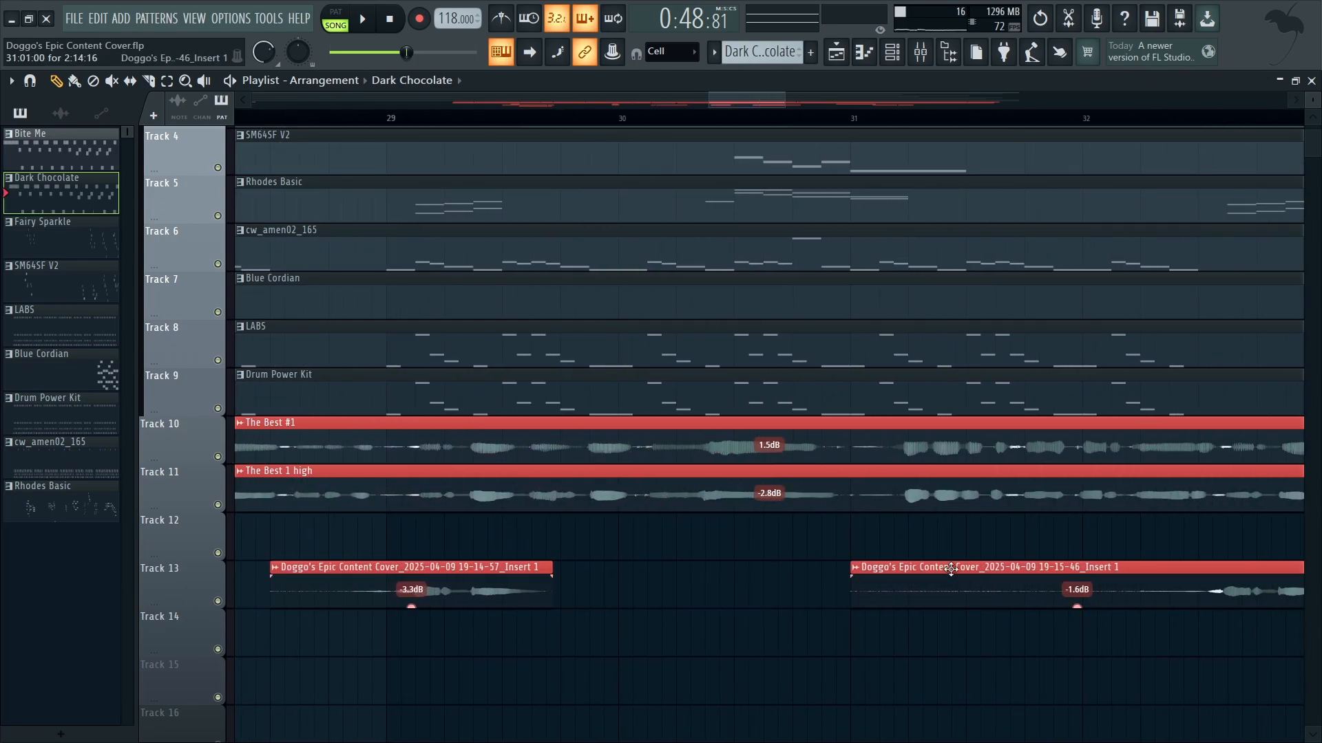
scroll(923, 625, down, 3)
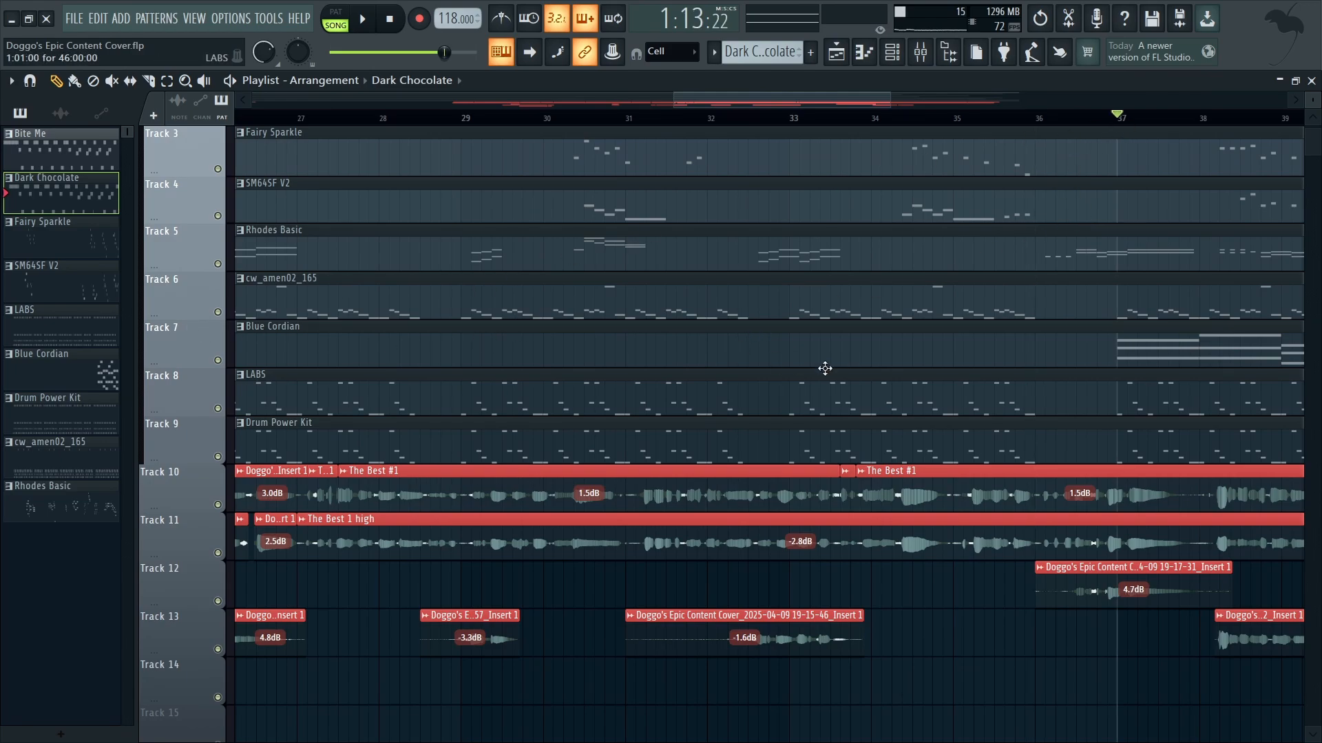
Step: Activate only Fairy Sparkle and SM64SF V2 and listen to them together from bar 38
scroll(825, 368, right, 3)
click(882, 120)
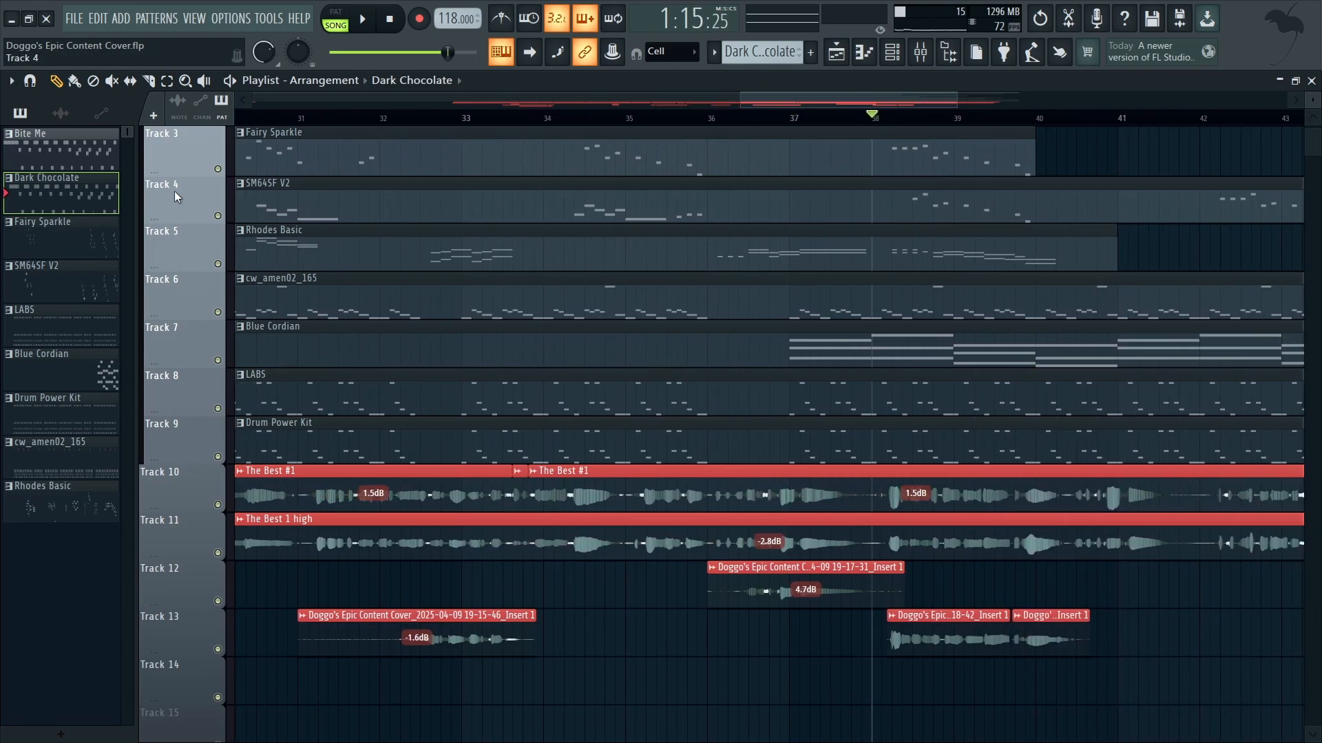
right_click(218, 169)
click(218, 216)
key(space)
scroll(725, 296, up, 3)
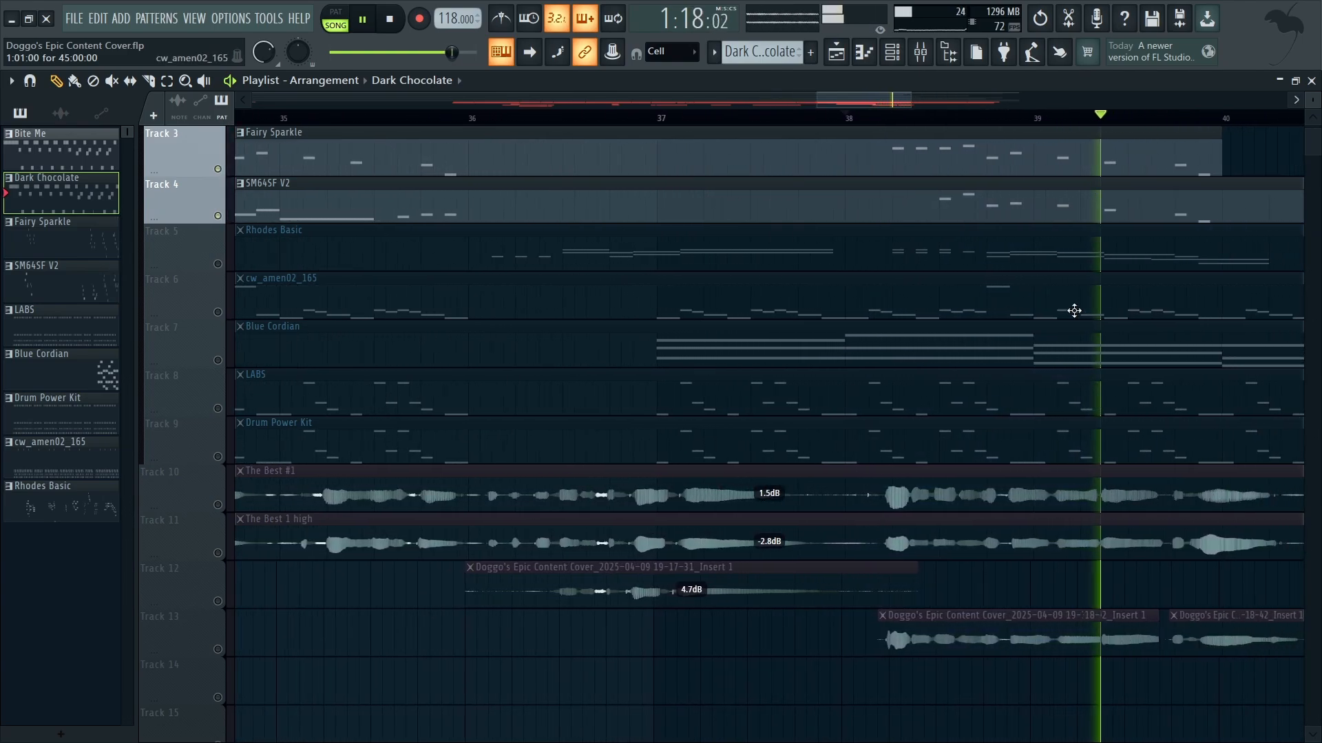
key(space)
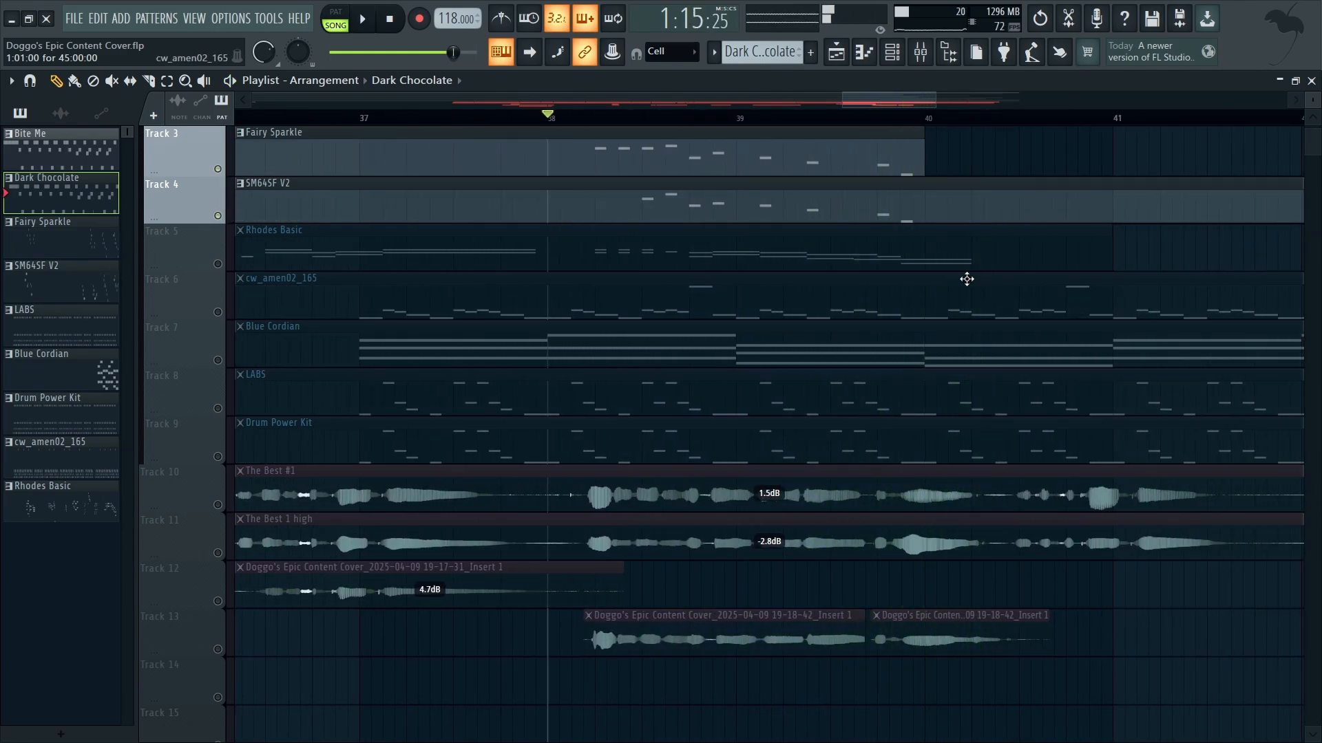
Step: Audition SM64SF V2 alone and Fairy Sparkle alone from bar 38
click(217, 219)
key(space)
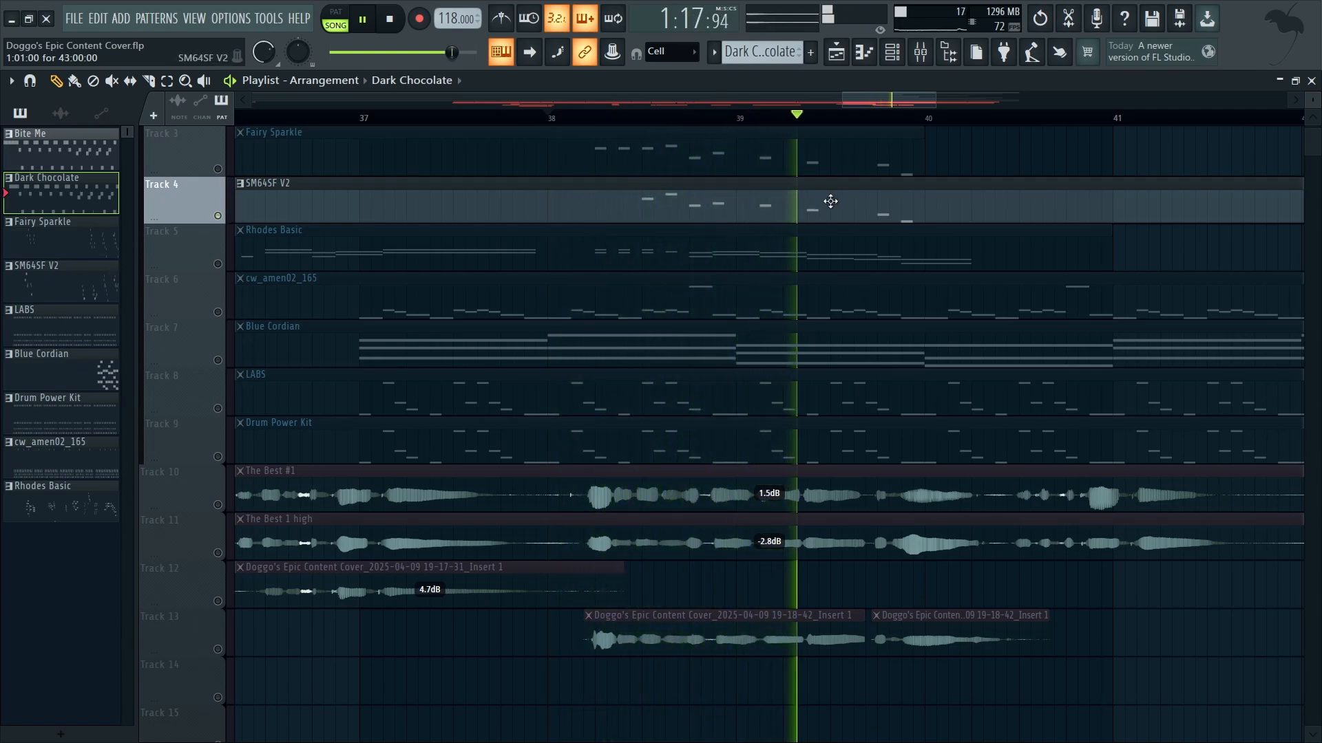
key(space)
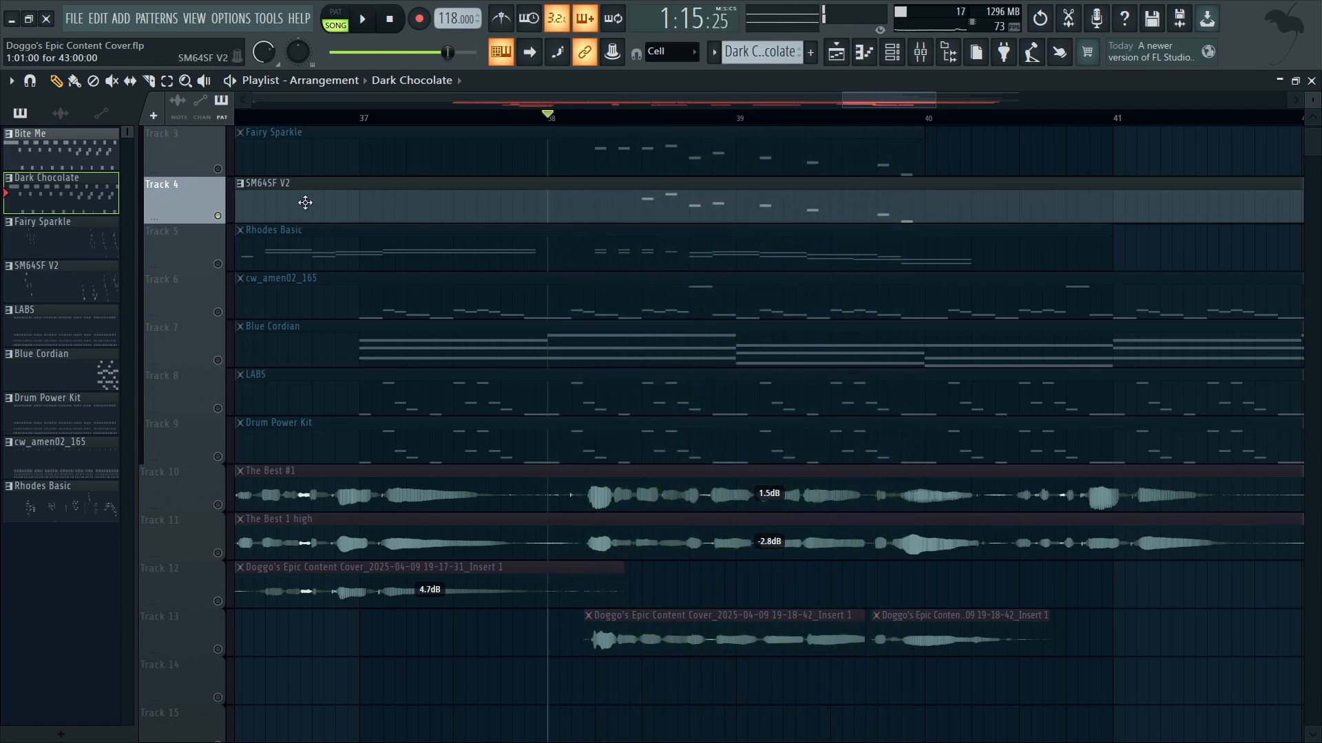
click(490, 155)
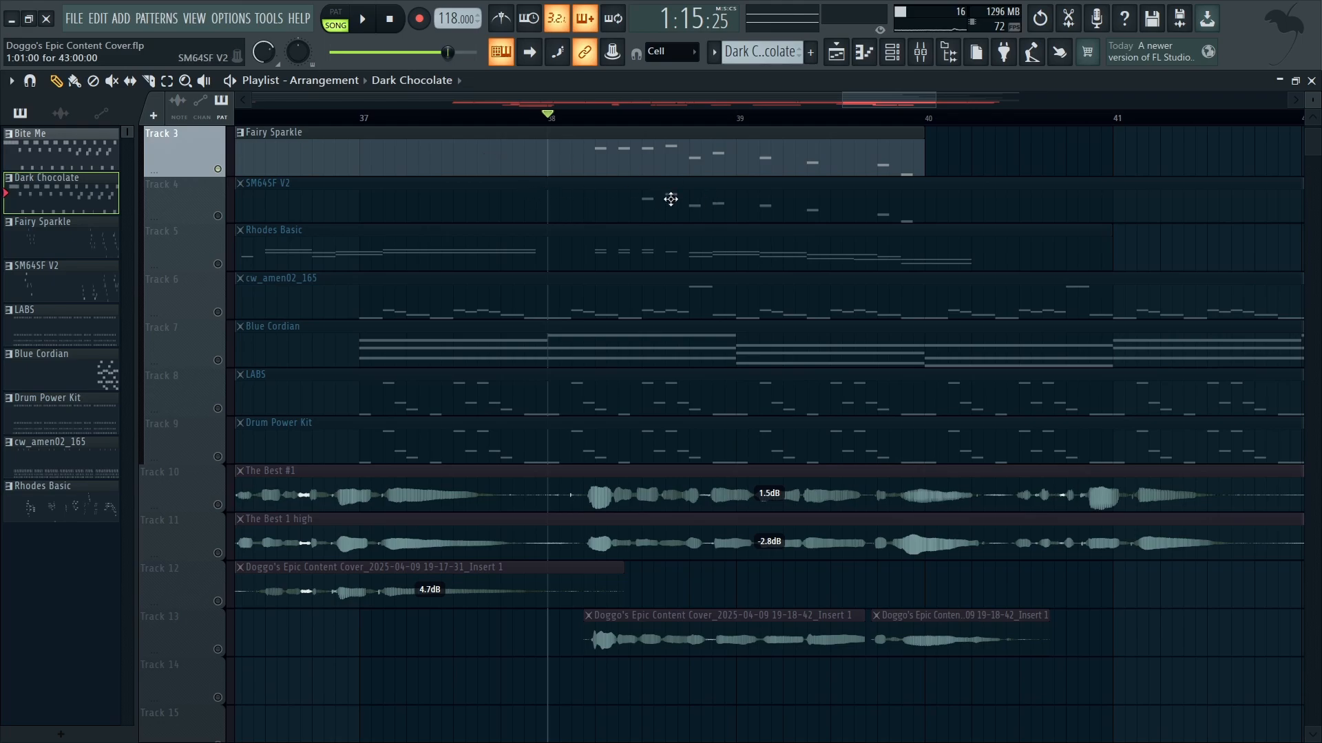
key(space)
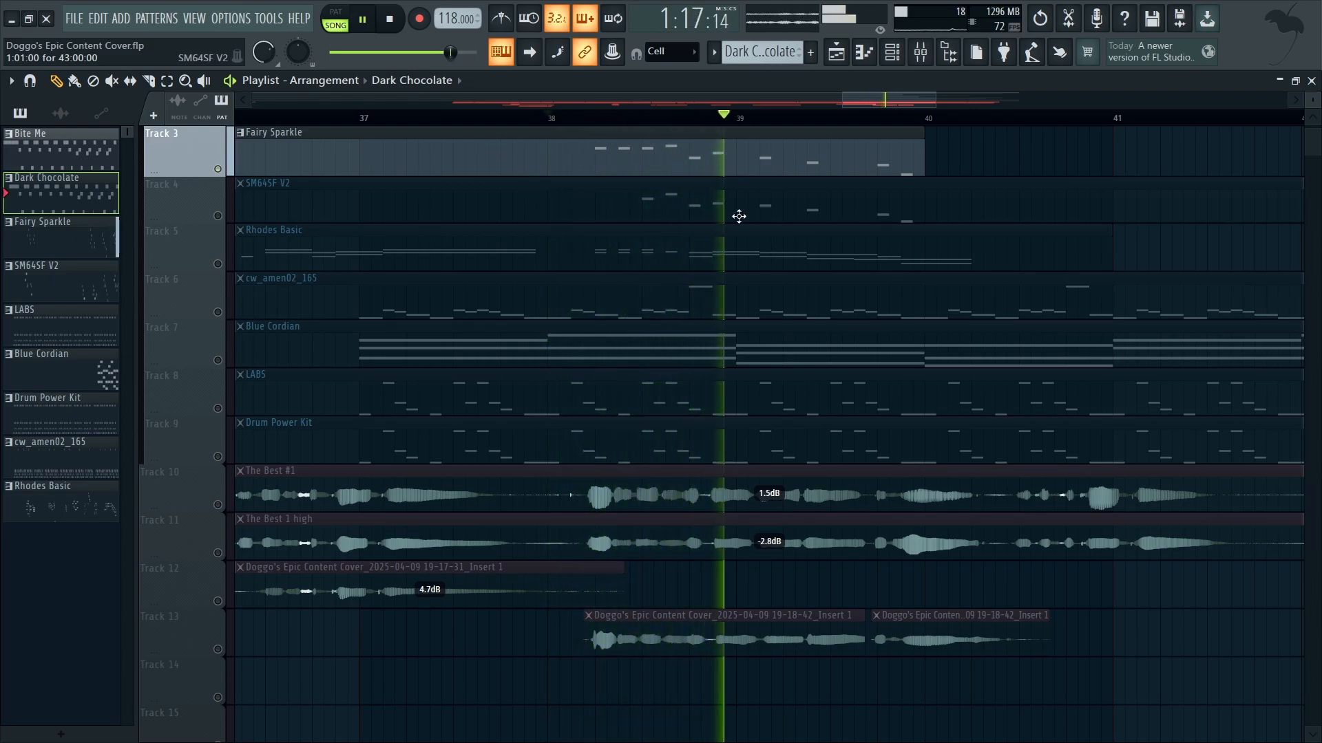
key(space)
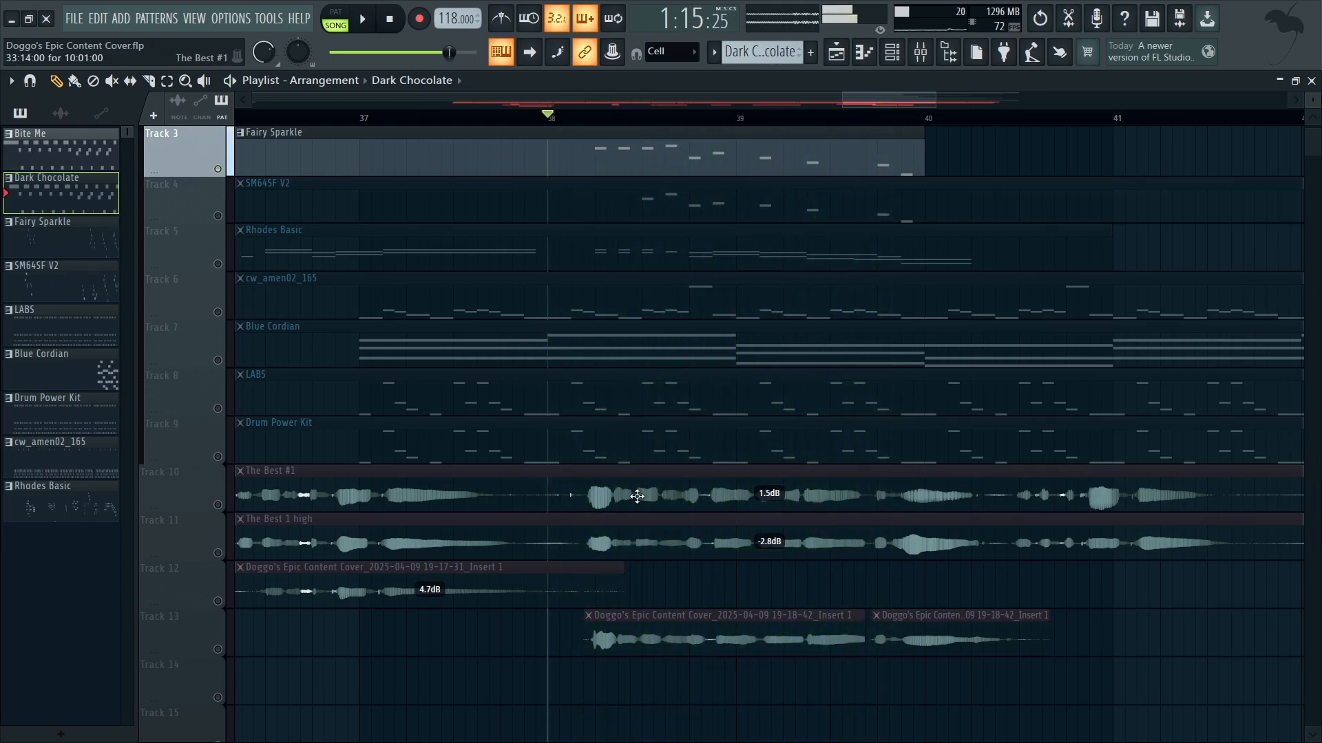
Step: Listen to audio track 13 from bar 38, first alone and again with tracks 10 and 11 activated
click(223, 649)
key(space)
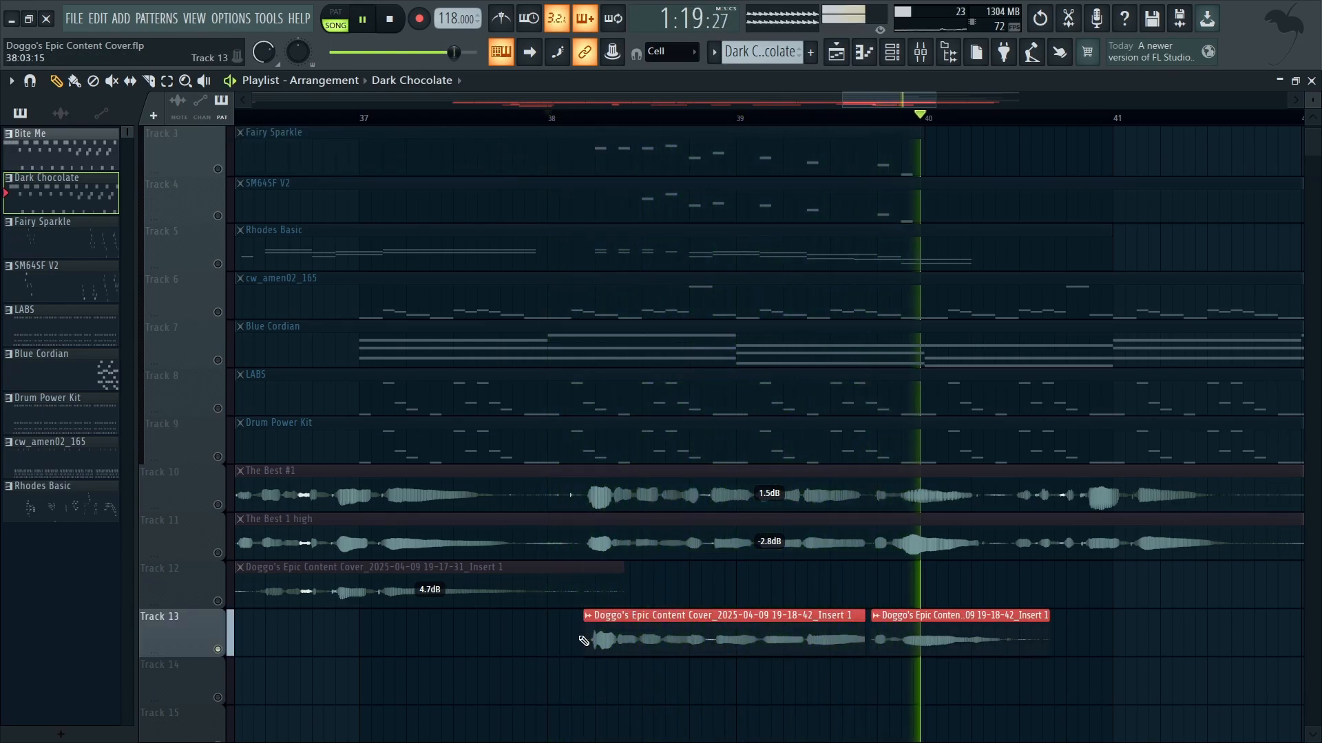
key(space)
click(219, 506)
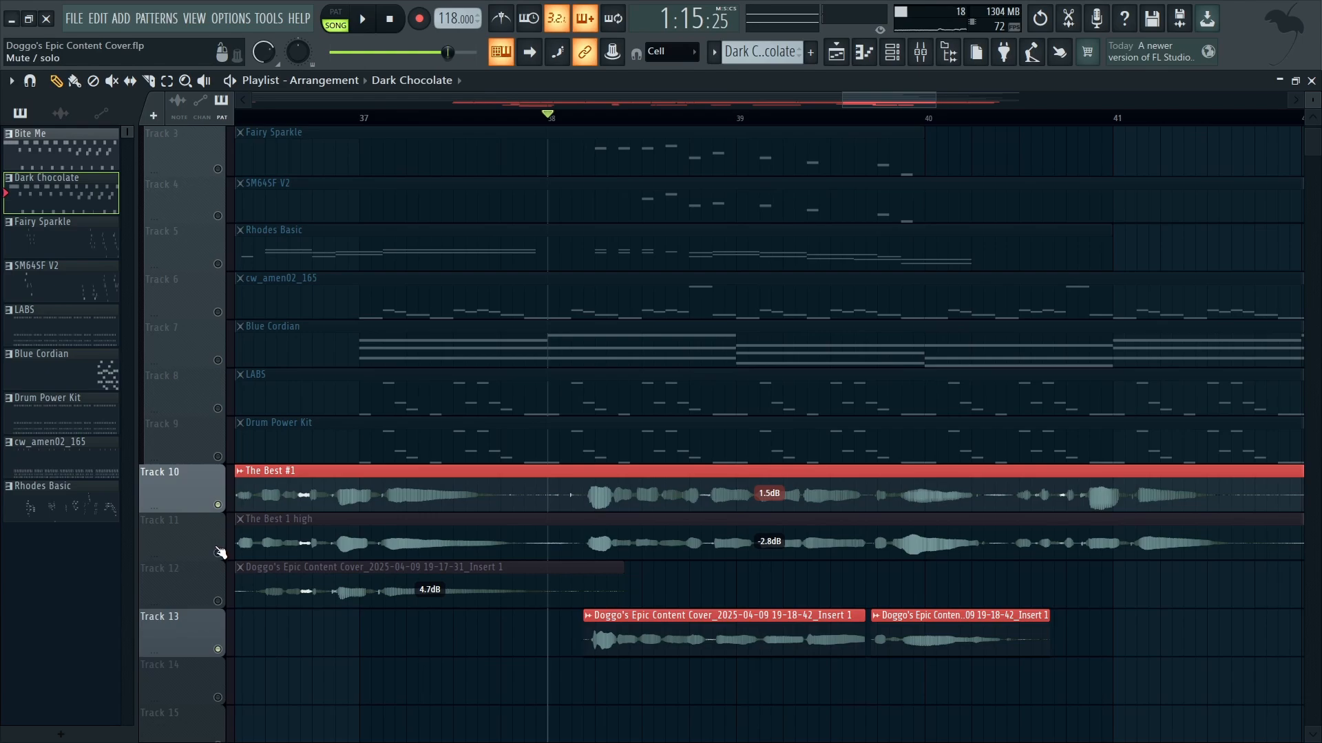
click(218, 552)
key(space)
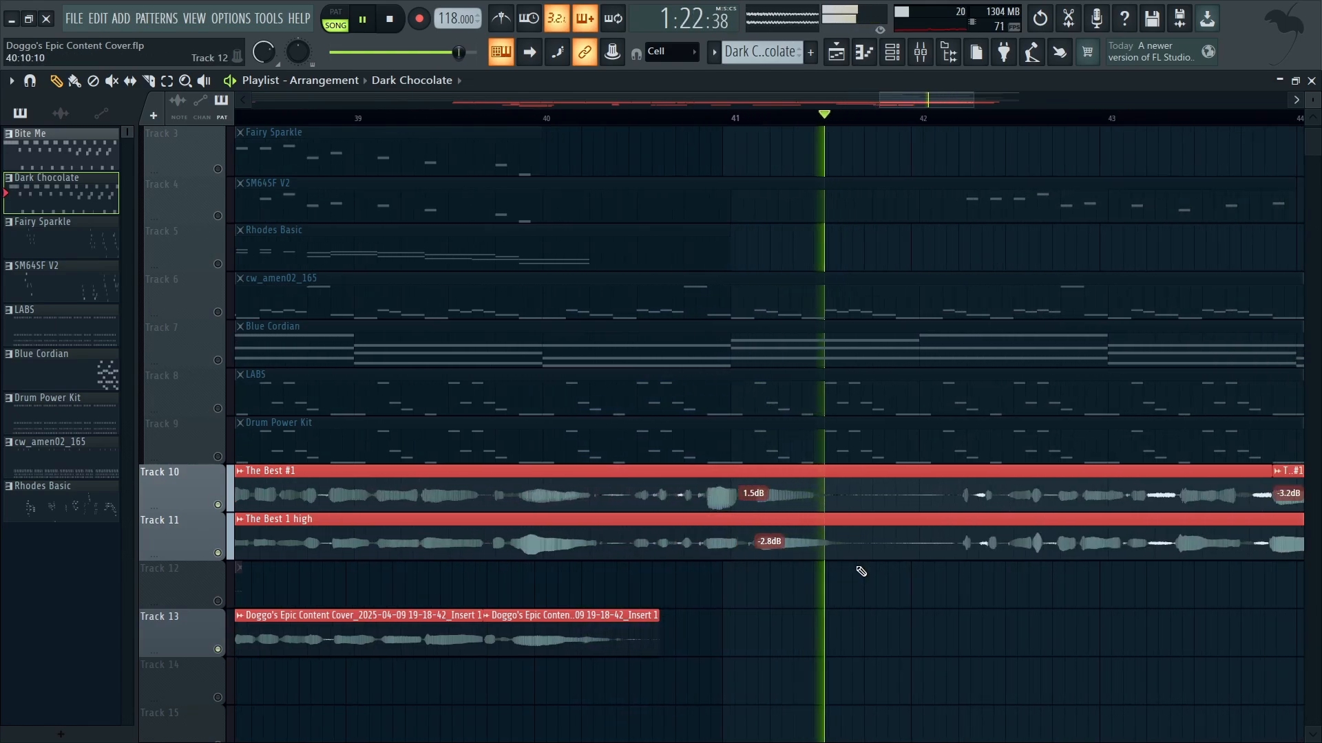
key(space)
Step: Activate SM64SF V2 alongside audio tracks 10, 11 and 13 and listen to them together from bar 42
click(219, 216)
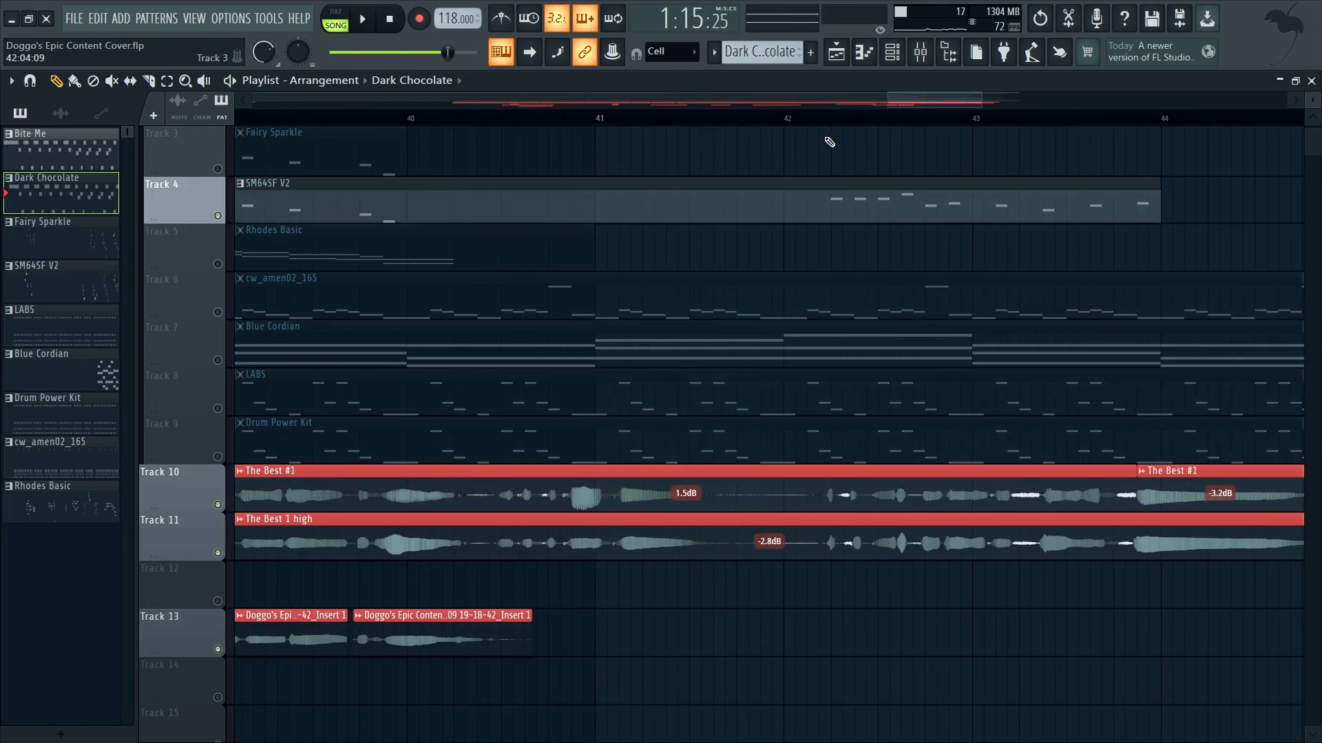
click(790, 118)
key(space)
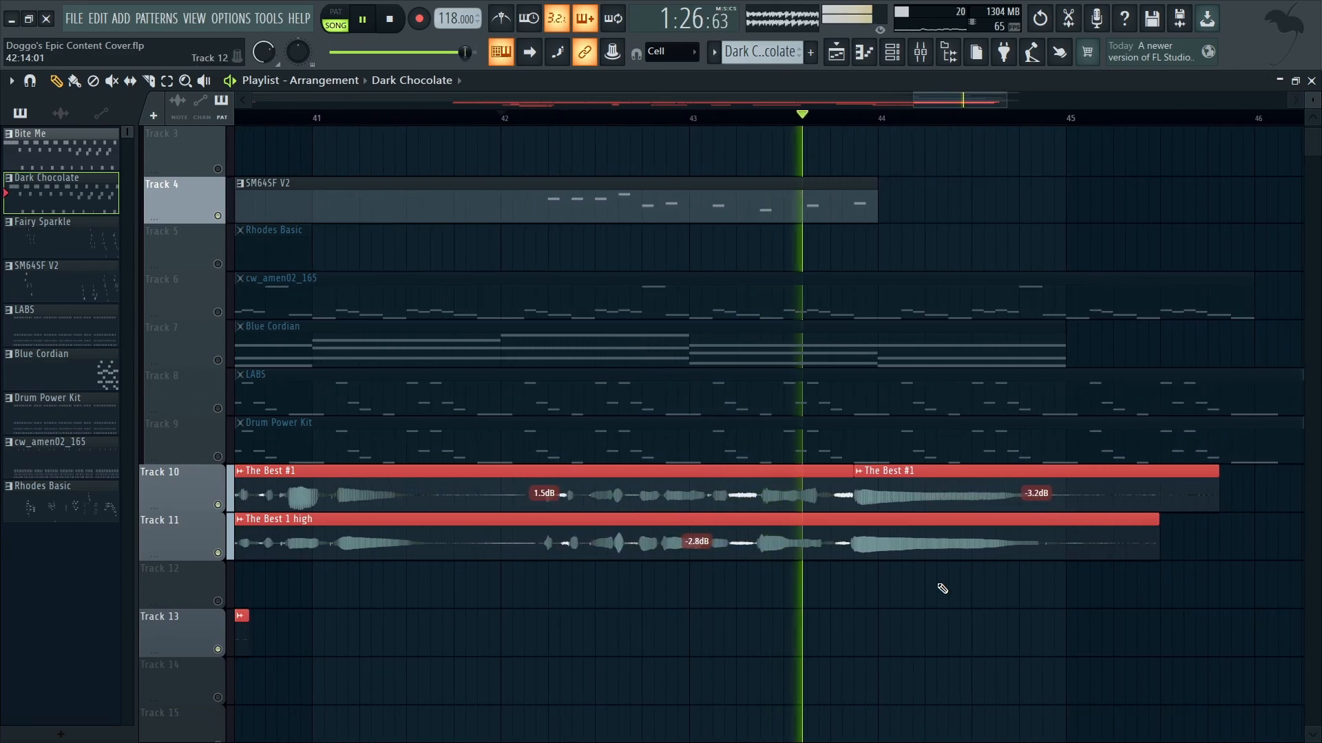
scroll(894, 561, down, 8)
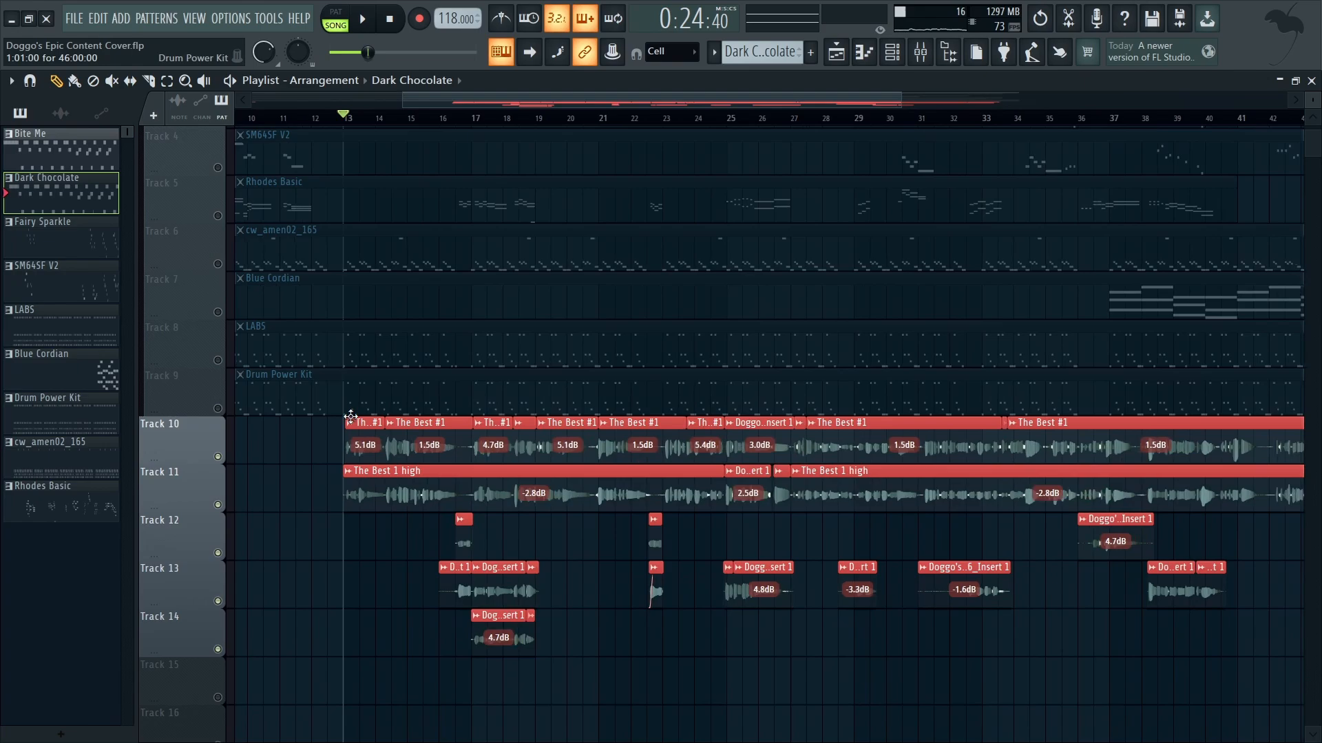
scroll(279, 406, up, 4)
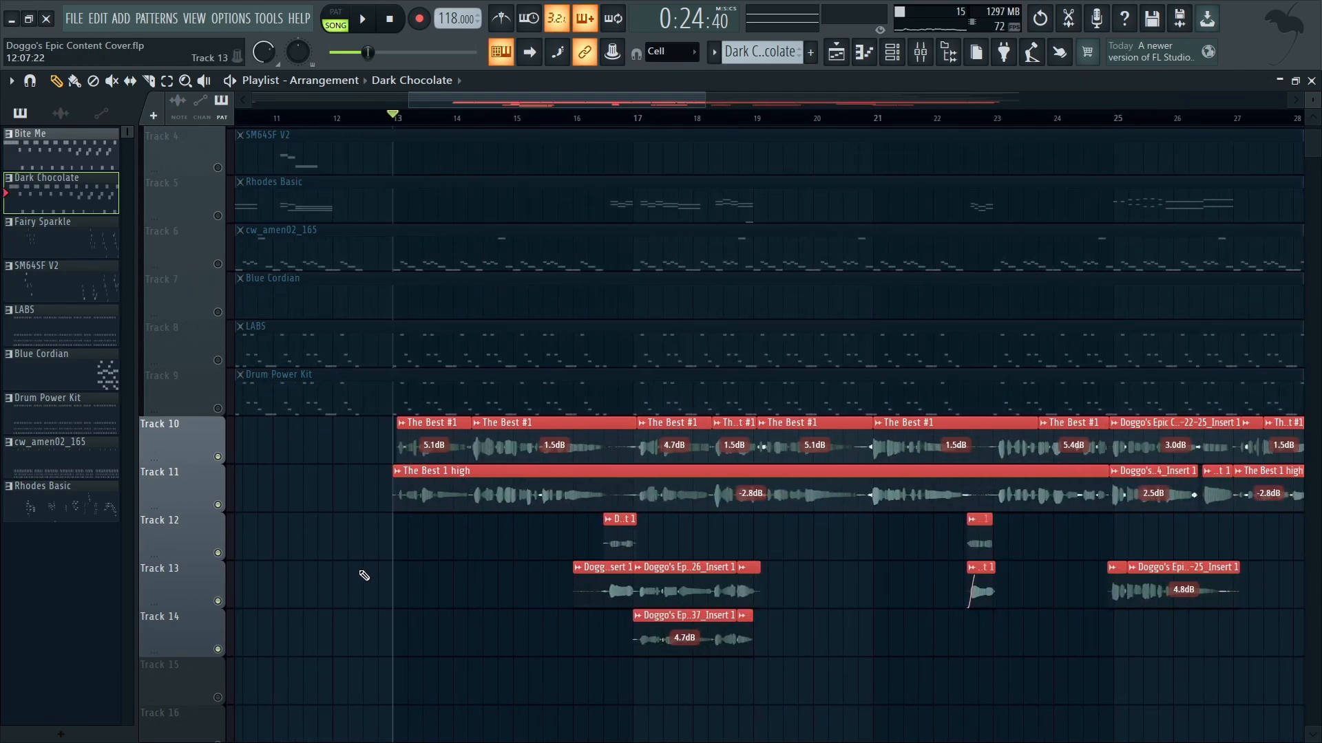
Step: Place the playback position at bar 17 and reactivate all playlist tracks
click(645, 120)
scroll(348, 415, up, 3)
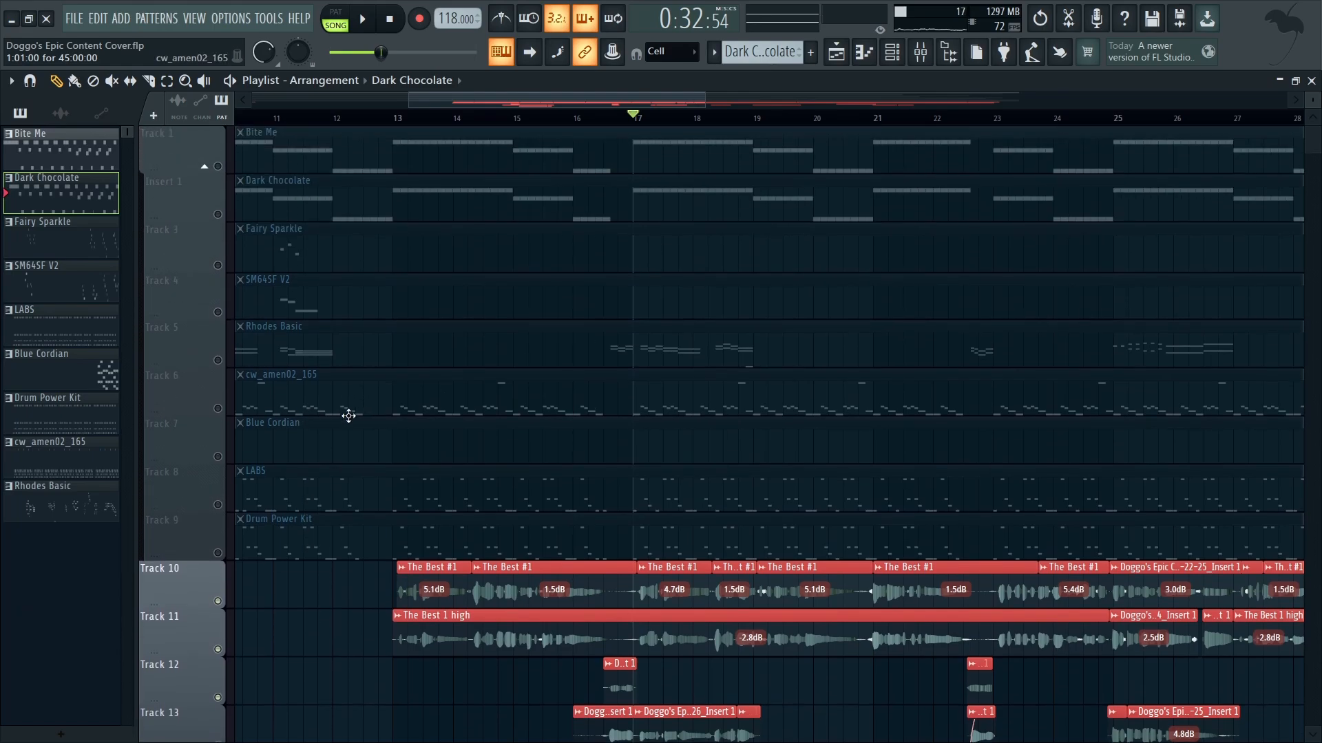
scroll(398, 339, down, 6)
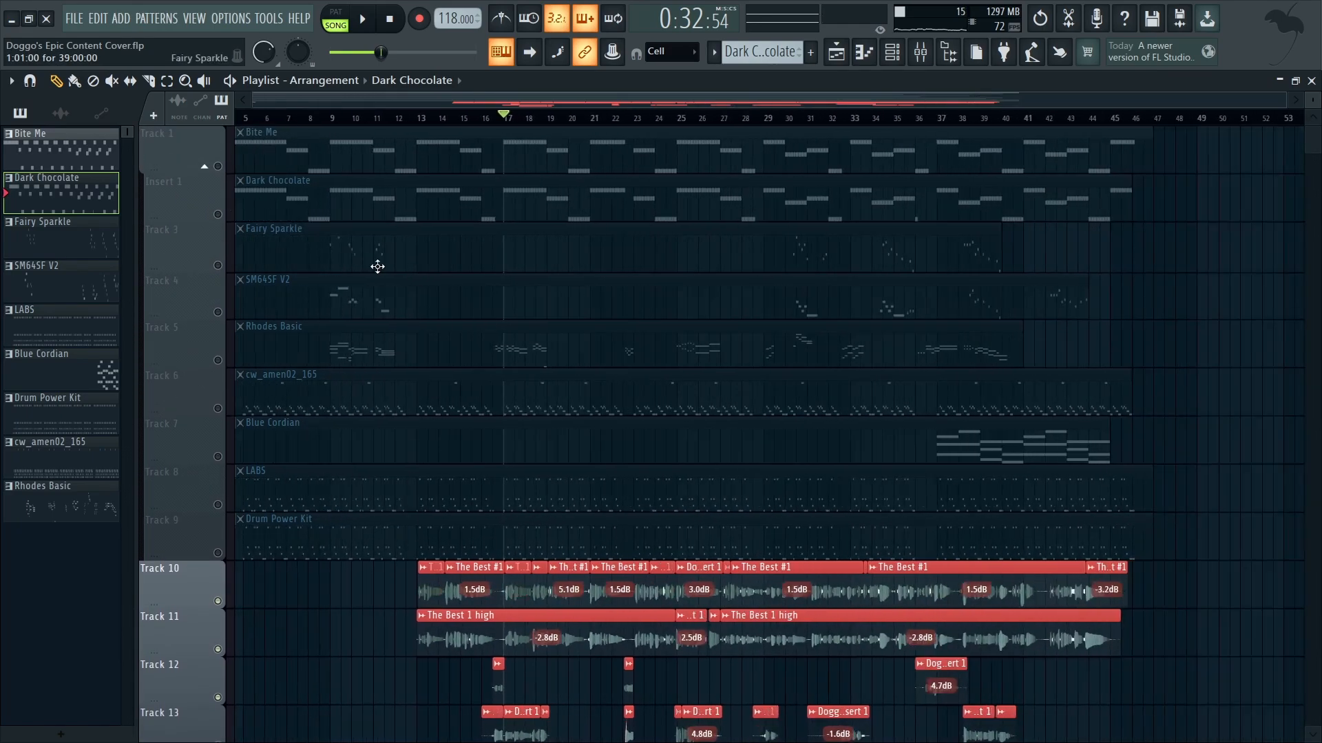
click(224, 172)
right_click(220, 168)
scroll(315, 307, down, 5)
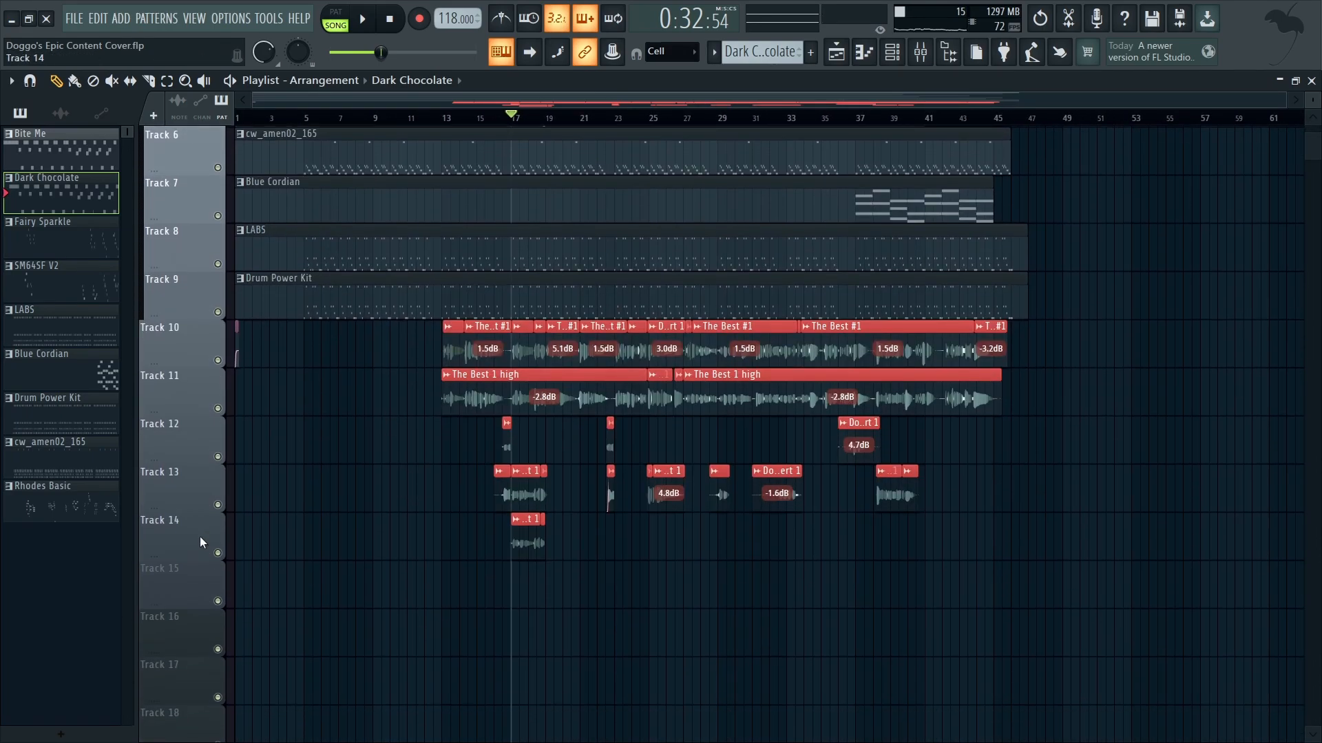
Step: Make track 15 an audio track linked to mixer Insert 1 and turn its input monitoring off
click(165, 577)
click(430, 32)
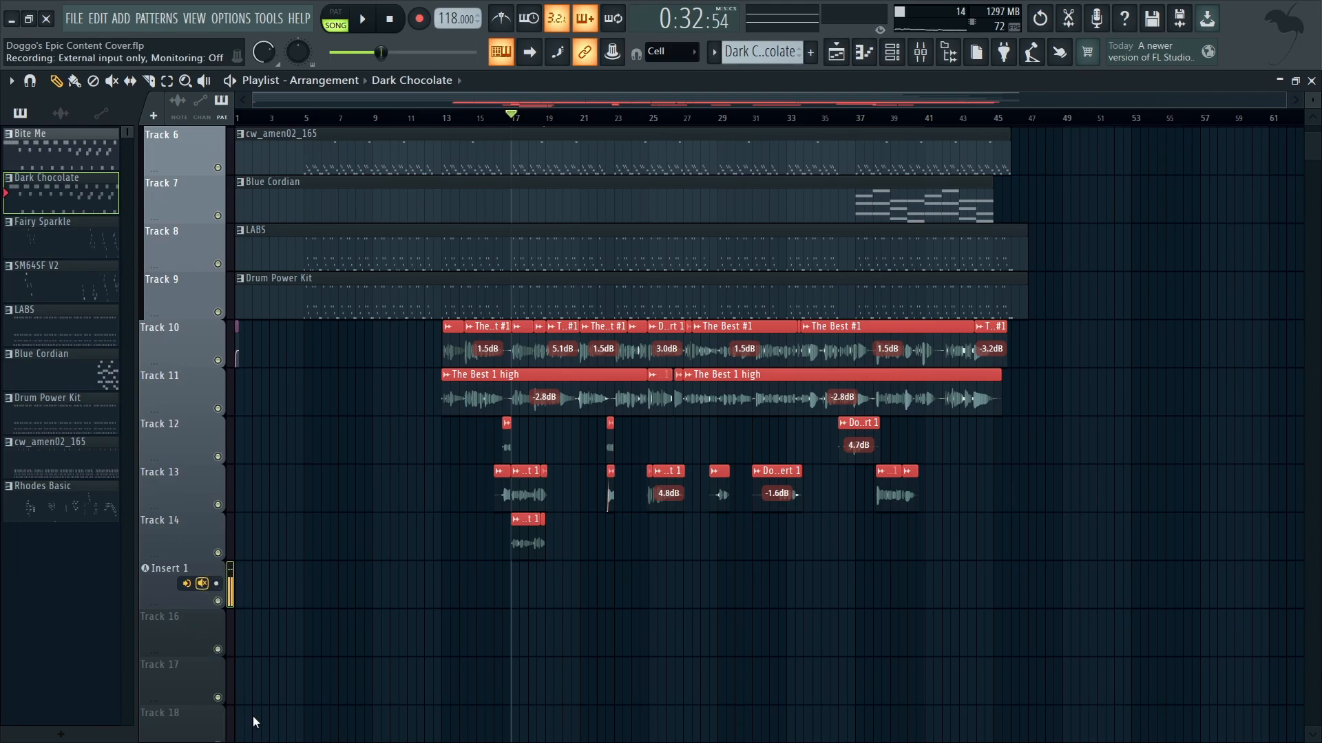
click(187, 583)
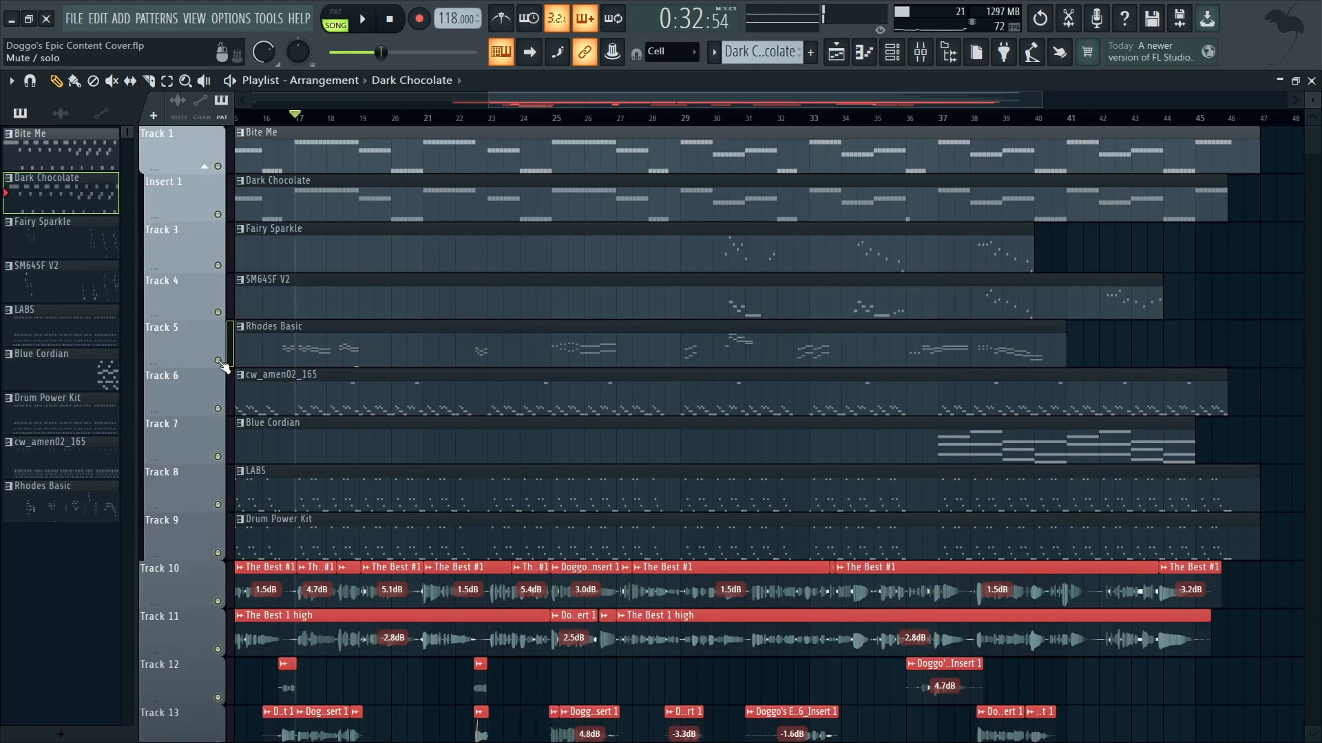
Step: Solo the Rhodes Basic track in the playlist and listen to it from bar 17 and again from bar 21
right_click(218, 360)
scroll(275, 386, up, 6)
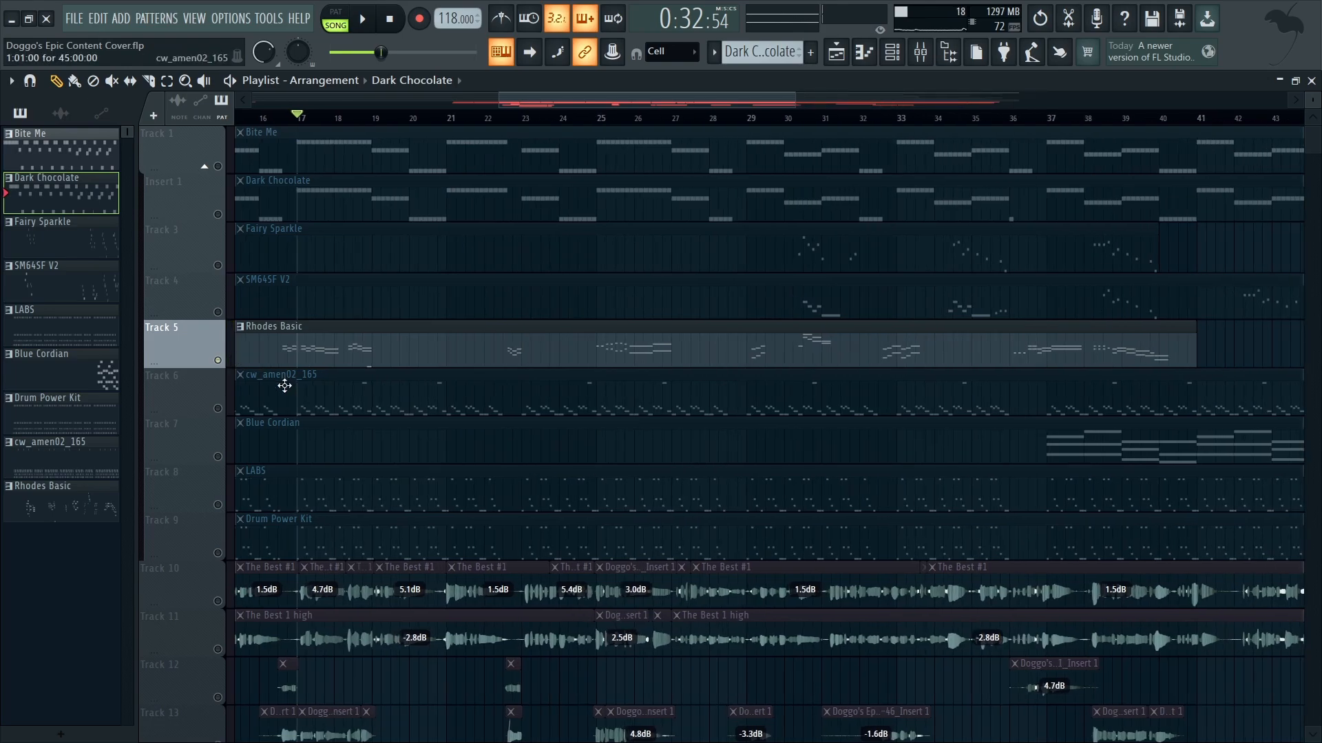
key(space)
scroll(272, 387, up, 1)
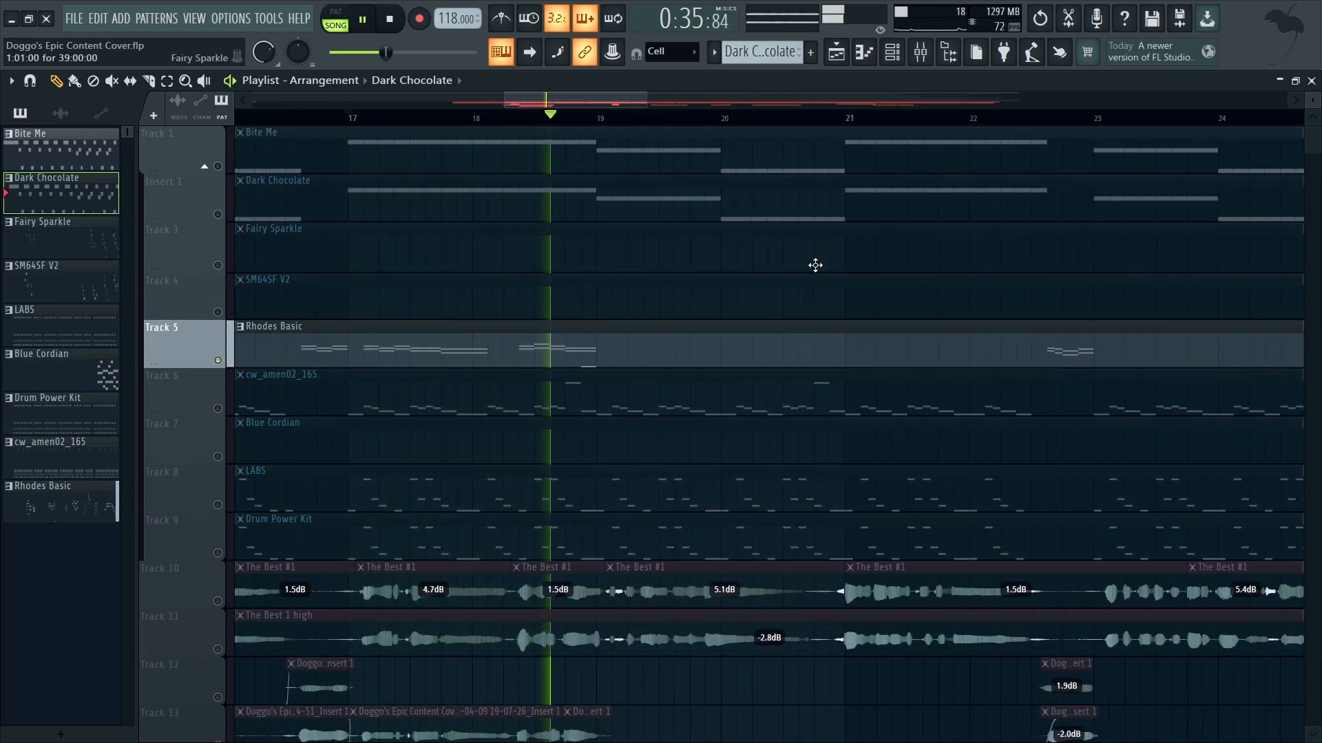
key(space)
click(854, 117)
key(space)
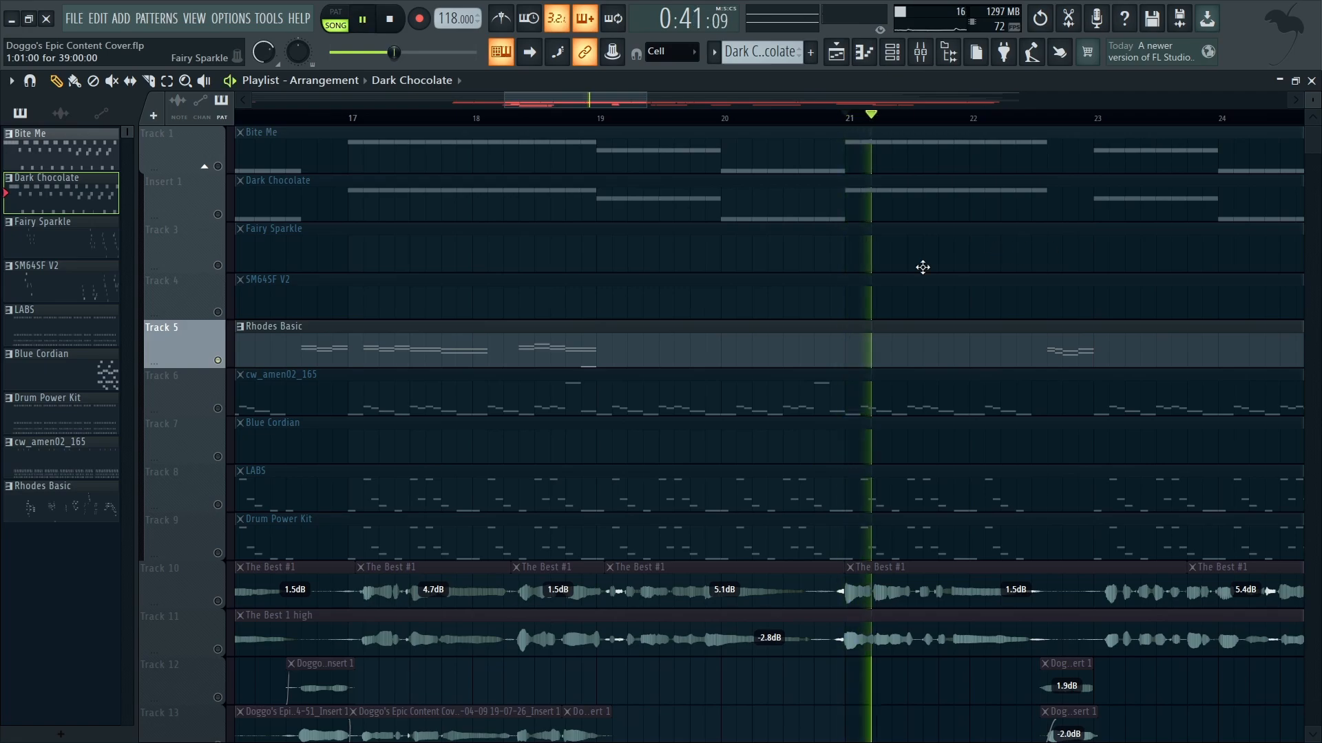
key(space)
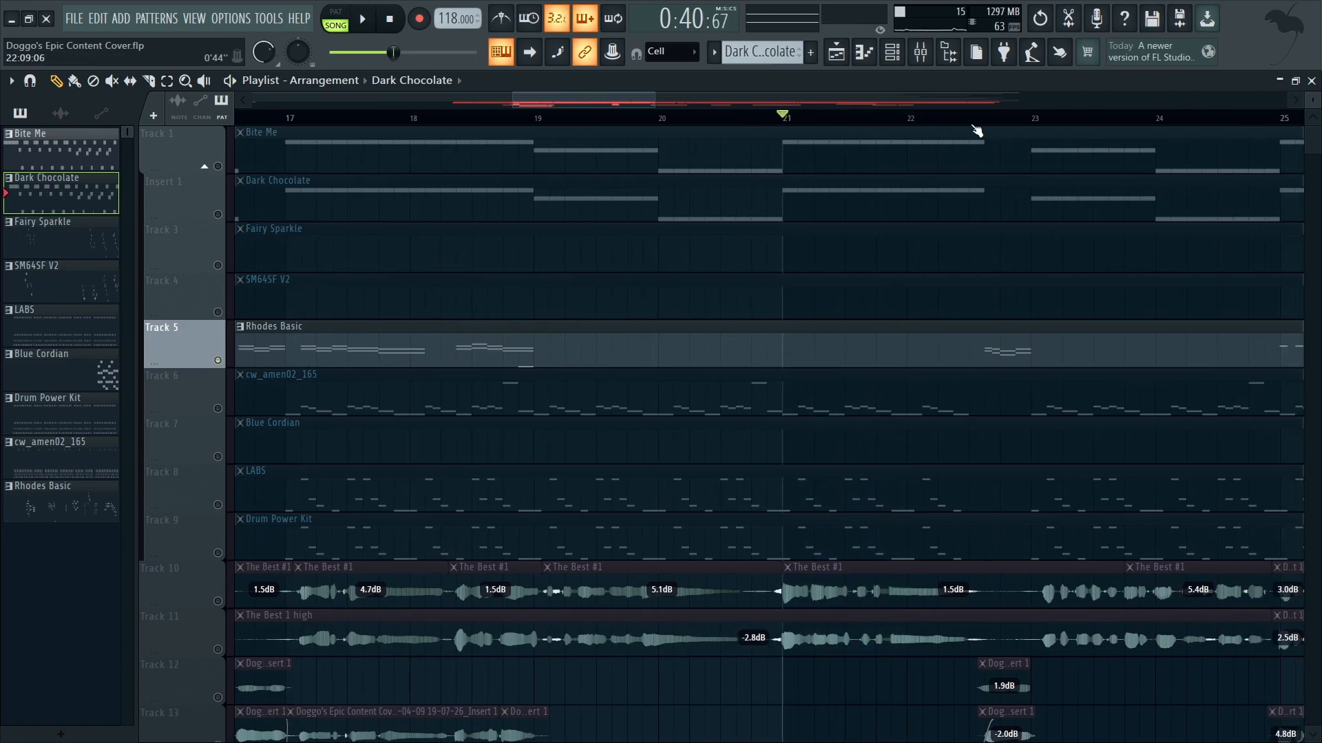
Step: Look over the channel rack and the effects loaded on mixer Insert 1, closing the mixer when done
click(892, 51)
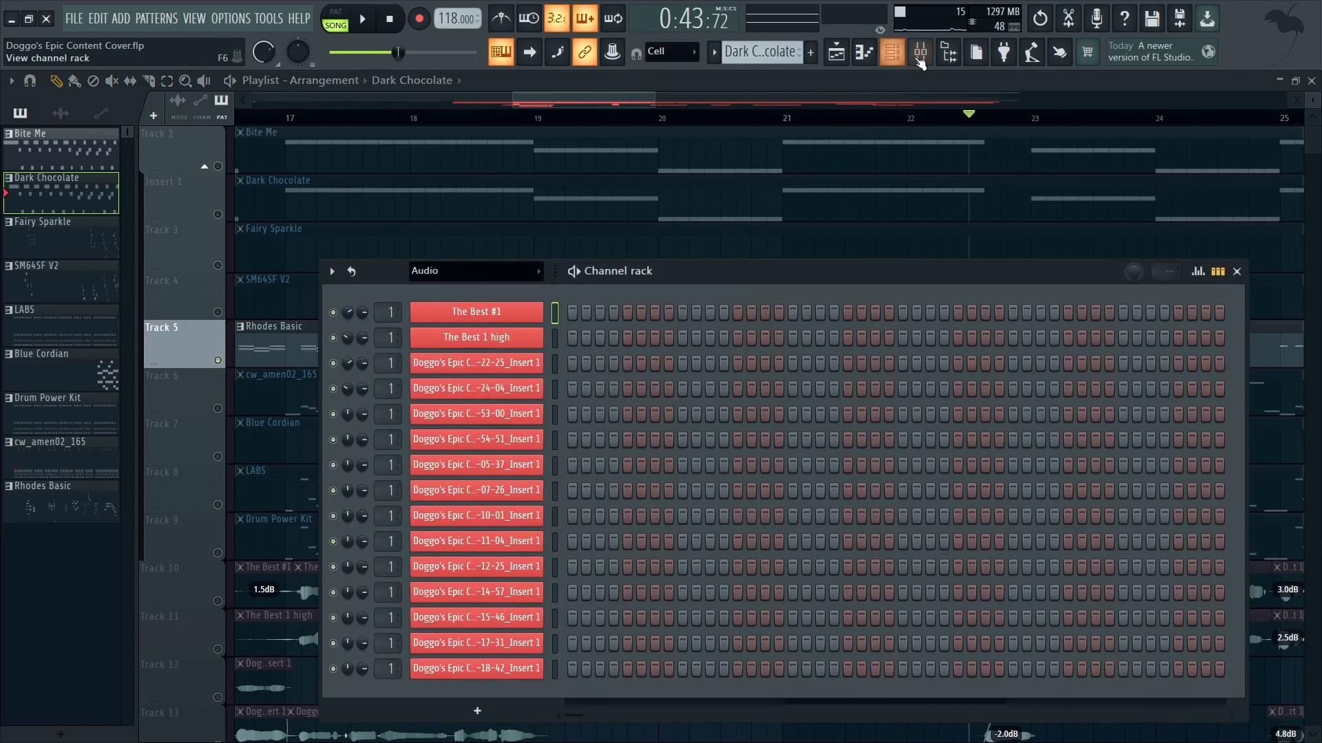
click(919, 53)
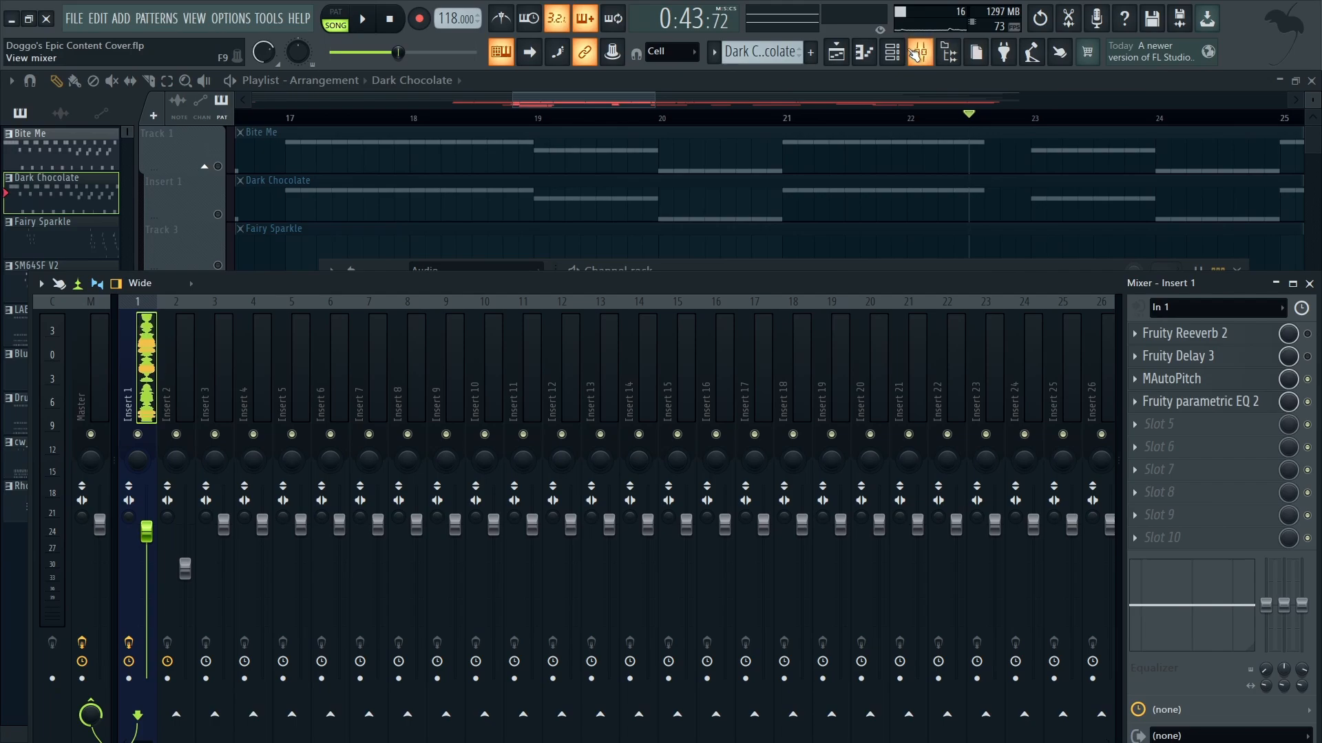
click(915, 59)
click(868, 60)
click(870, 59)
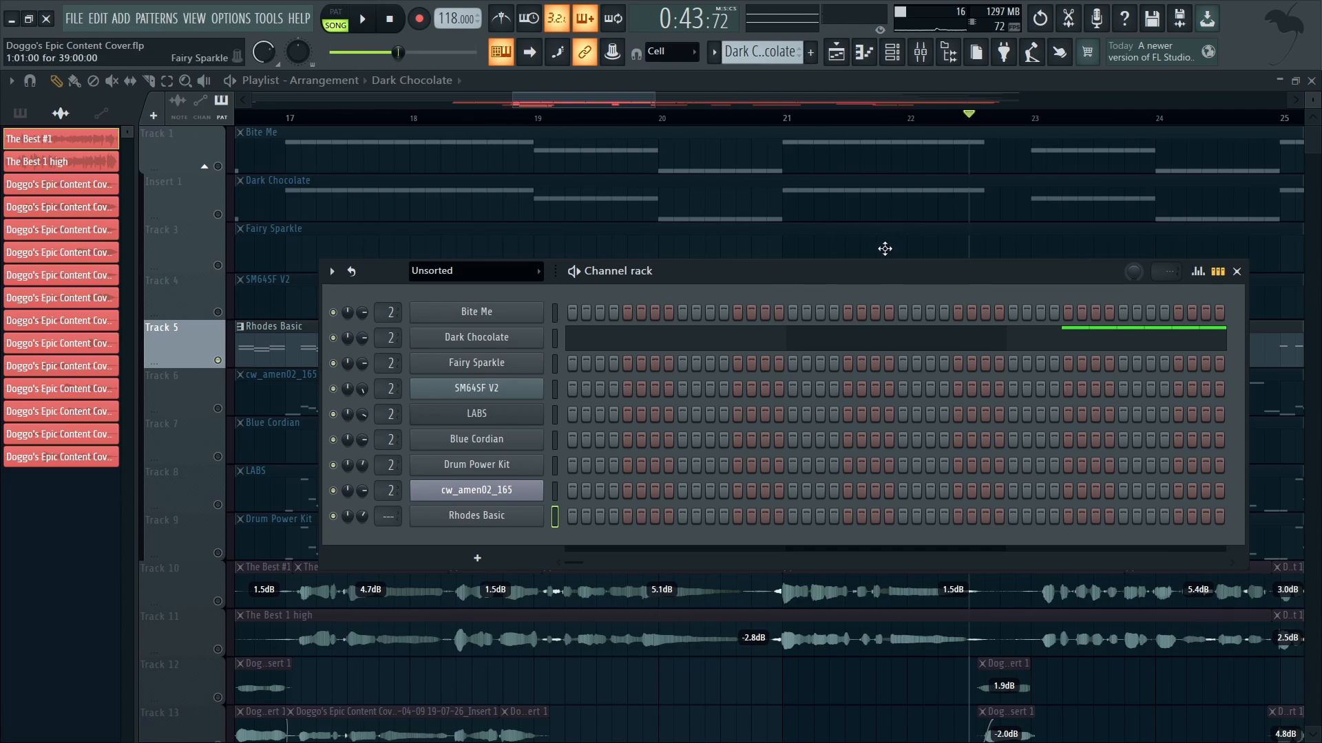
Step: Create Pattern 10 and stack C5, Eb5 and G5 notes at its start in the Rhodes Basic piano roll
scroll(762, 60, down, 8)
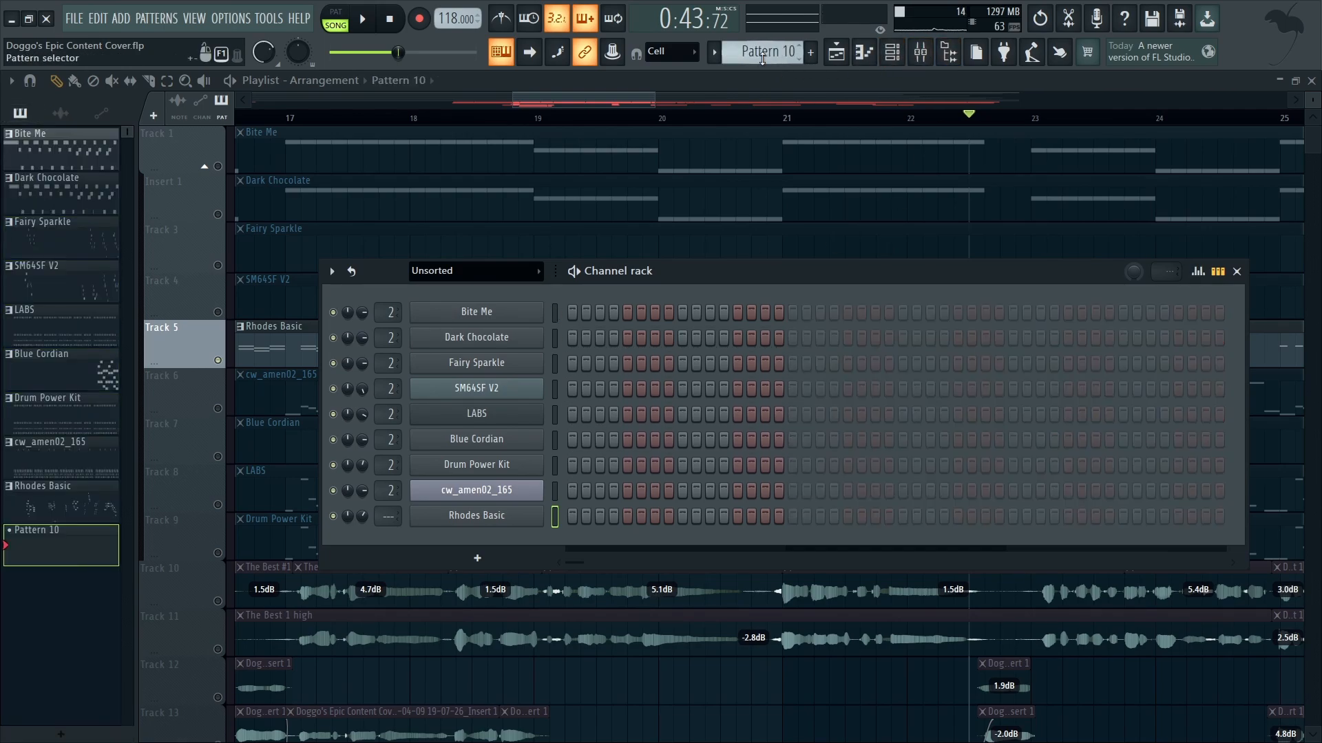
click(860, 59)
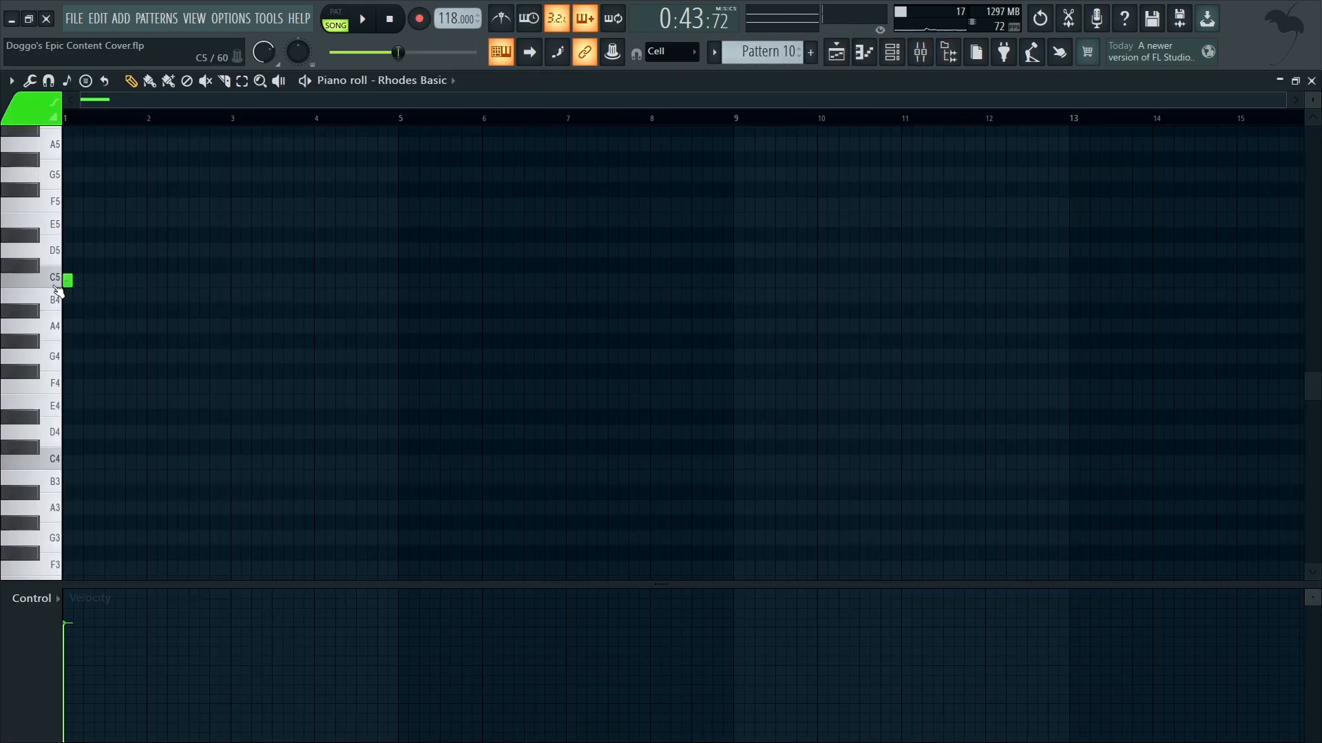
click(71, 241)
drag(69, 189, 66, 173)
Step: Switch playback to pattern mode and lengthen the three chord notes to about 15 steps, listening to the chord before and after
key(space)
scroll(22, 318, up, 5)
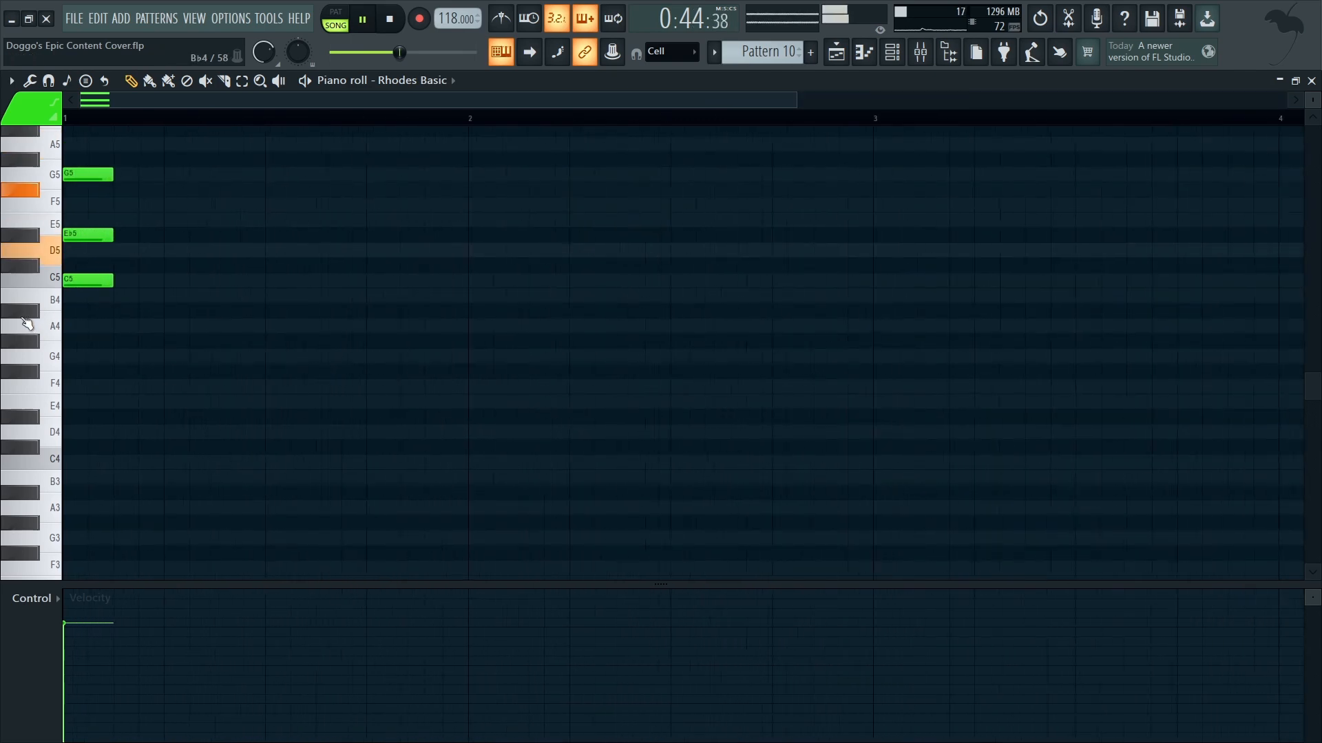
click(336, 18)
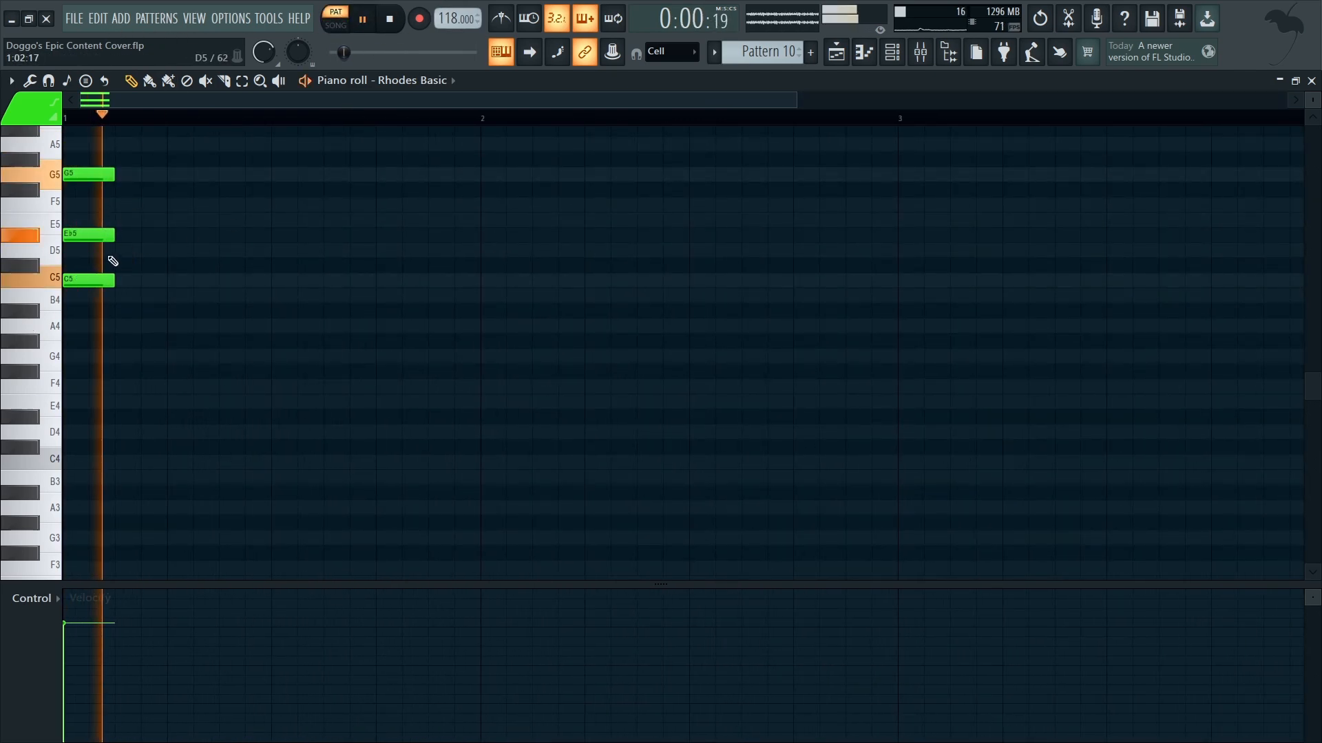
key(space)
key(ctrl+a)
drag(108, 174, 448, 180)
key(space)
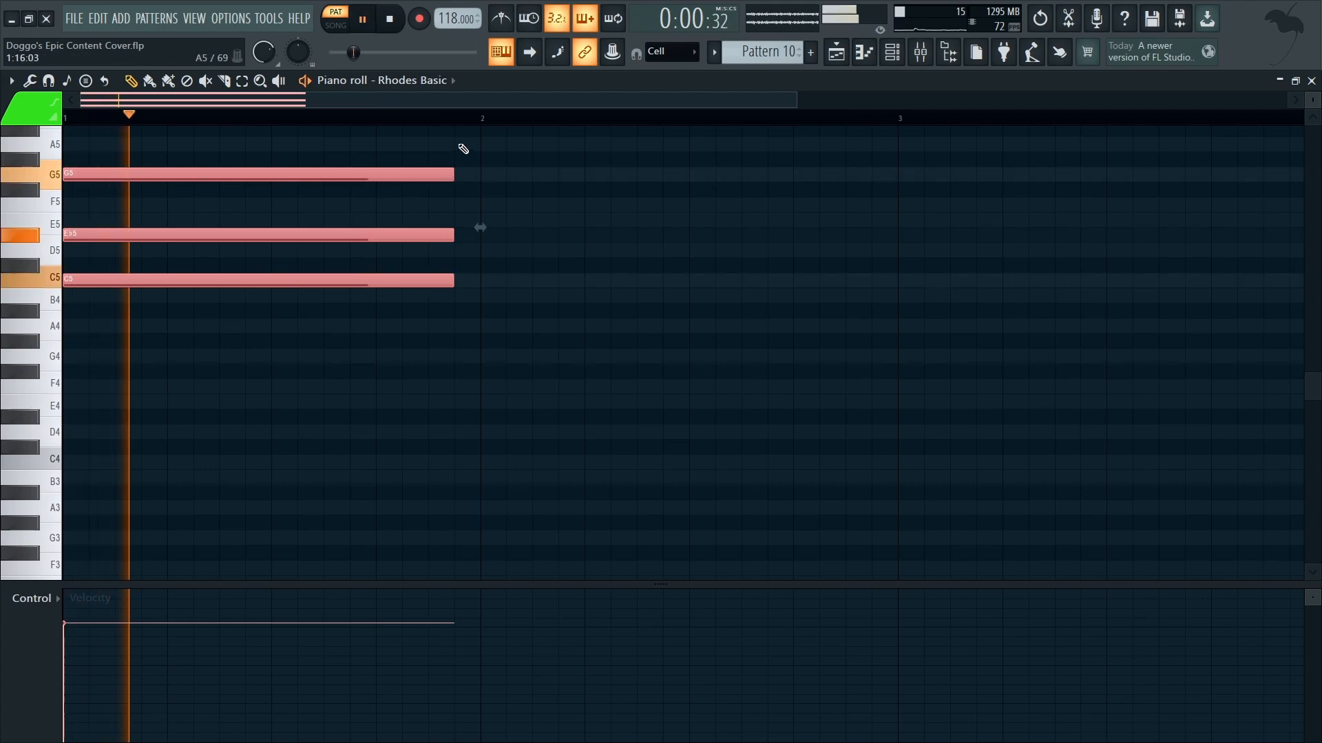
Step: Stop playback and clear the three chord notes from the Rhodes Basic piano roll
key(ctrl+d)
key(space)
key(ctrl+x)
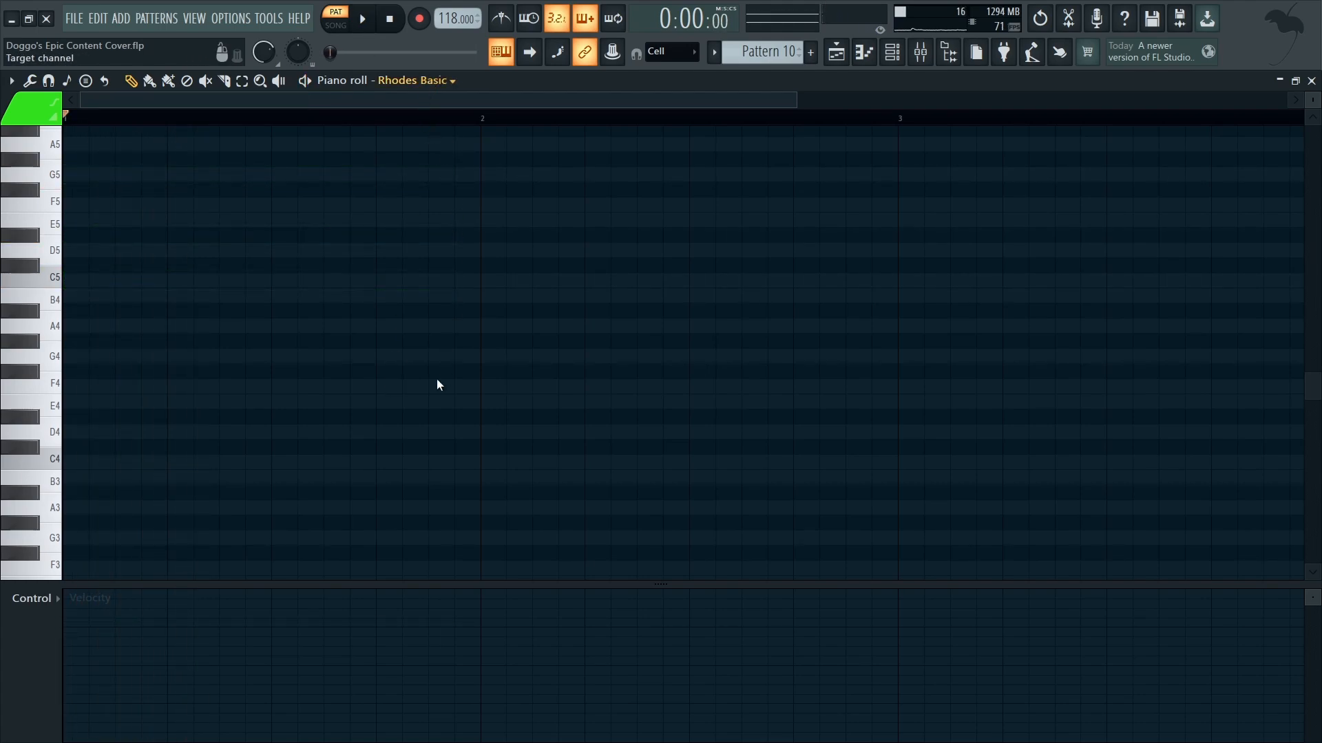
Step: Switch the piano roll to the Bite Me channel and place a C4 note about 15 steps long at bar 1
scroll(97, 399, down, 2)
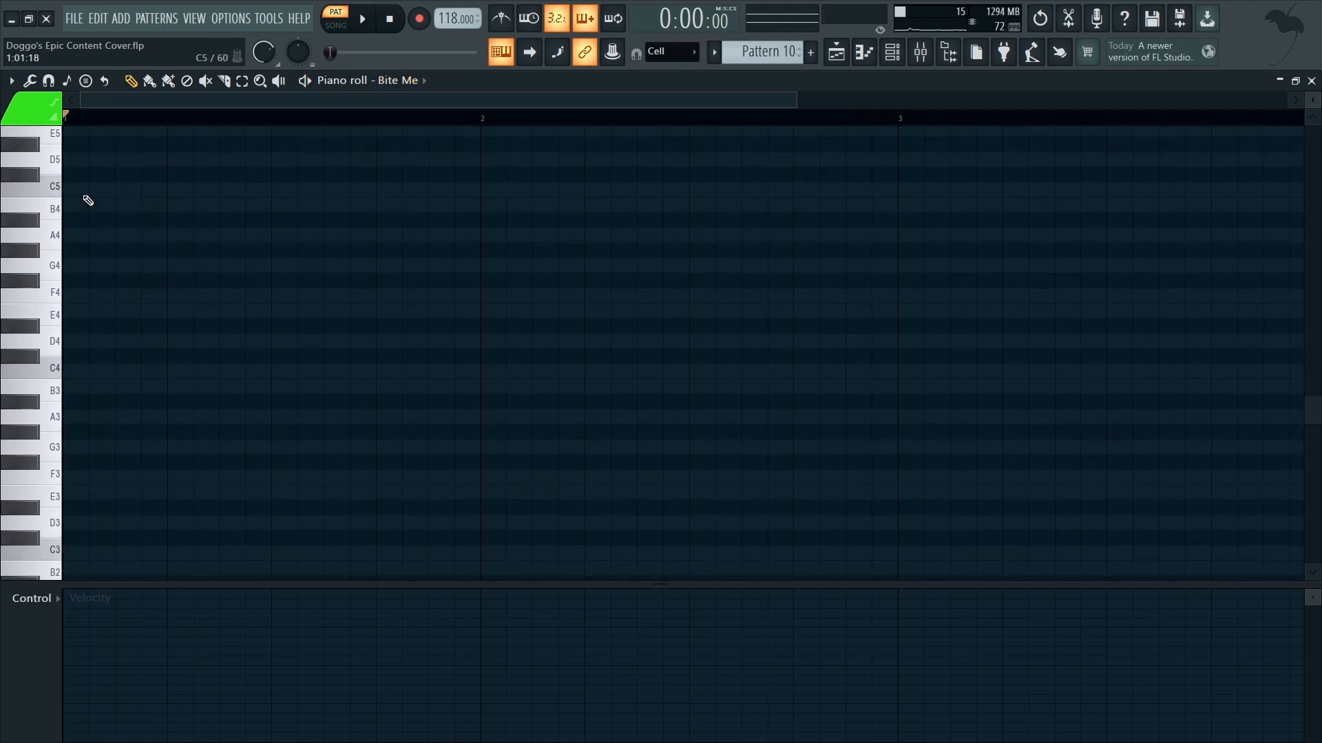
click(80, 185)
drag(124, 184, 94, 363)
Step: Check the Bite Me preset in its FLEX instrument window, then close it and the channel rack
click(892, 51)
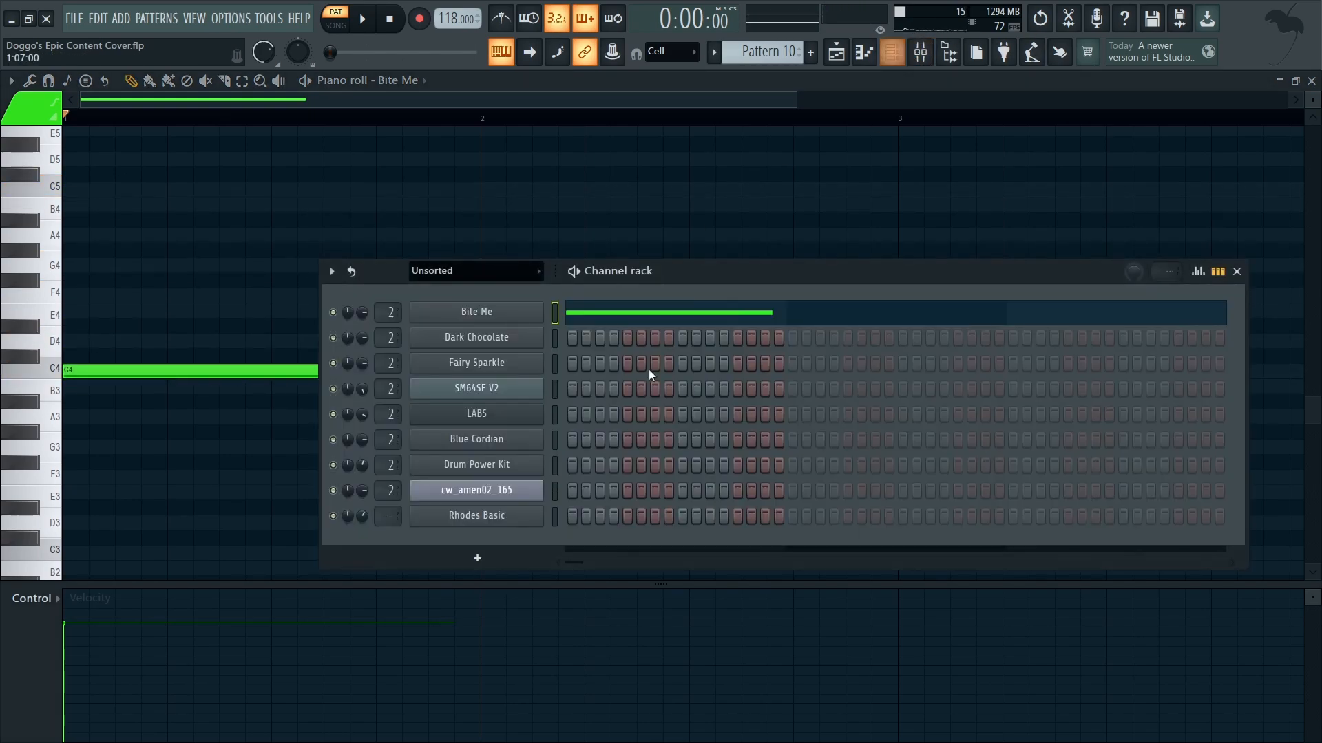
click(520, 321)
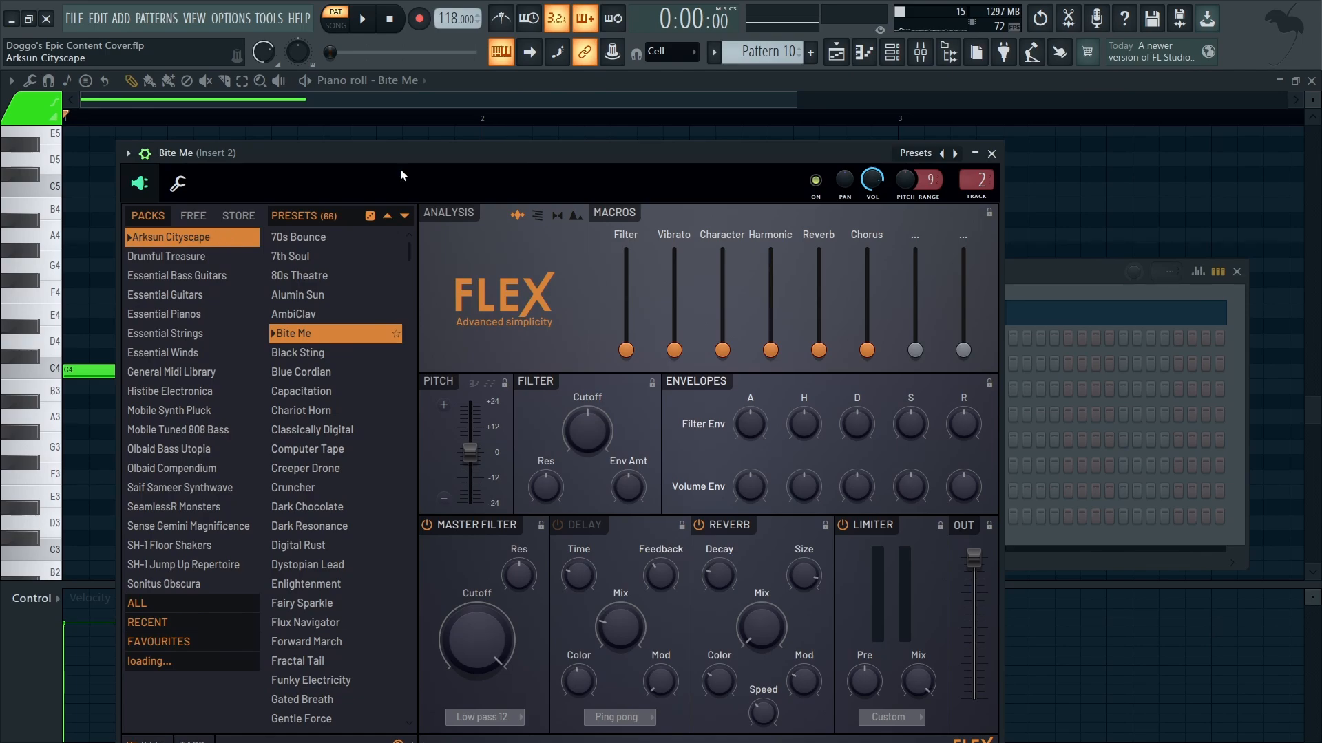
click(992, 153)
click(1237, 271)
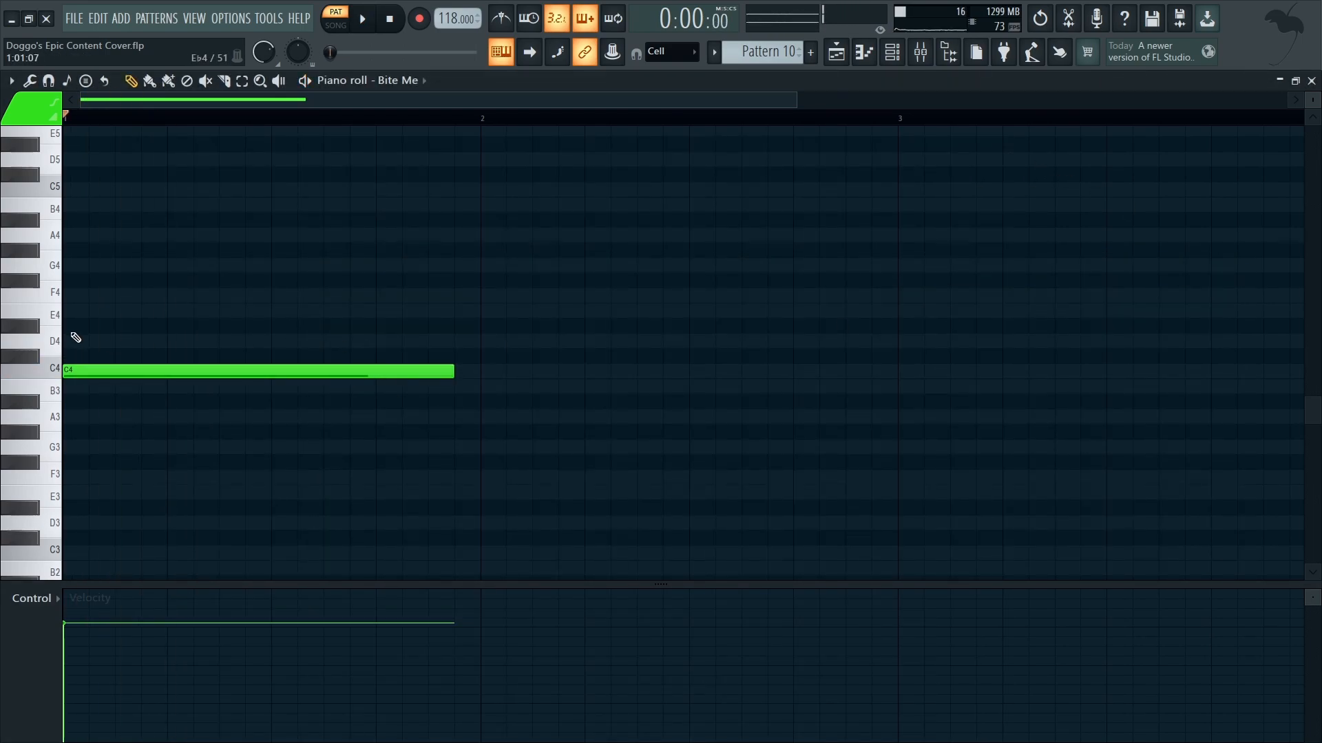
Step: Remove the Bite Me note, and try a C4 note at bar 1 in the Dark Chocolate channel before deleting it too
right_click(176, 364)
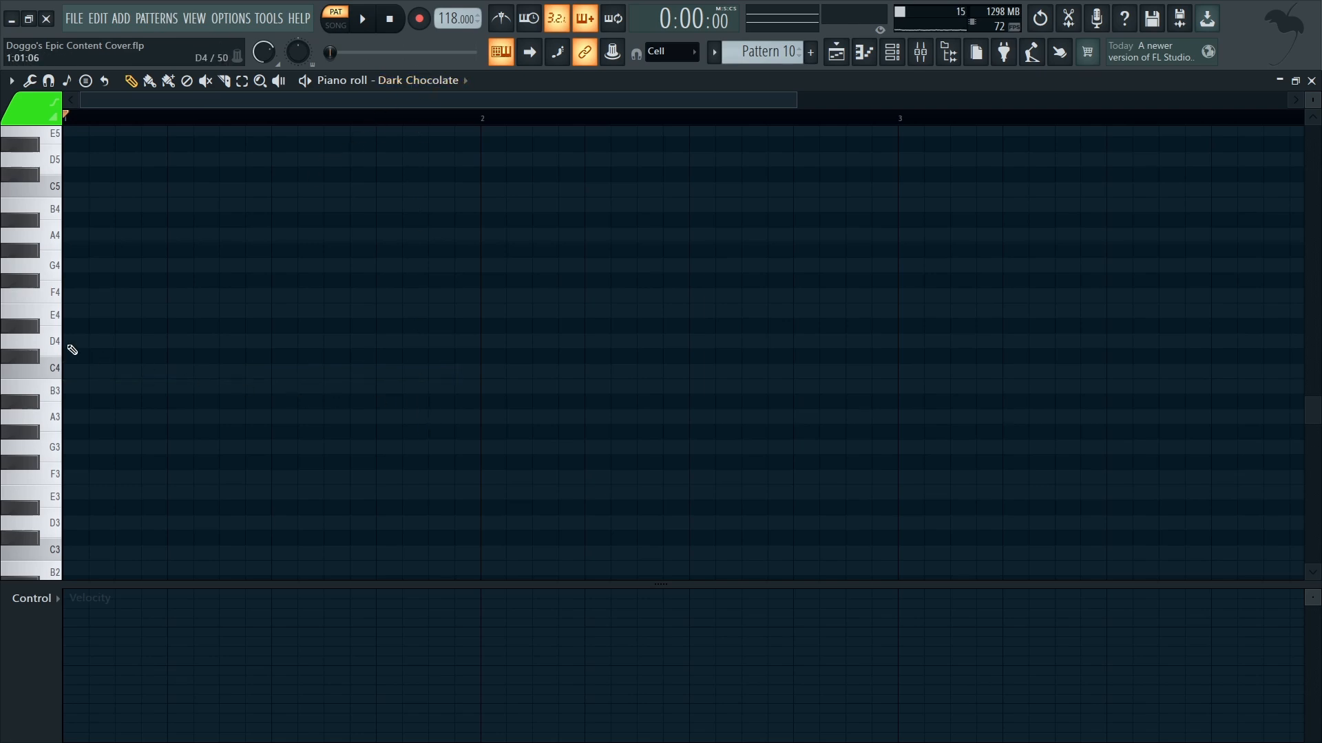
drag(93, 363, 34, 373)
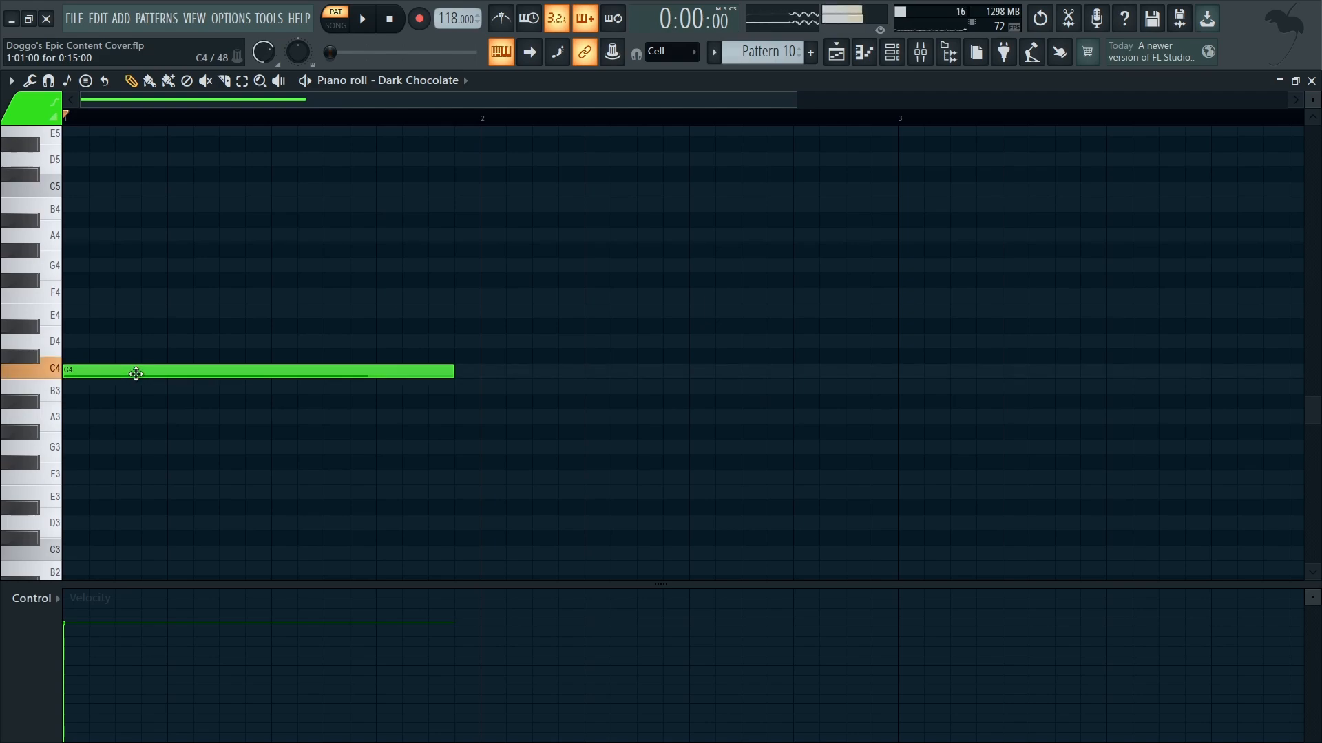
right_click(132, 372)
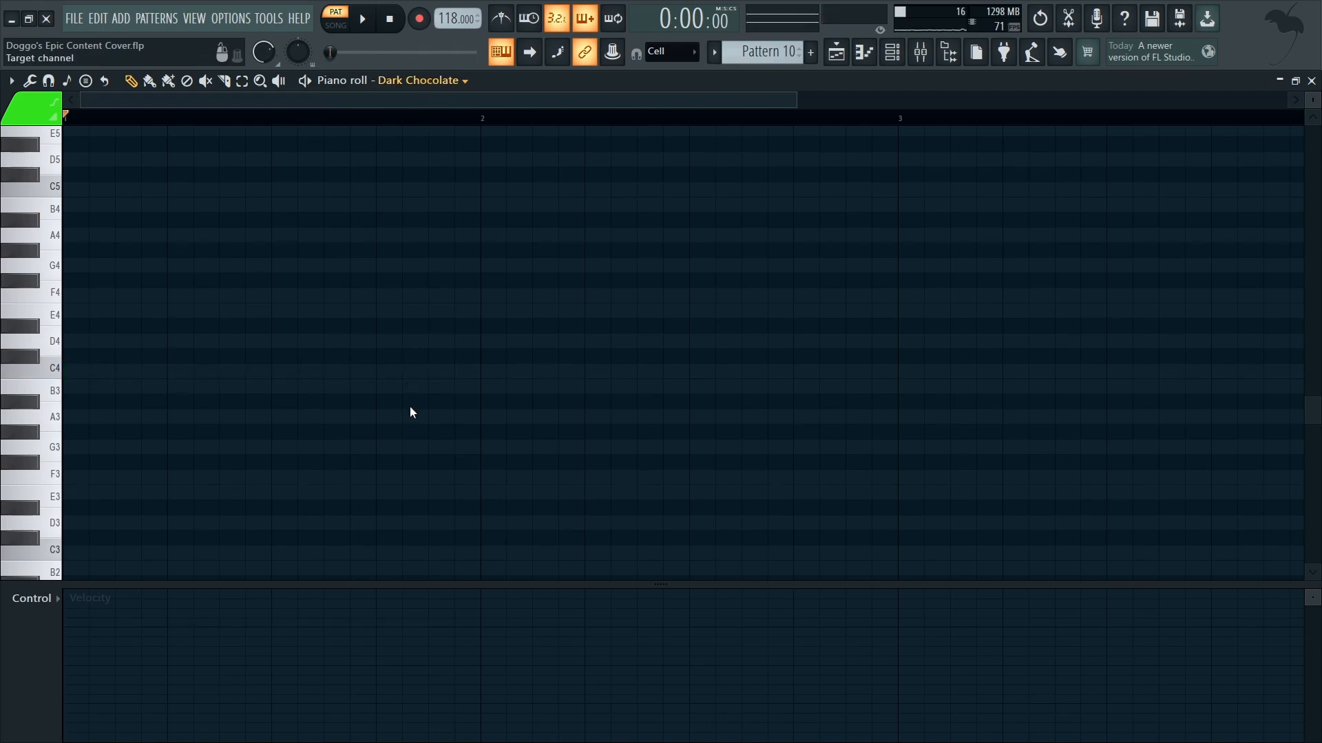
Step: Switch the piano roll to Fairy Sparkle and view that channel's preset in its FLEX instrument window
scroll(172, 318, up, 3)
click(893, 52)
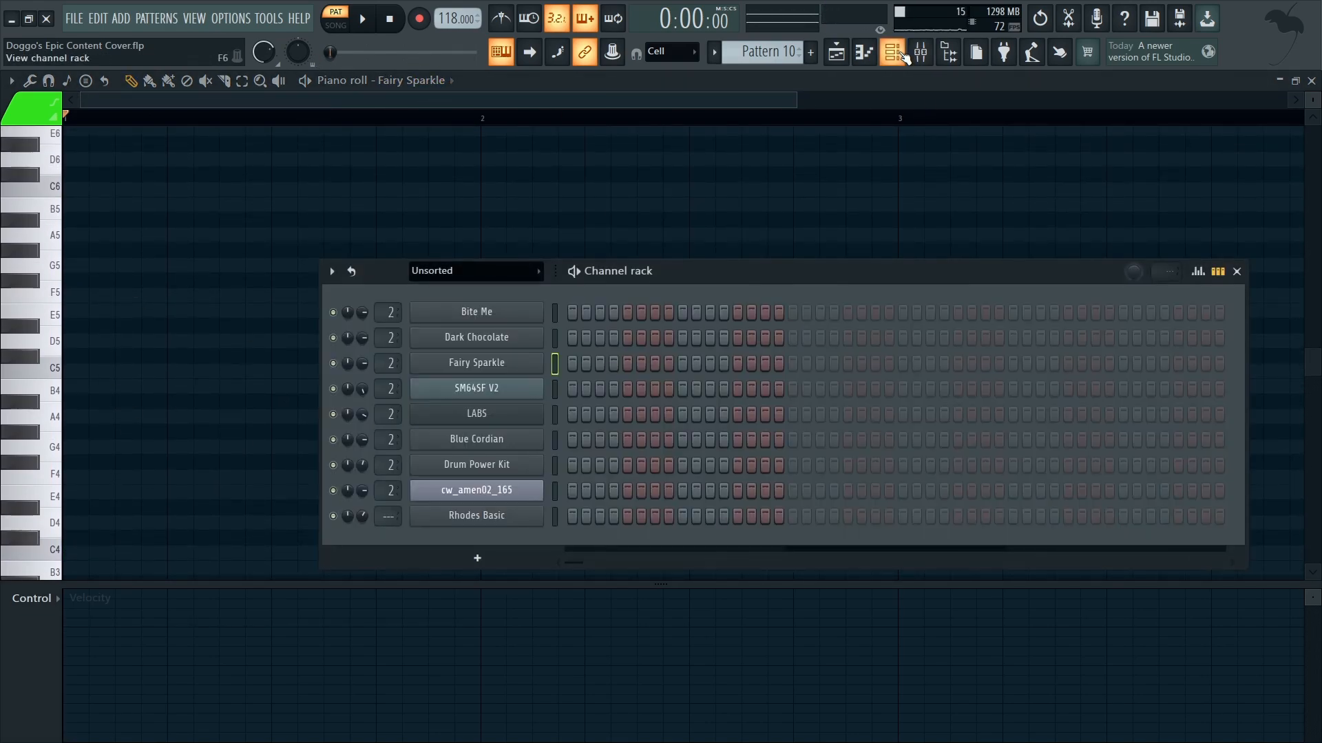
click(894, 52)
click(895, 52)
click(489, 367)
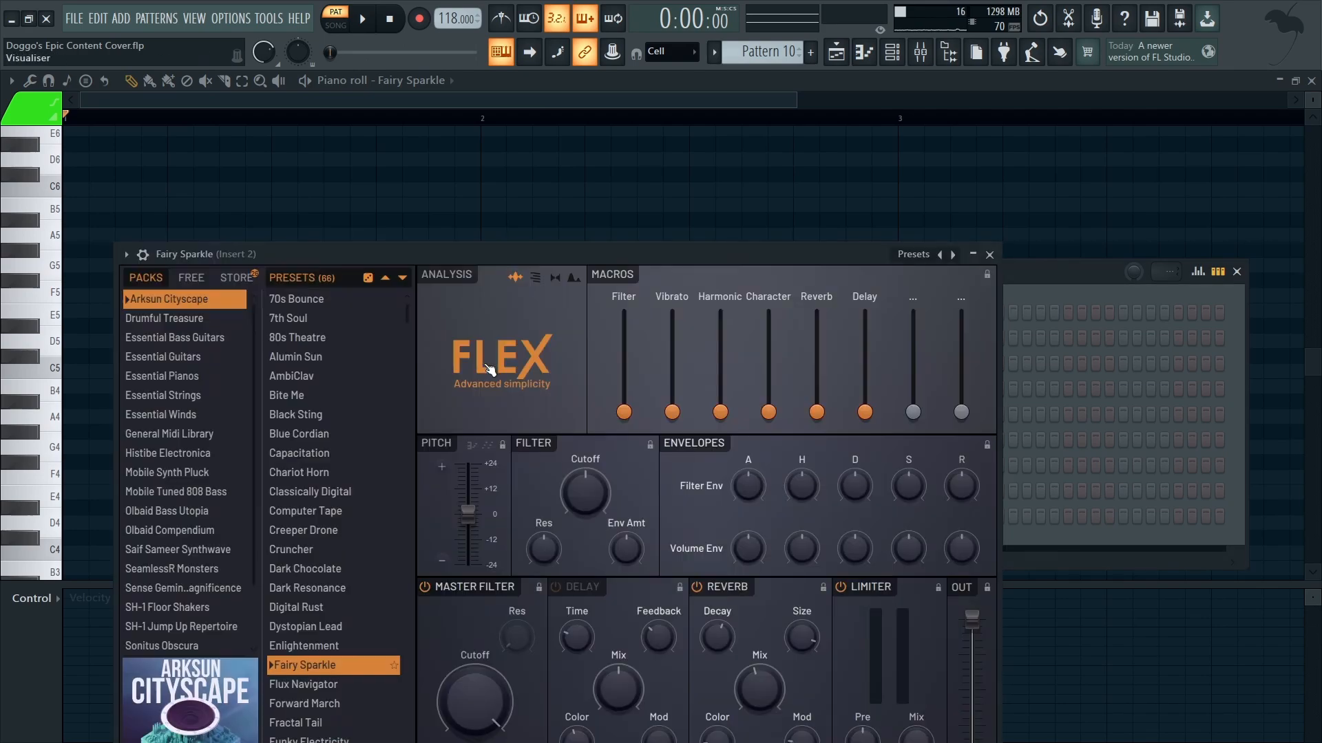
click(988, 254)
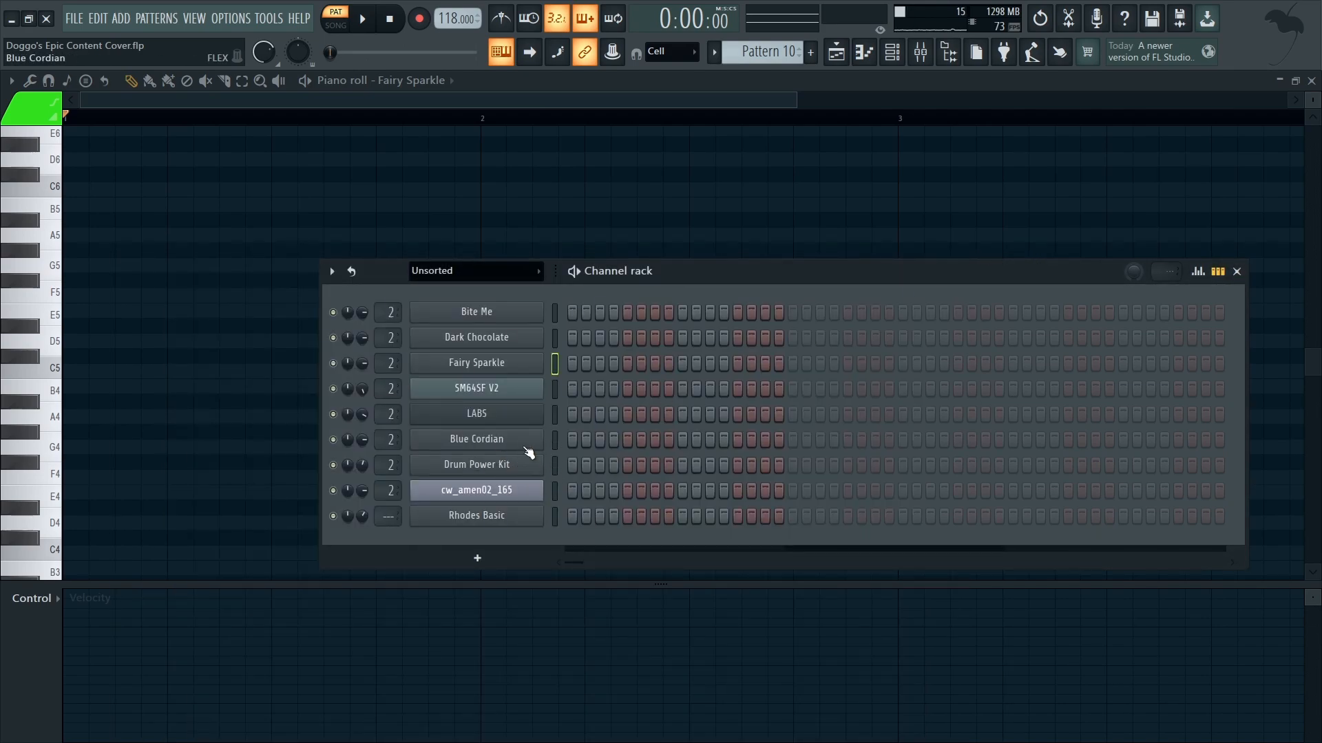
Step: View the FLEX instrument windows of the Blue Cordian and Rhodes Basic channels, closing each one
click(527, 444)
click(879, 144)
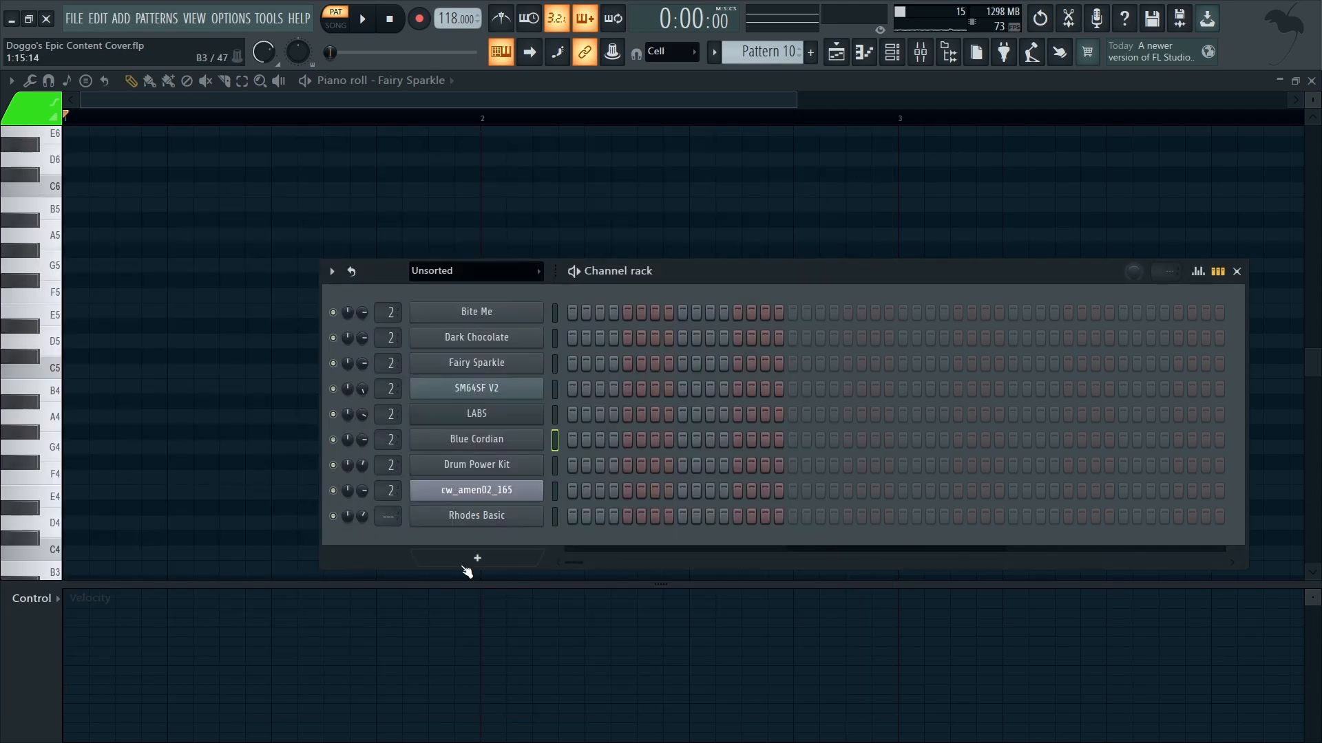
click(475, 517)
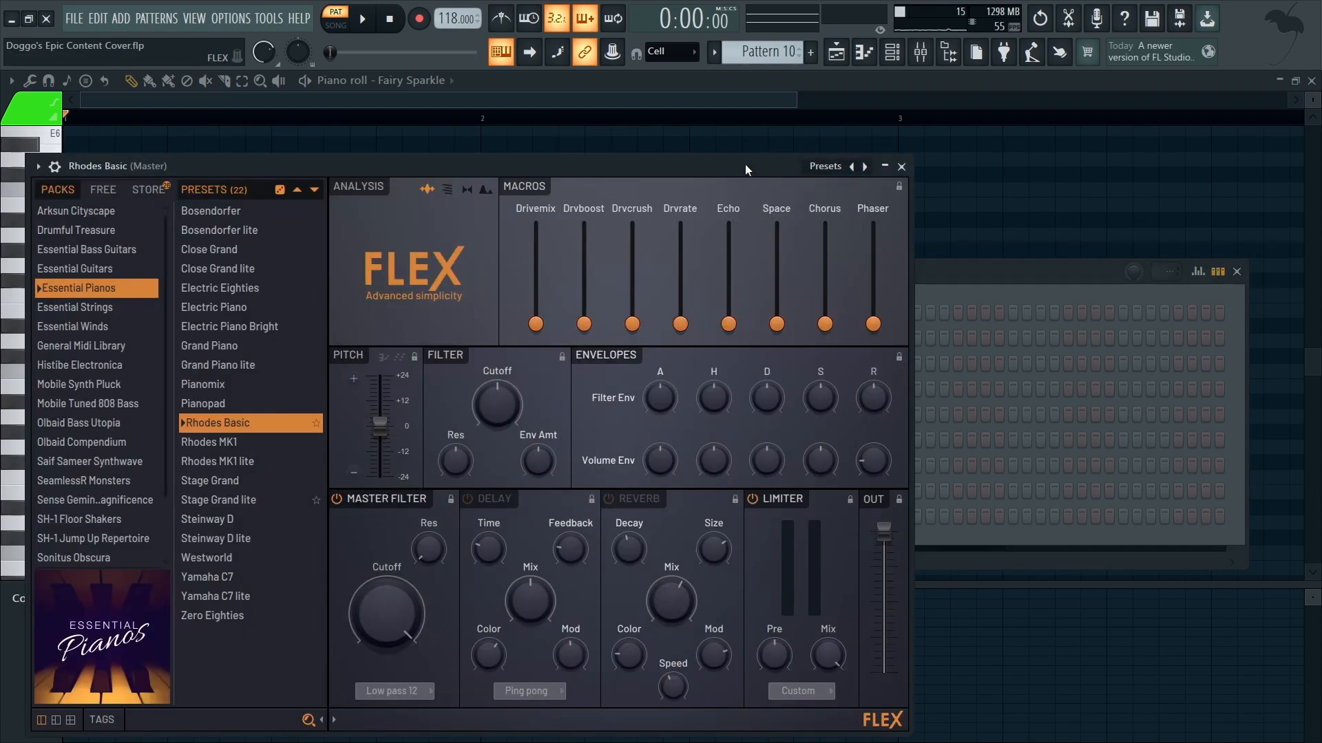
click(899, 168)
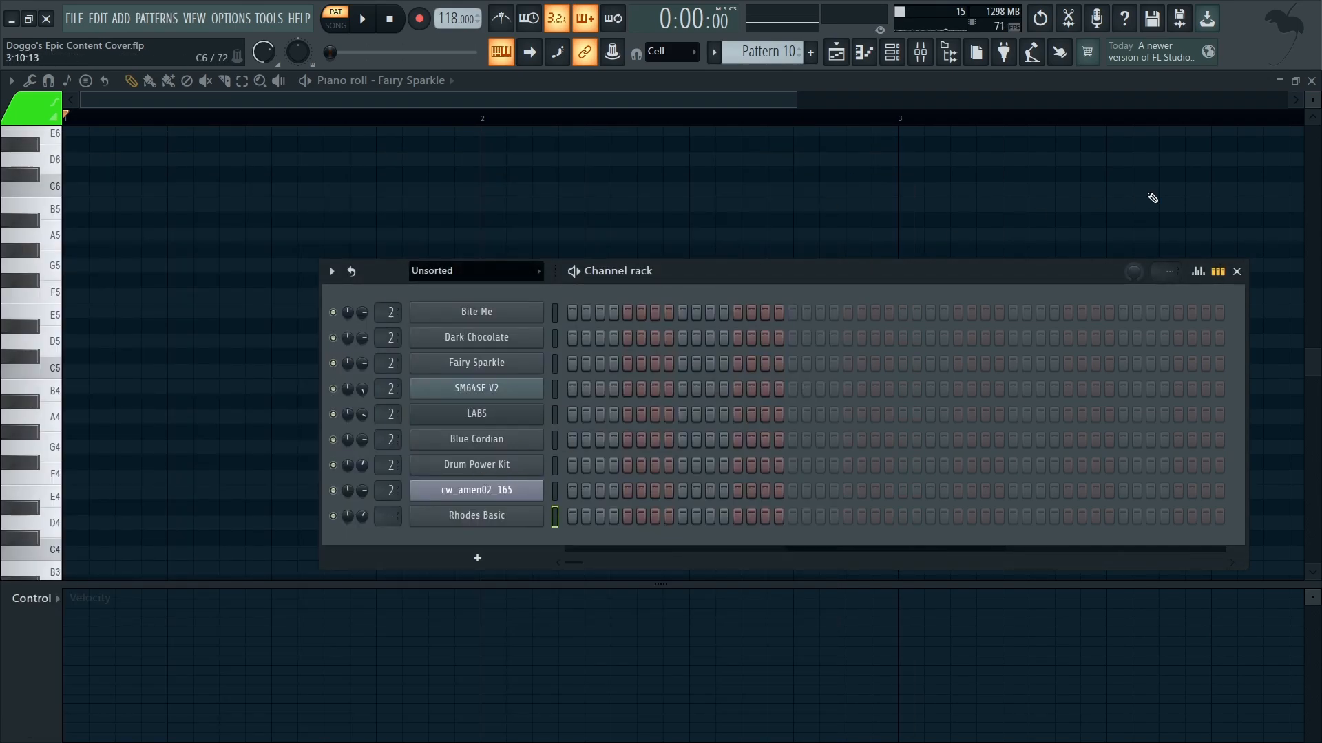
Step: Close the channel rack and try a test note in the Fairy Sparkle piano roll, deleting it after hearing it
click(1237, 271)
mouse_move(102, 382)
mouse_down()
mouse_move(151, 177)
mouse_move(153, 245)
mouse_move(163, 207)
mouse_move(147, 188)
mouse_move(159, 204)
mouse_up()
right_click(184, 204)
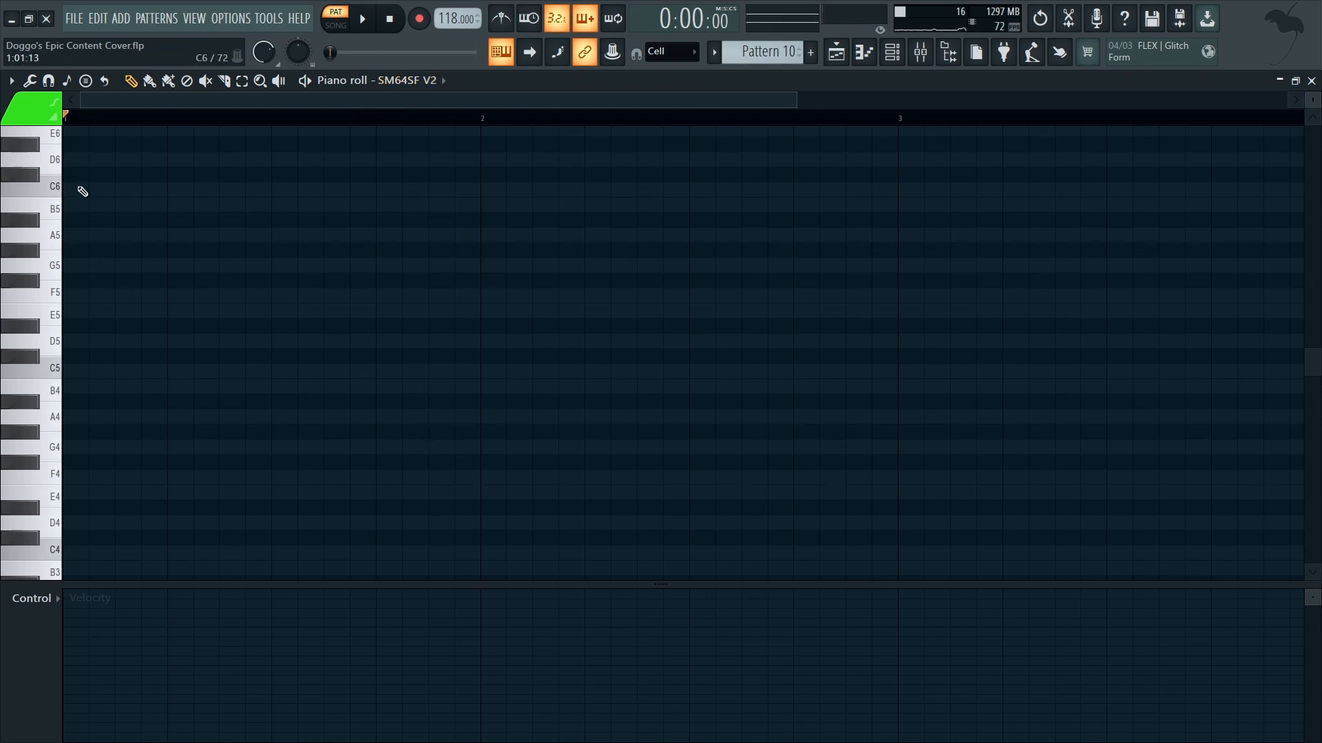
Step: Audition the SM64SF V2 and LABS channels by sounding keys over several octaves of the piano roll keyboard
scroll(78, 187, up, 3)
drag(59, 300, 47, 411)
drag(50, 523, 51, 154)
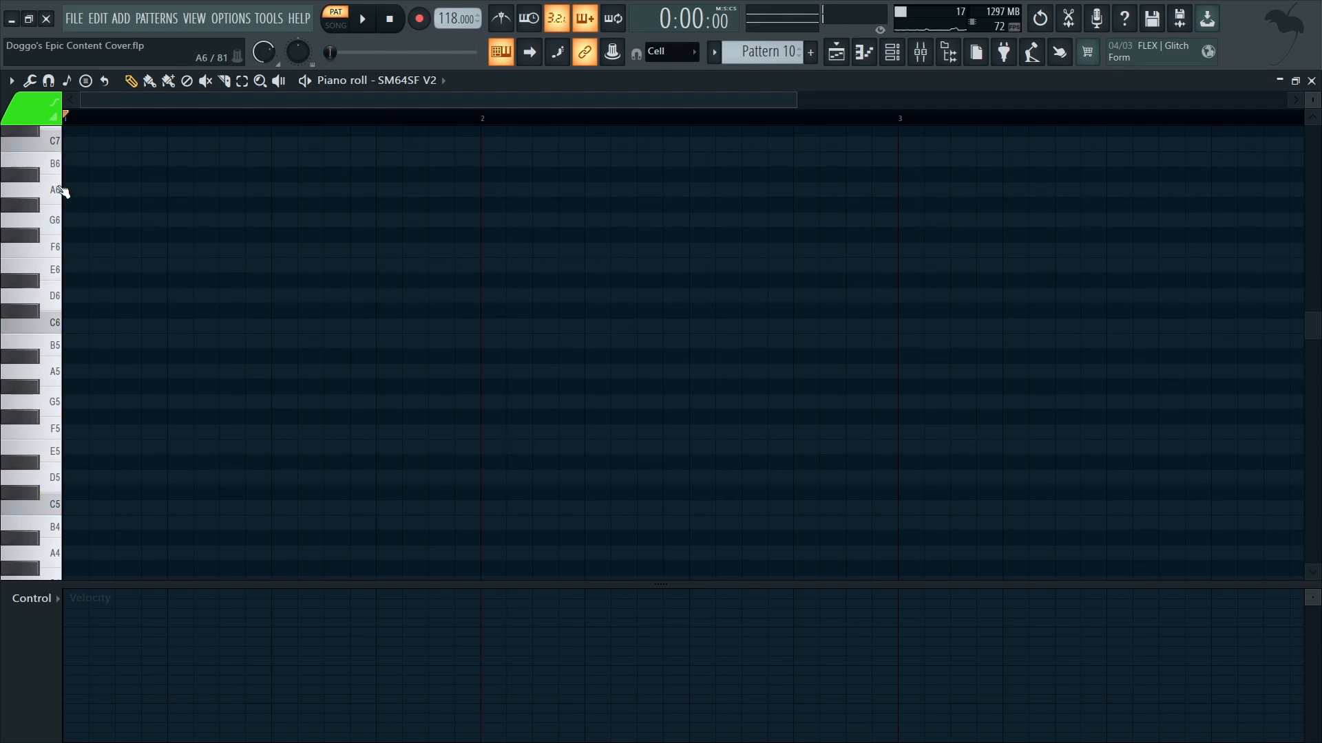
scroll(55, 252, up, 3)
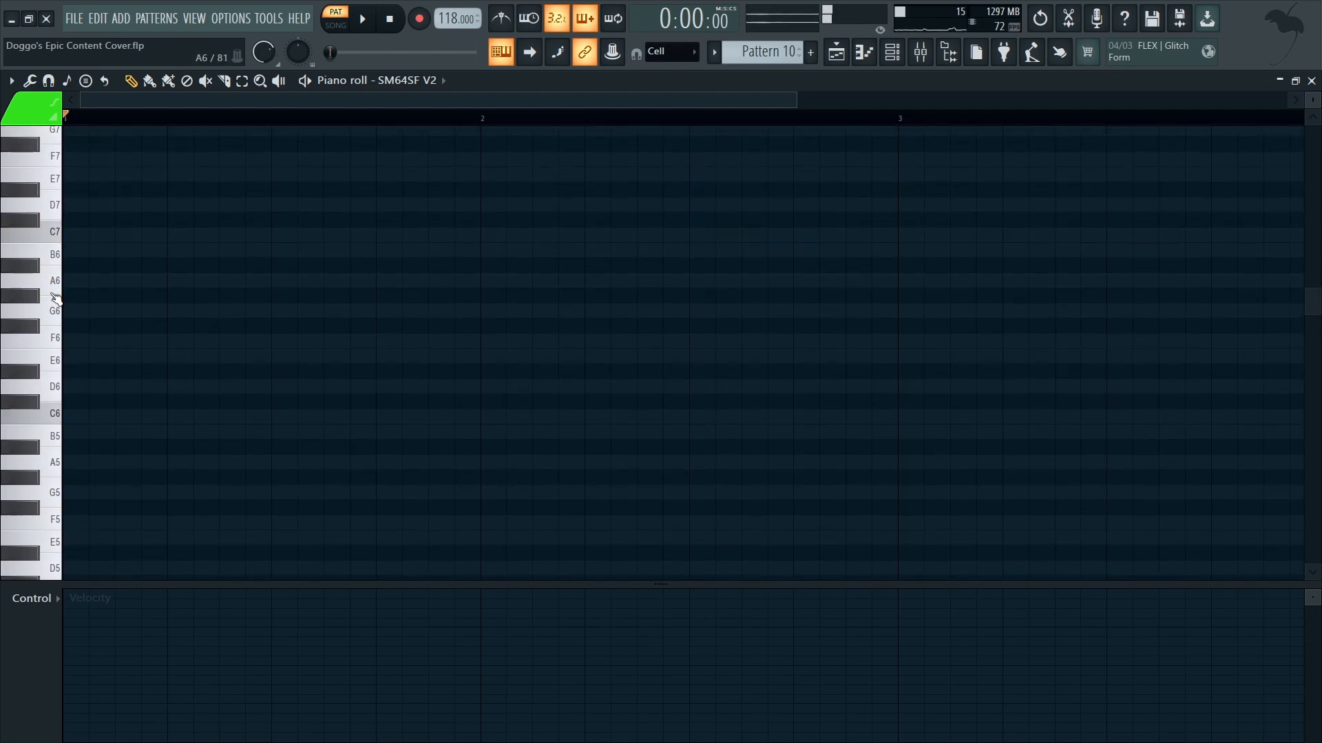
click(55, 260)
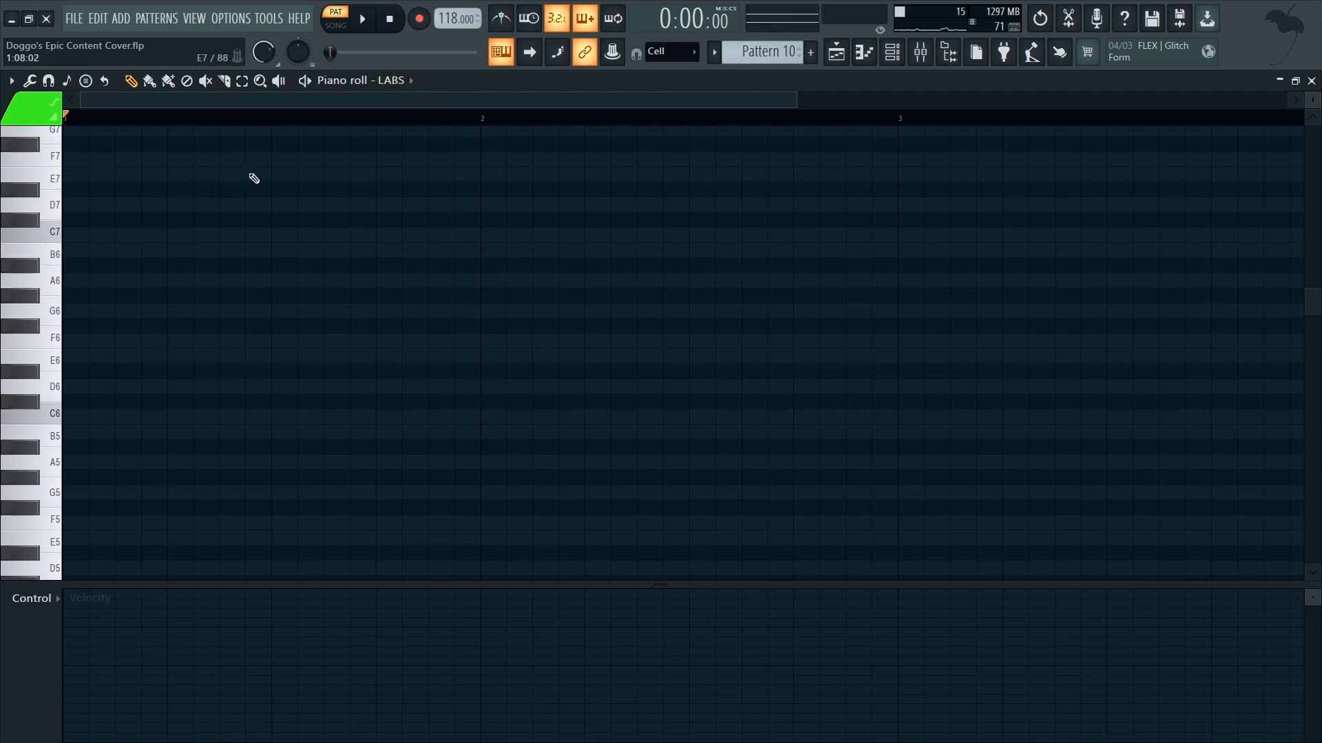
scroll(211, 234, down, 6)
drag(43, 359, 34, 321)
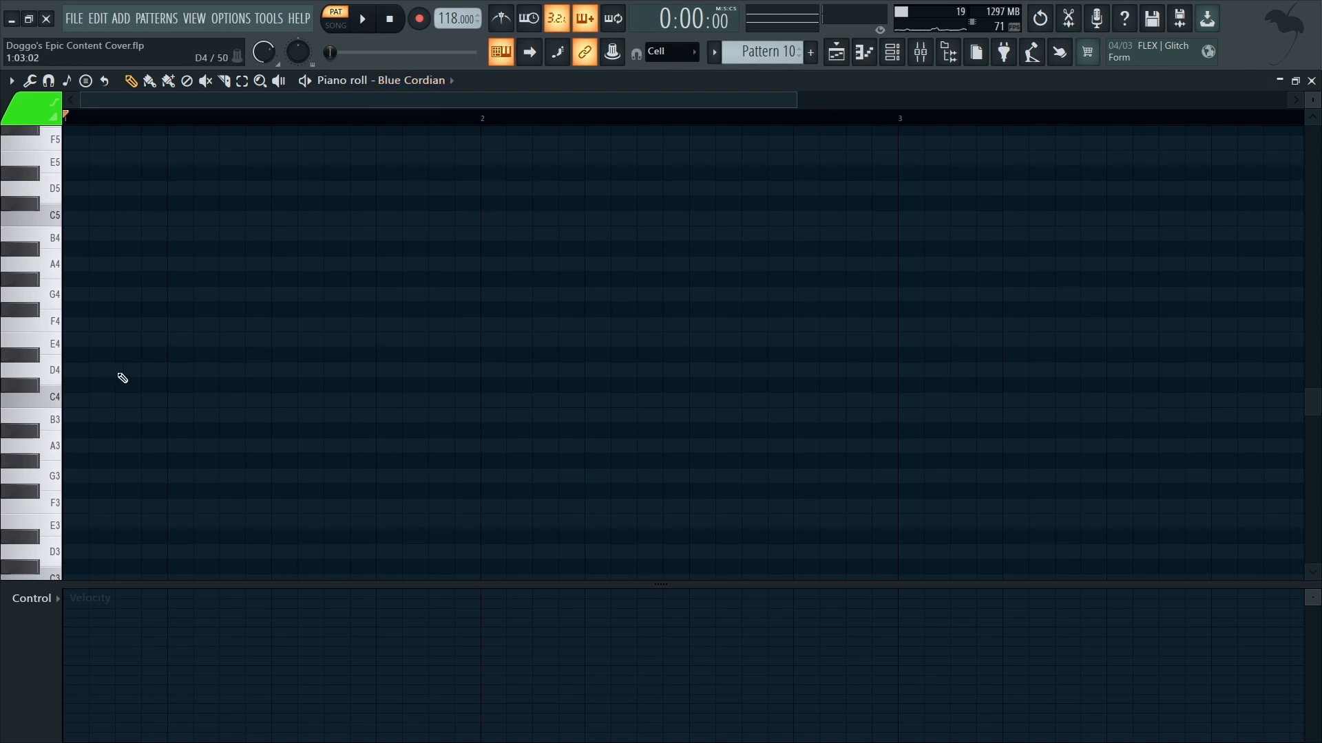
Step: Stack C5, F5 and A5 notes at bar 1 in the Blue Cordian piano roll and listen to the chord
scroll(110, 386, up, 2)
click(81, 354)
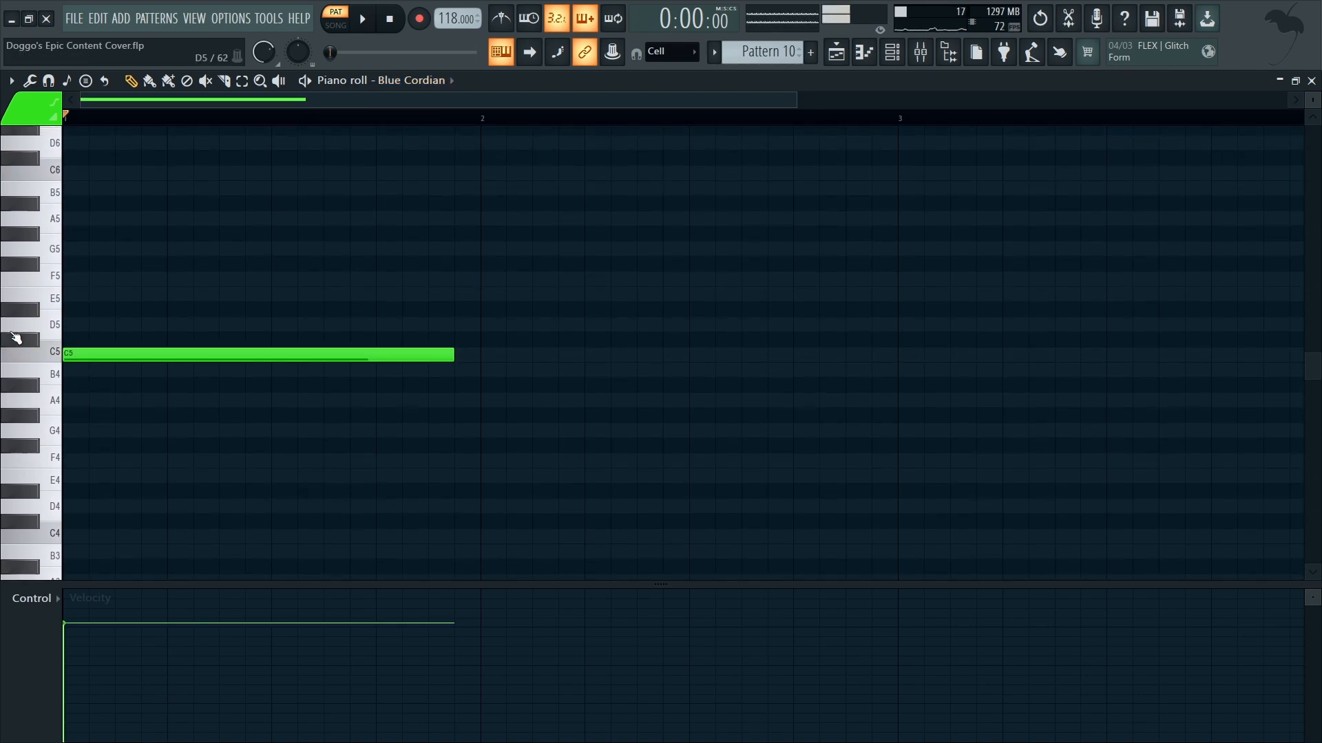
click(89, 278)
click(66, 219)
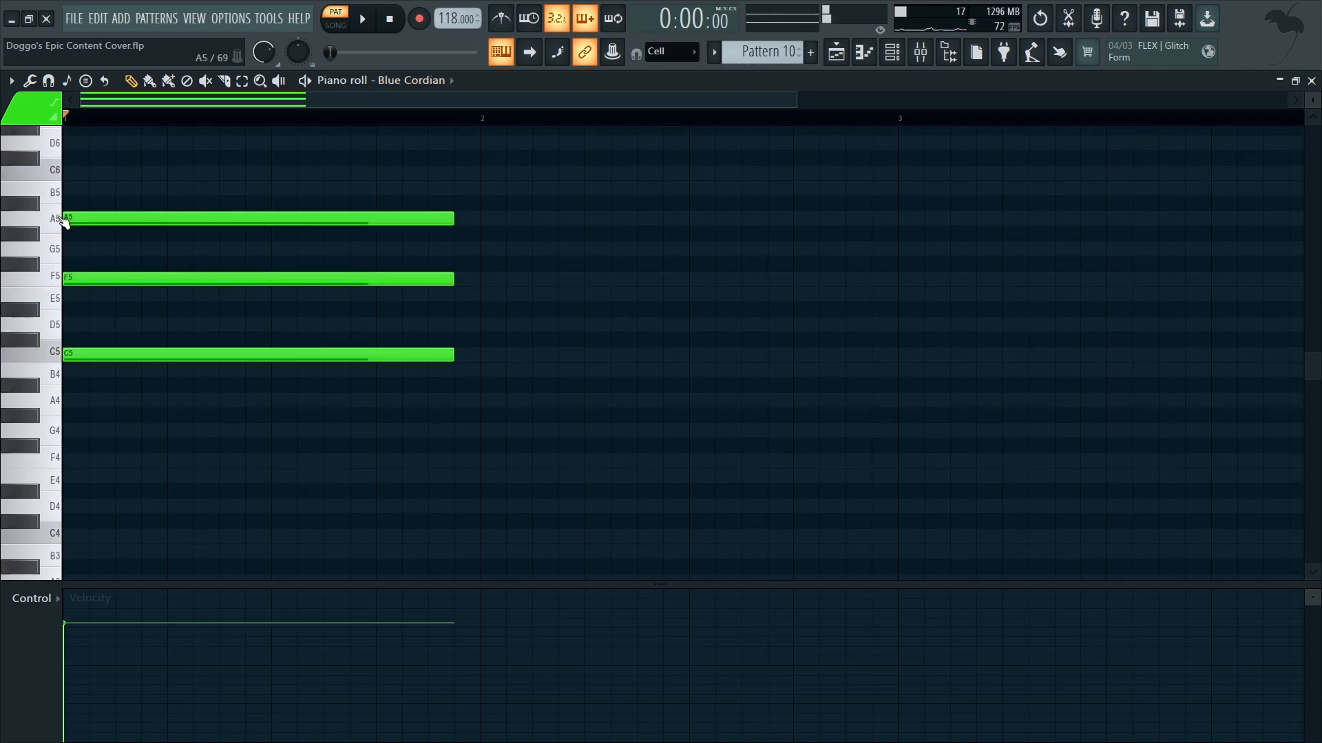
key(space)
key(space)
Step: Delete the three Blue Cordian chord notes and switch the piano roll to the Drum Power Kit channel
right_click(368, 219)
right_click(365, 279)
right_click(362, 355)
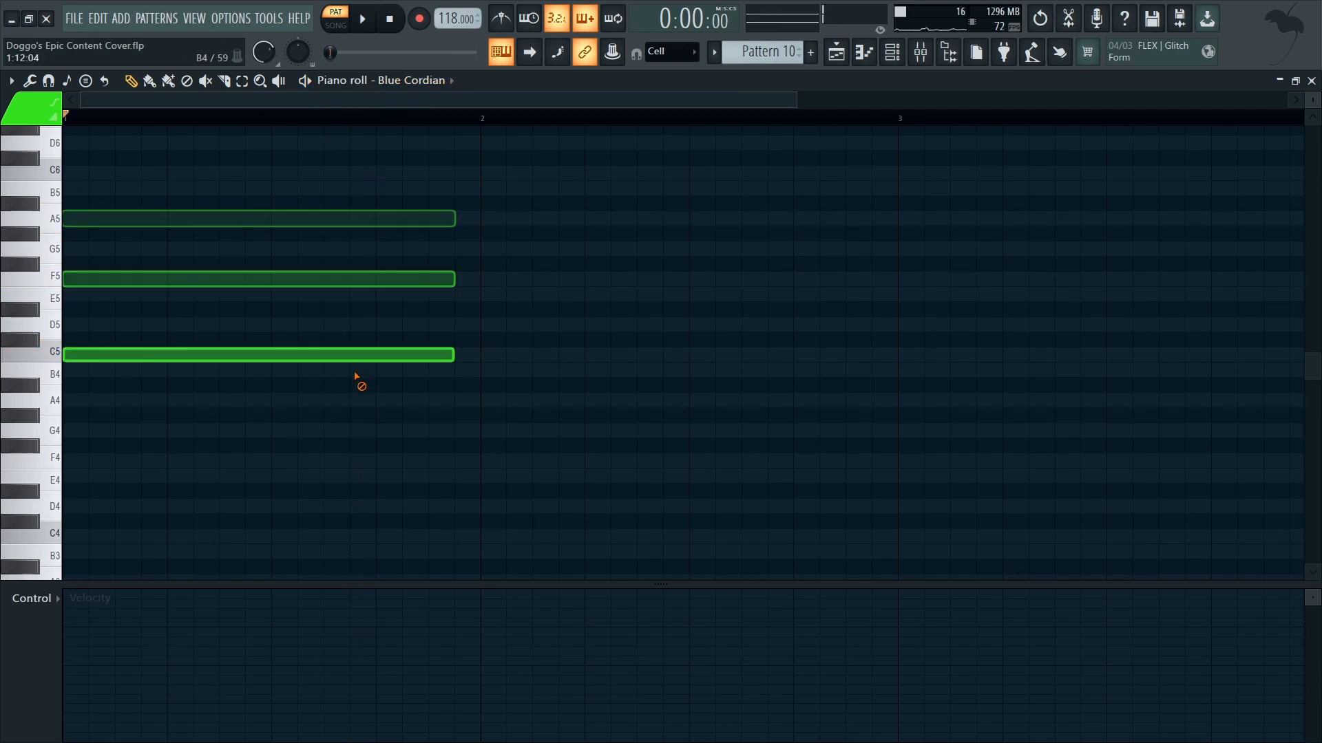
click(431, 473)
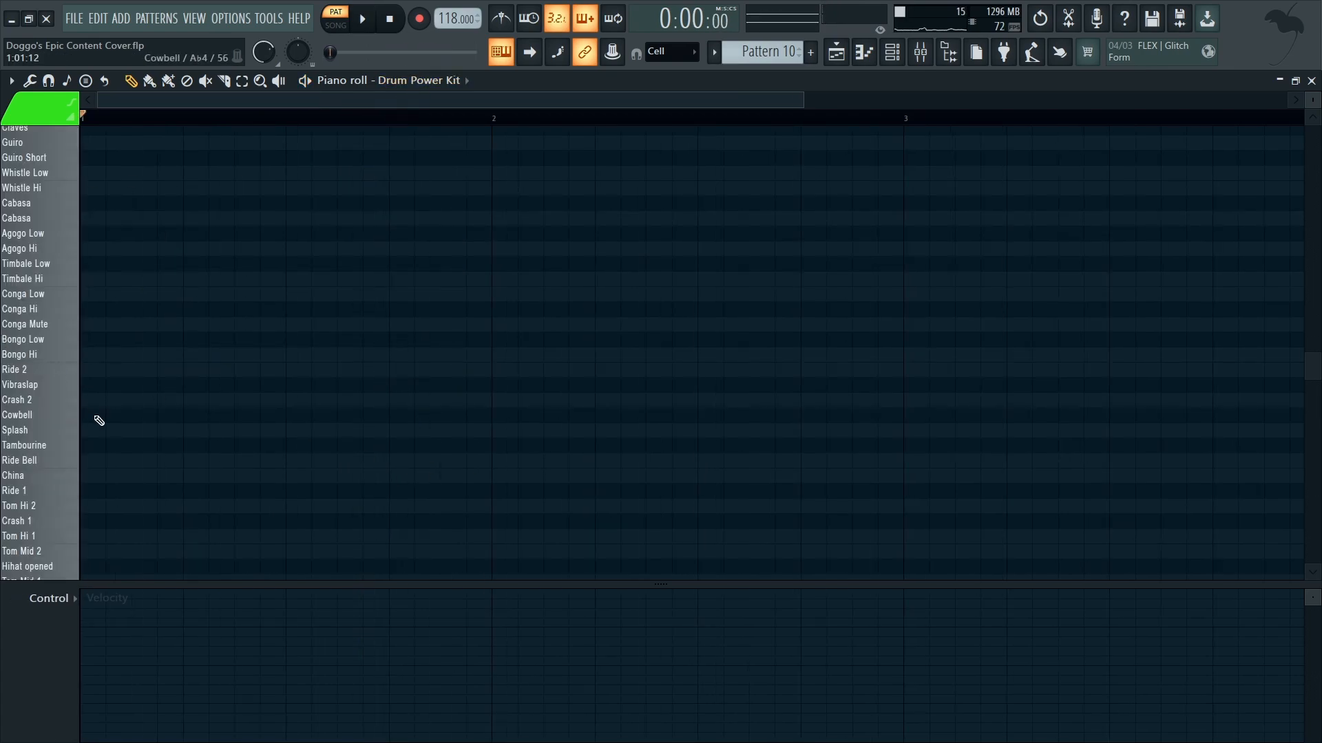
Step: Audition the Drum Power Kit's drum sounds along the piano roll keyboard
scroll(81, 335, down, 10)
scroll(42, 347, up, 5)
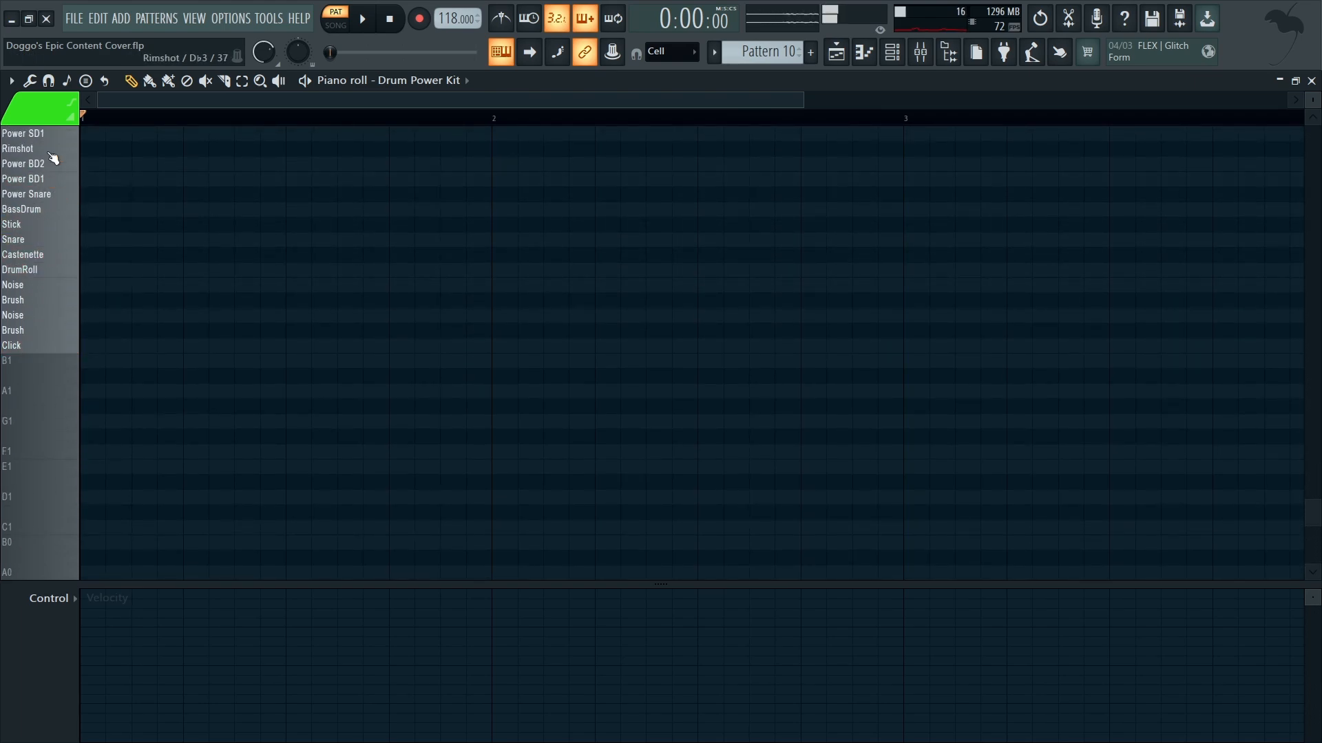
scroll(84, 351, up, 9)
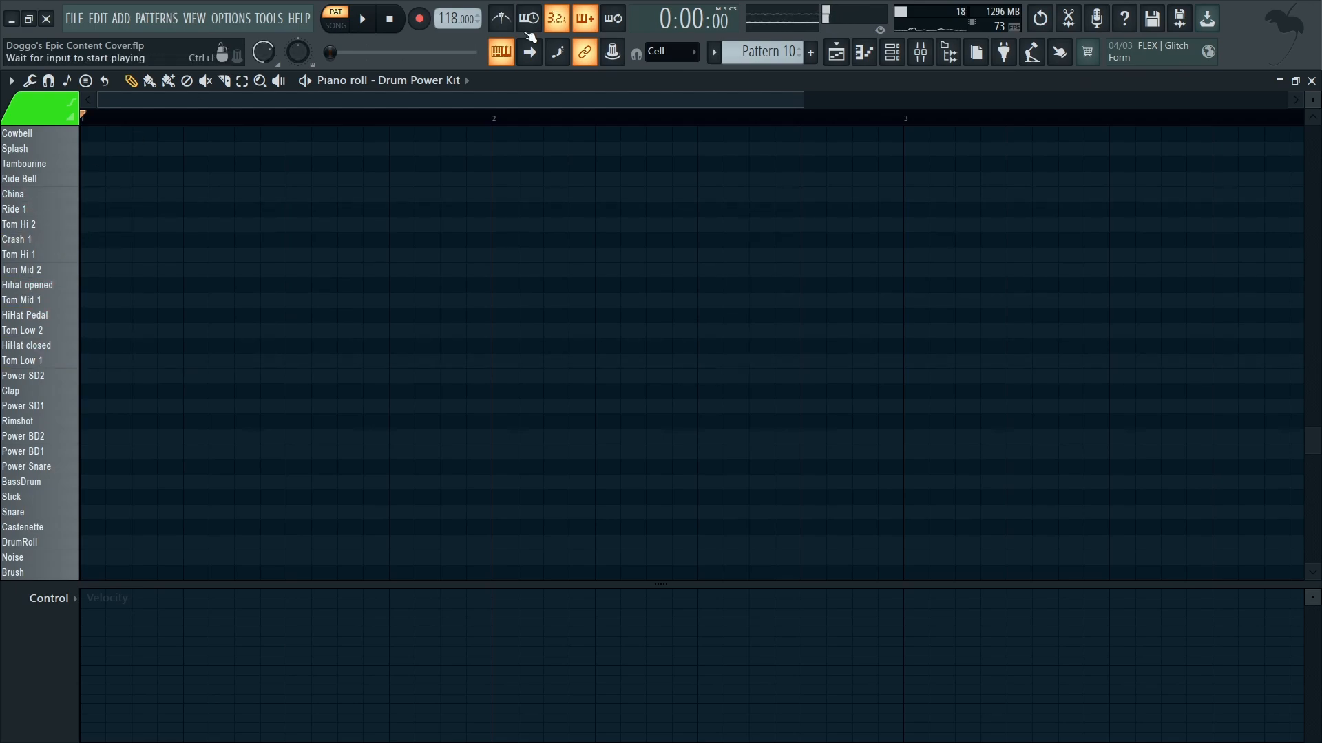
Step: Switch the piano roll to the cw_amen02_165 channel and audition its numbered marker slices
click(444, 483)
scroll(103, 351, up, 5)
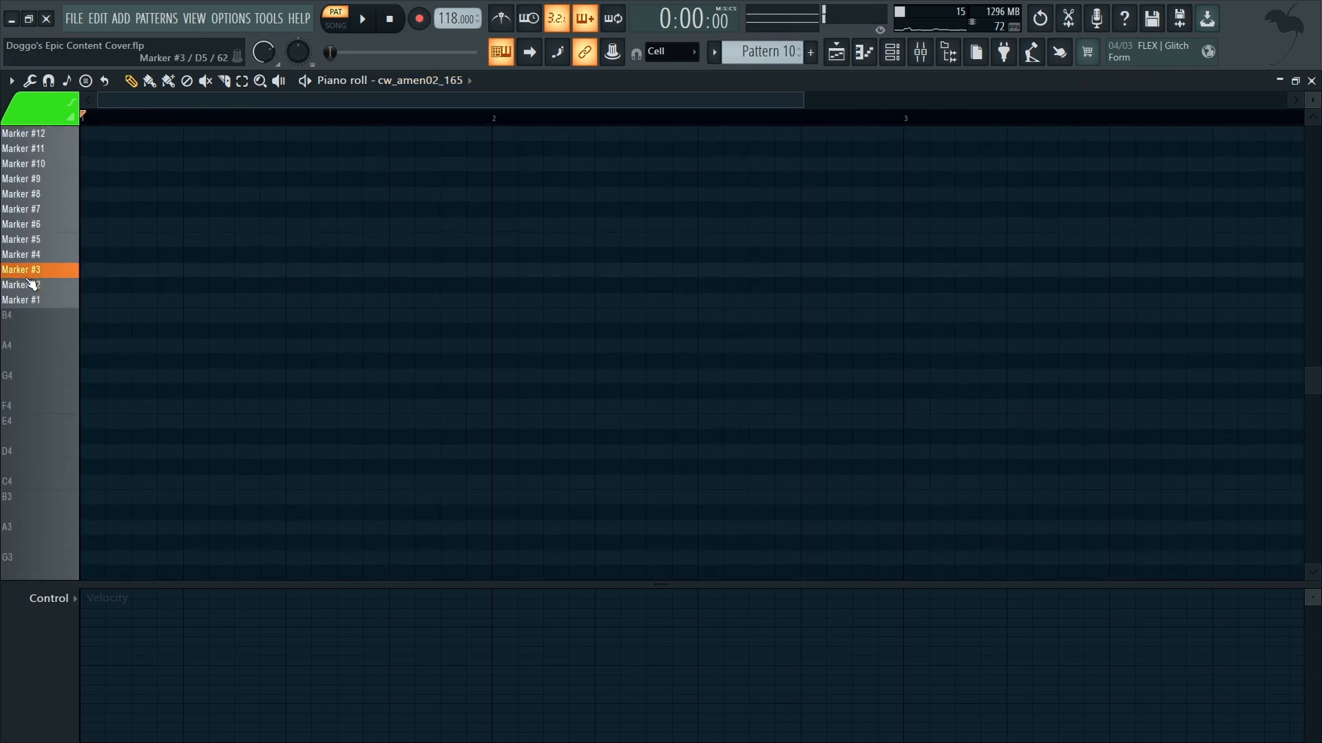
scroll(45, 134, up, 4)
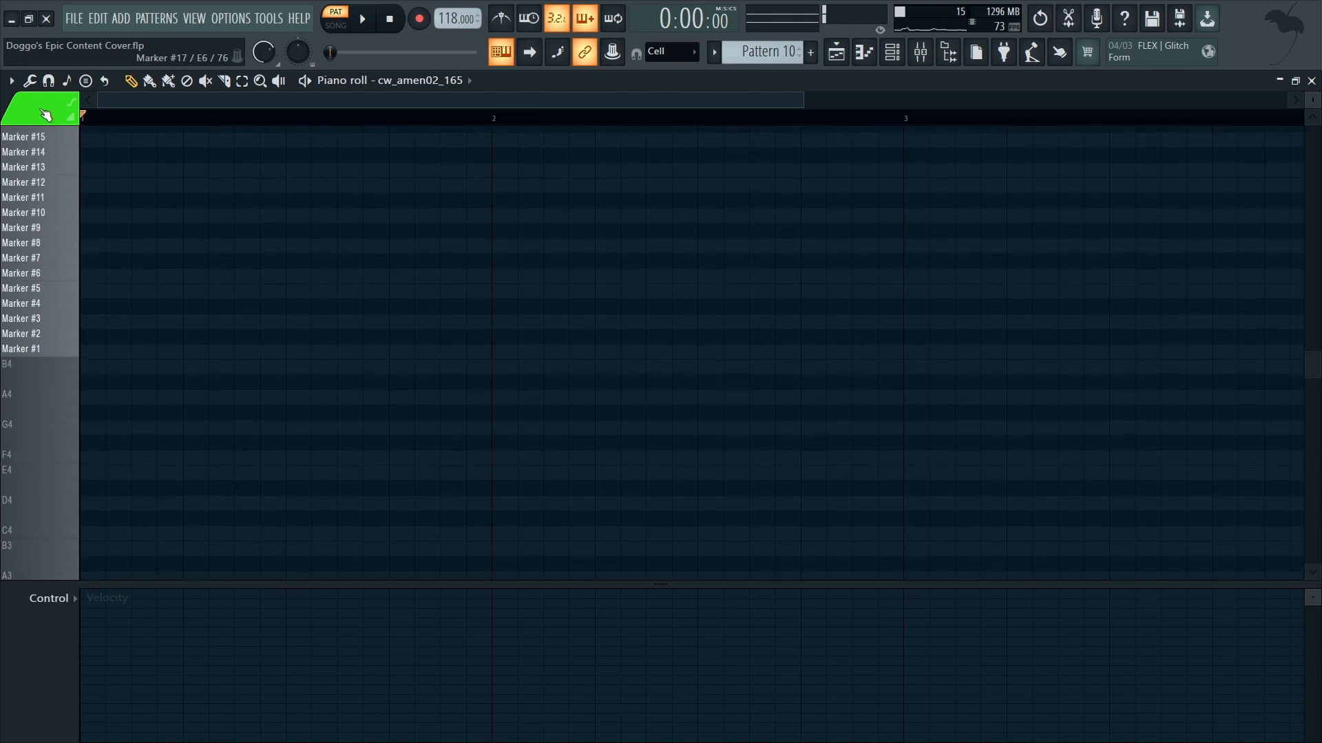
Step: Switch the piano roll to Rhodes Basic and try a D6 note at bar 1, deleting it after hearing it
click(444, 507)
mouse_move(66, 300)
mouse_down()
mouse_move(66, 238)
mouse_move(69, 298)
mouse_up()
right_click(71, 299)
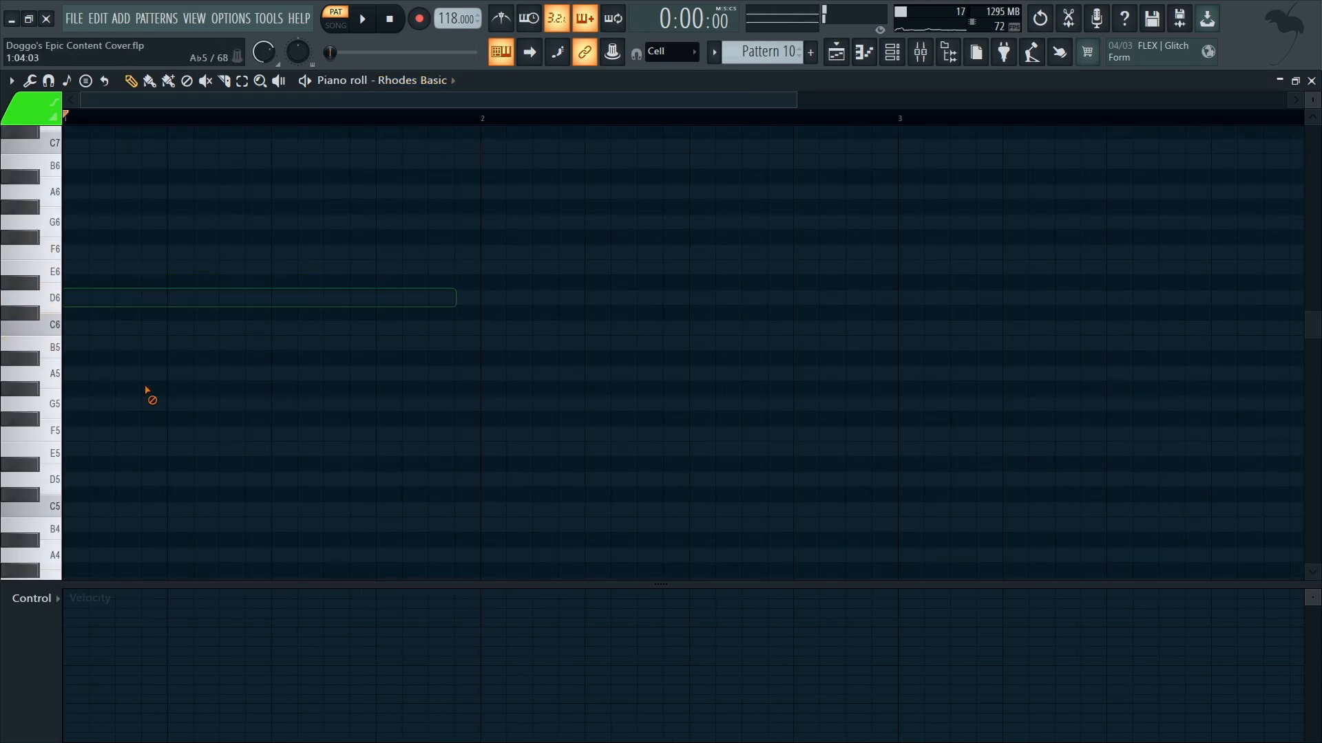
Step: Bring up the playlist arrangement and unmute all of its tracks
click(837, 52)
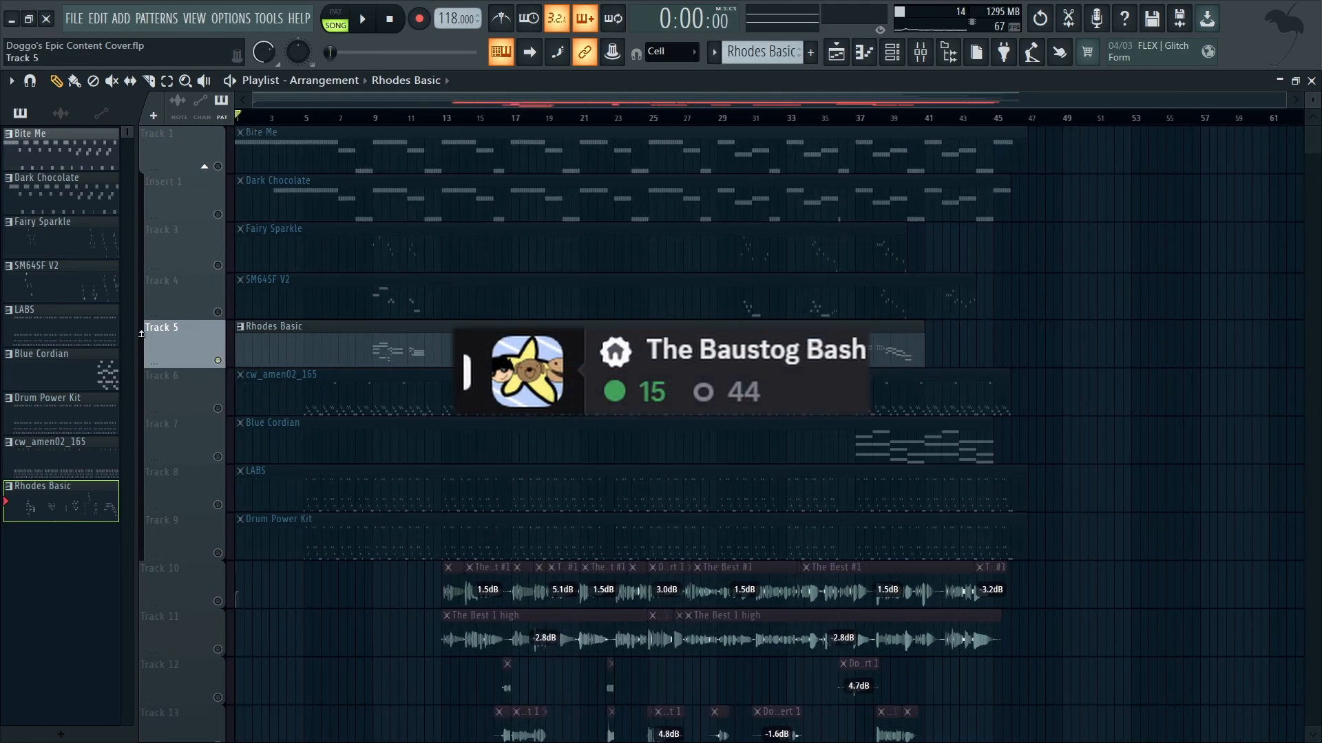
scroll(151, 331, up, 5)
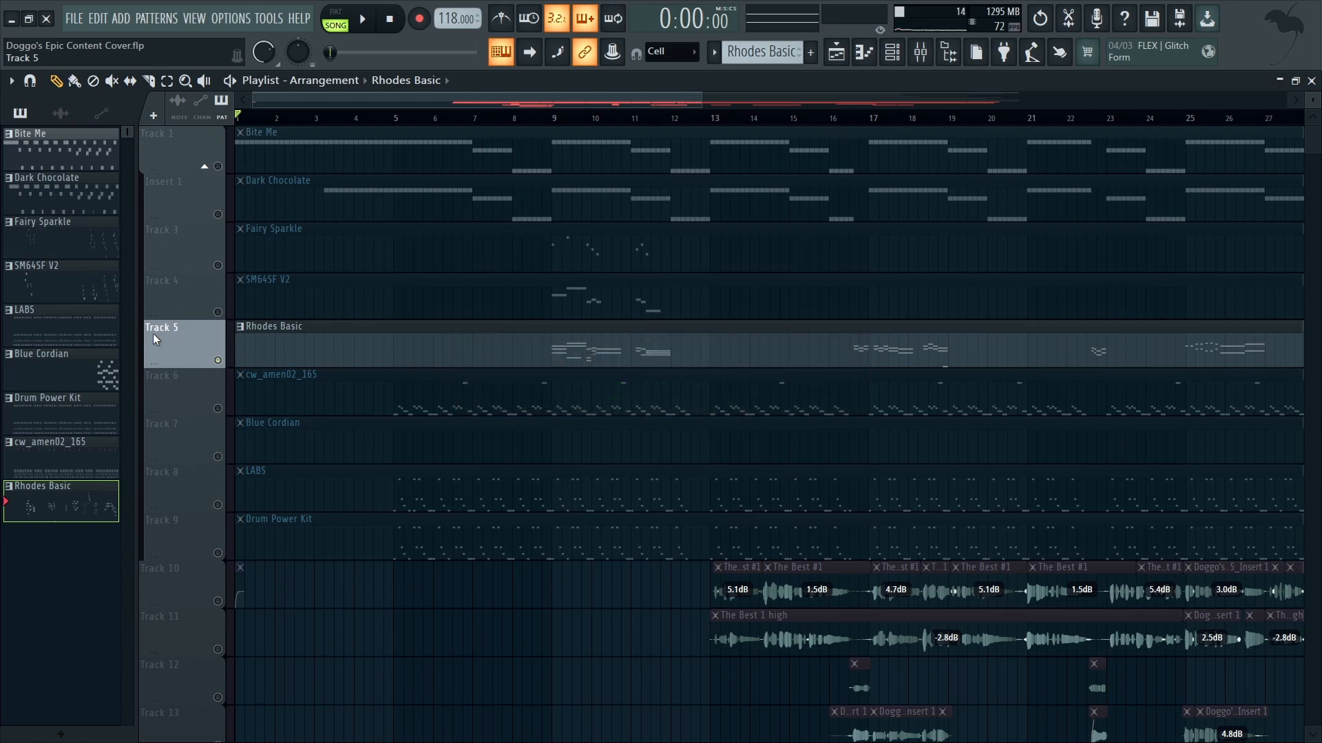
key(ctrl+a)
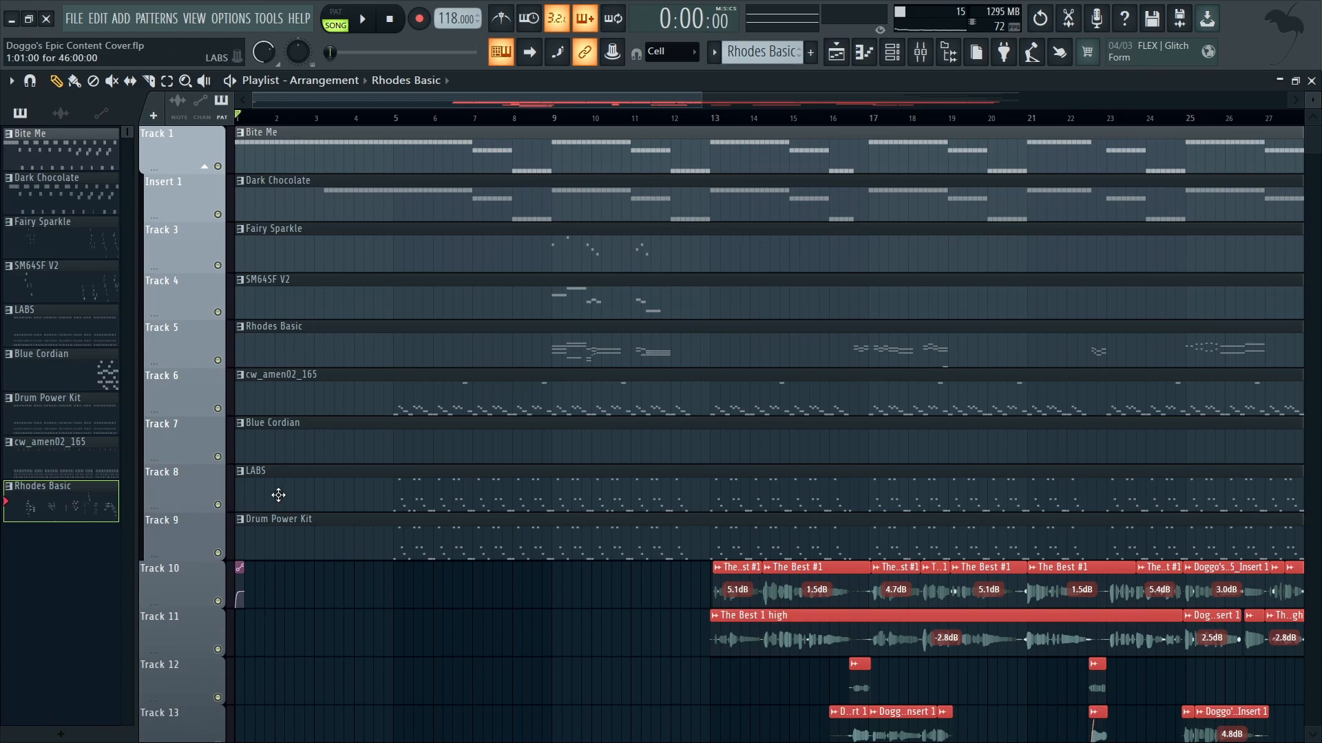
Step: Mute the audio clip tracks, Track 10 through Track 14, leaving only the instrument tracks active
scroll(183, 626, down, 5)
click(218, 601)
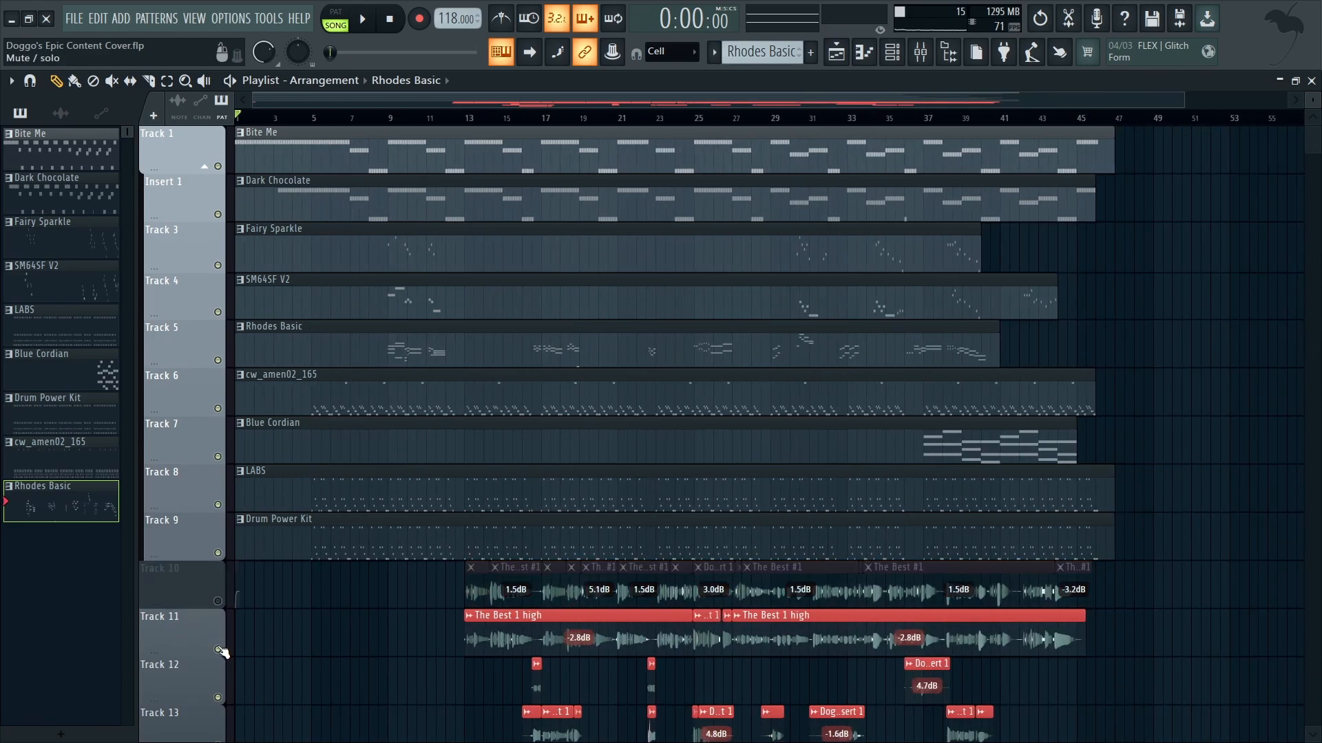
click(217, 649)
scroll(220, 633, down, 3)
click(217, 553)
click(218, 601)
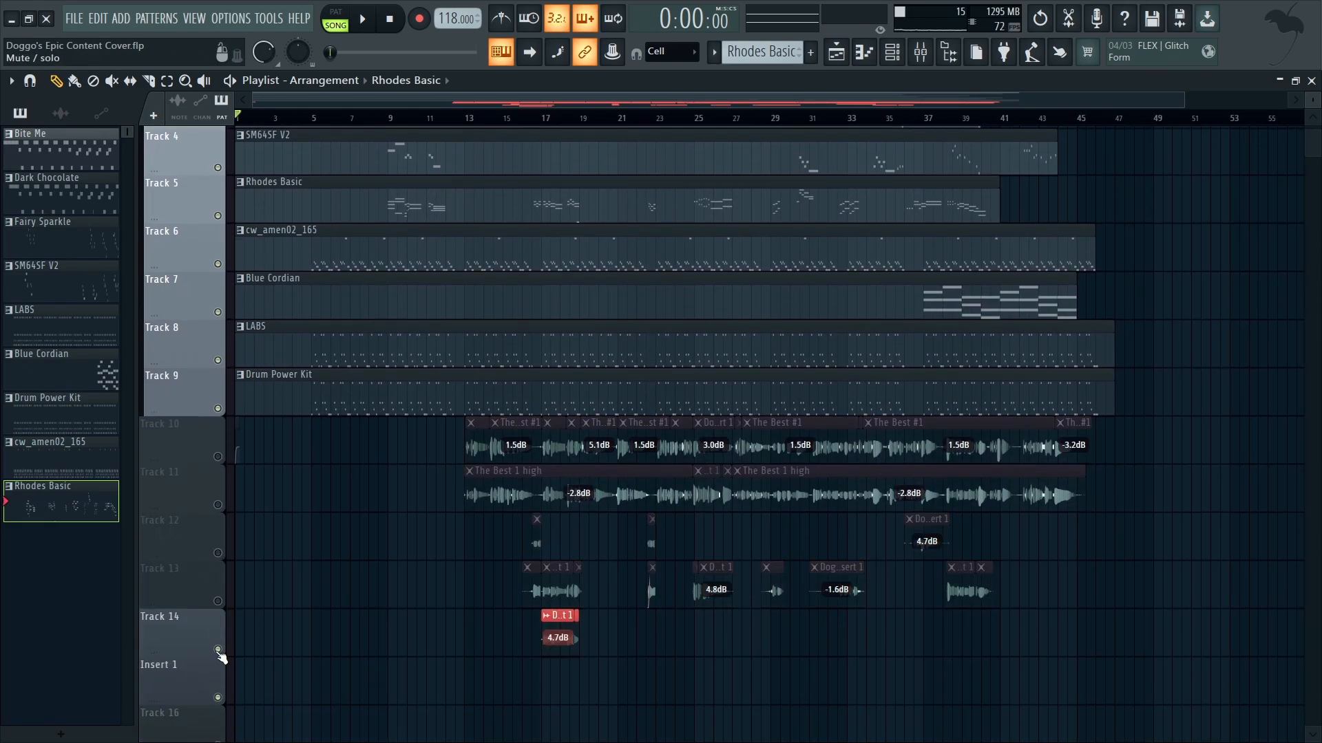
click(217, 649)
Step: Play the instrumental arrangement from bar 37 and follow the playback through the closing section
scroll(221, 654, up, 3)
click(545, 119)
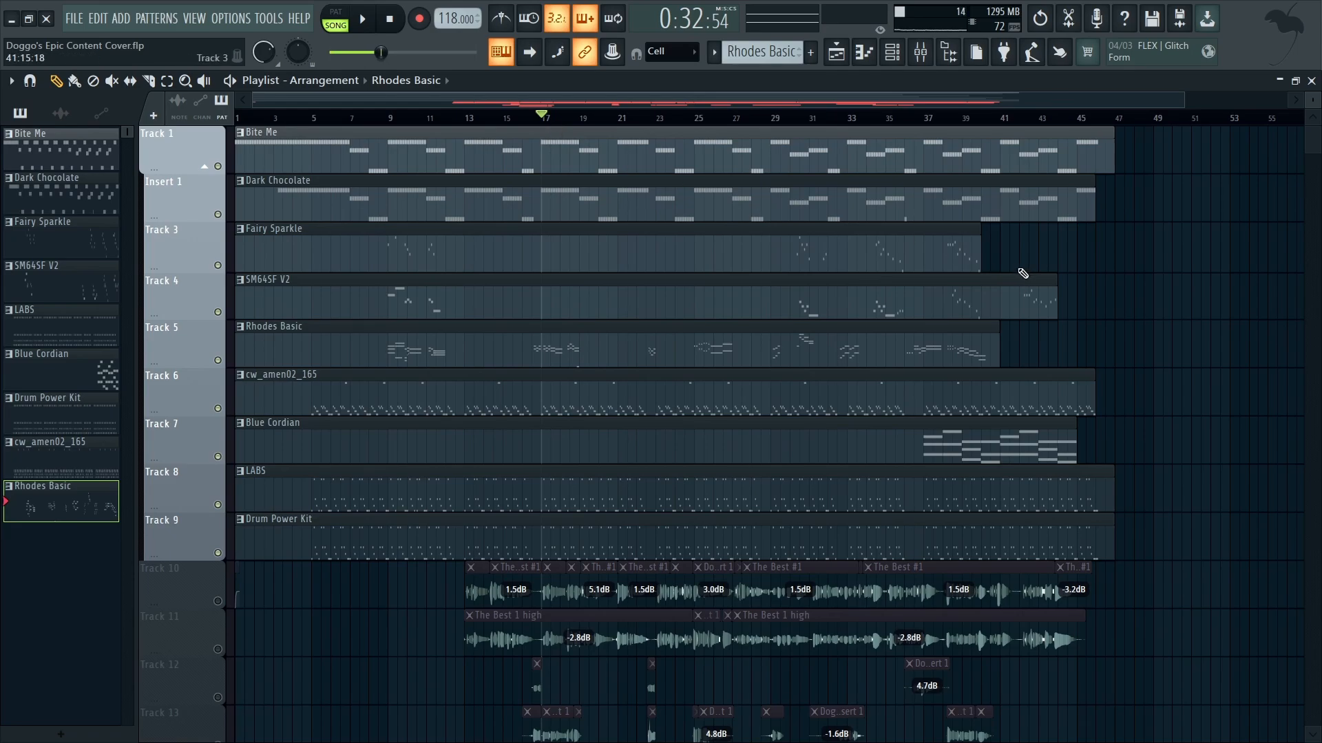
click(929, 118)
key(space)
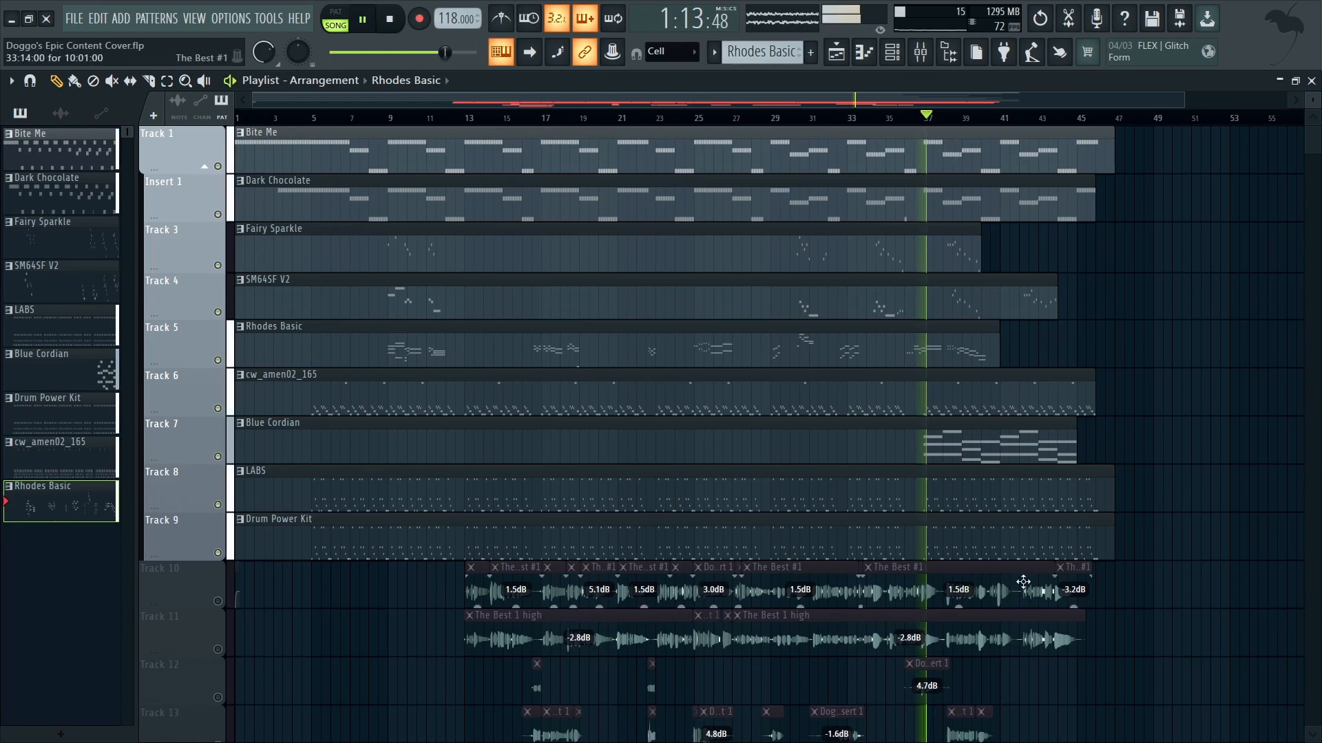
scroll(1005, 556, up, 3)
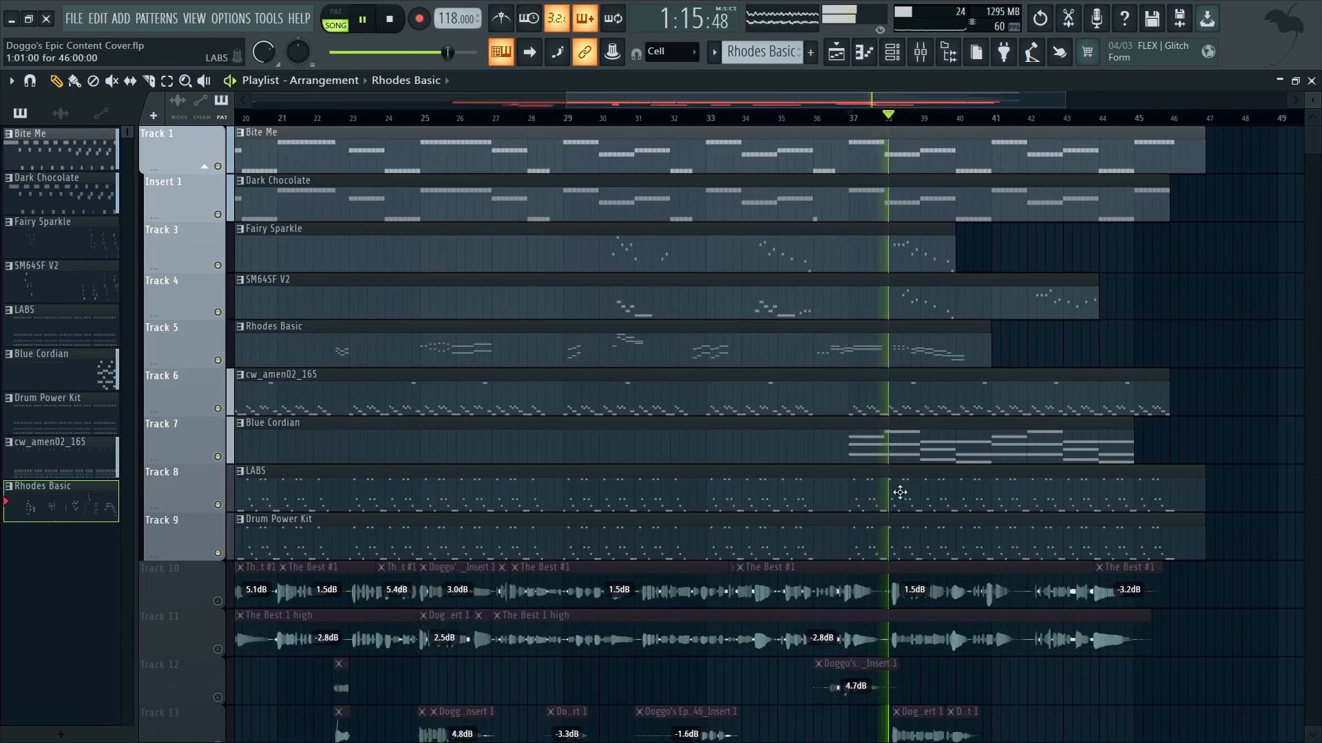
scroll(935, 542, up, 2)
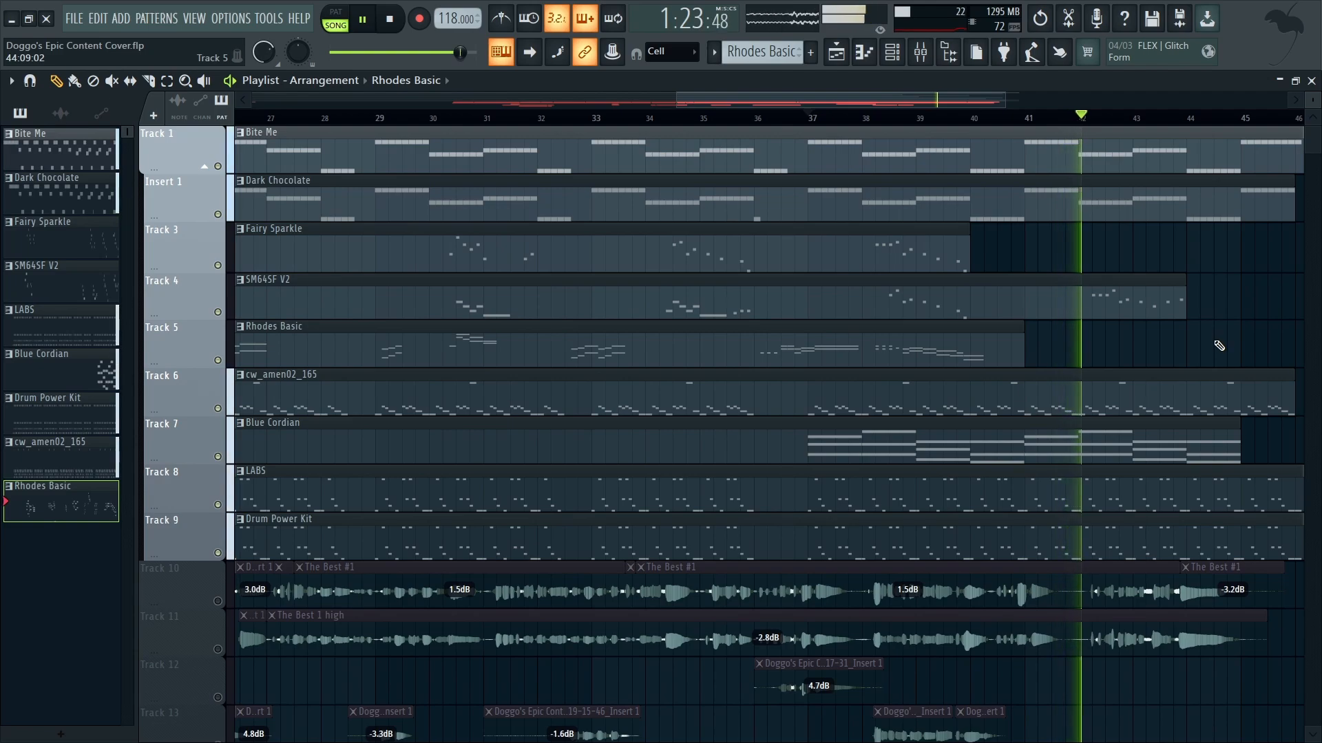
scroll(1215, 342, right, 4)
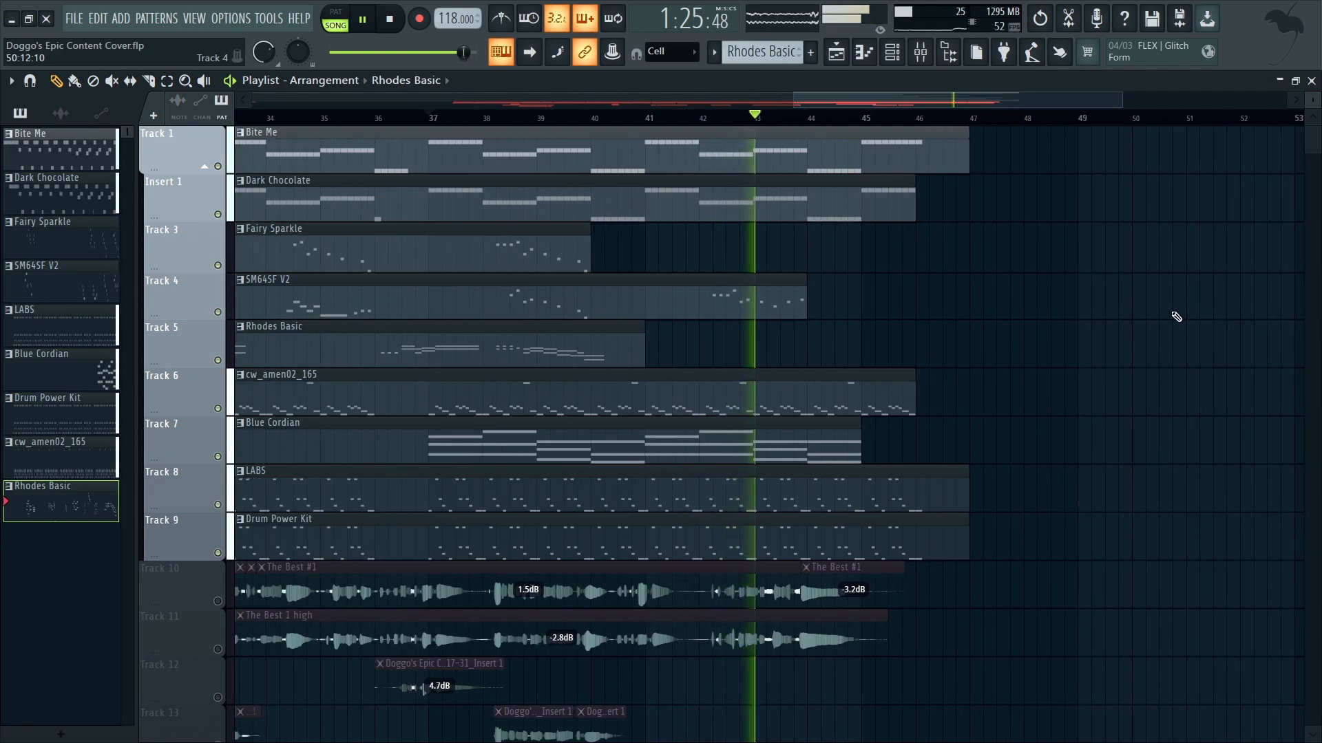